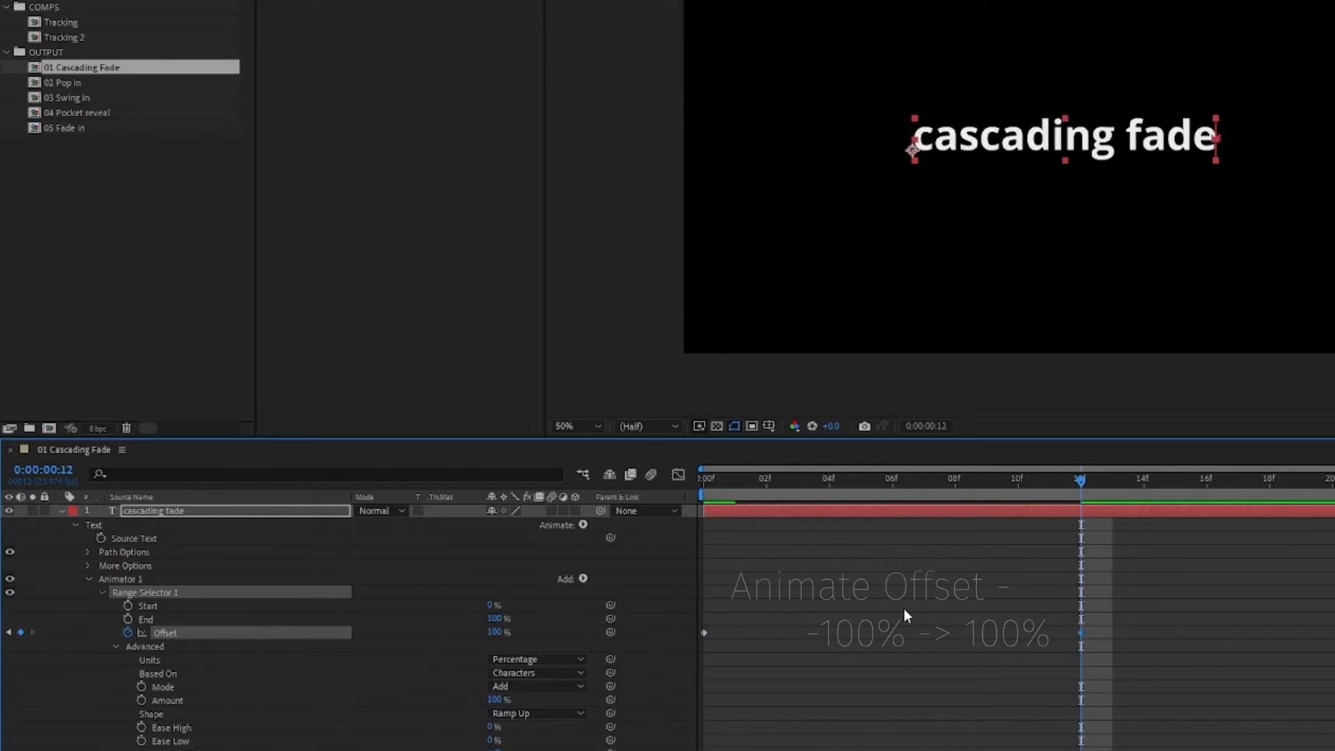
Duplicate the cascading fade text layer, start the copy at frame 8, and place its text below and slightly right of the original.
left_click(61, 510)
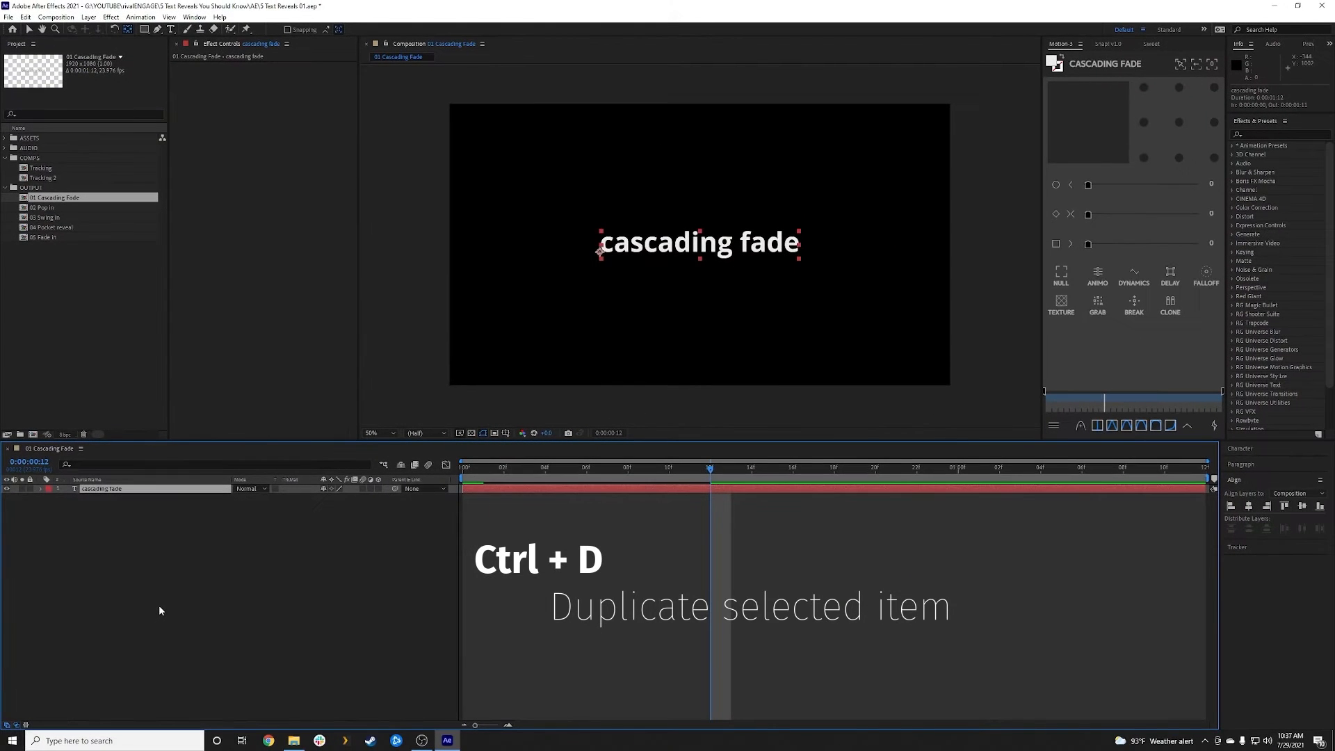
key("ctrl+d")
left_click_drag(508, 489, 979, 468)
left_click_drag(715, 251, 785, 299)
Change the duplicated layer's text to "something else" and preview the two cascading lines.
key("ctrl+t")
left_click_drag(669, 292, 898, 299)
type("something else")
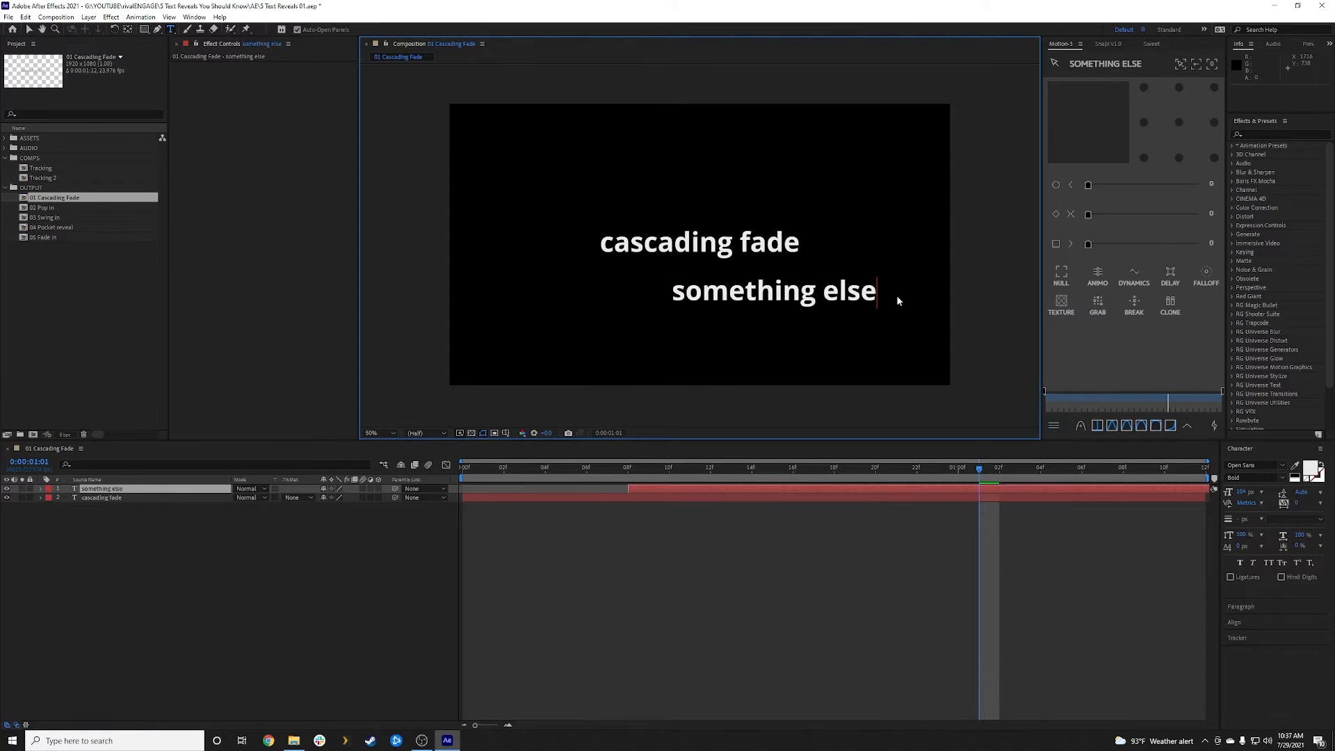
left_click(411, 536)
key("space")
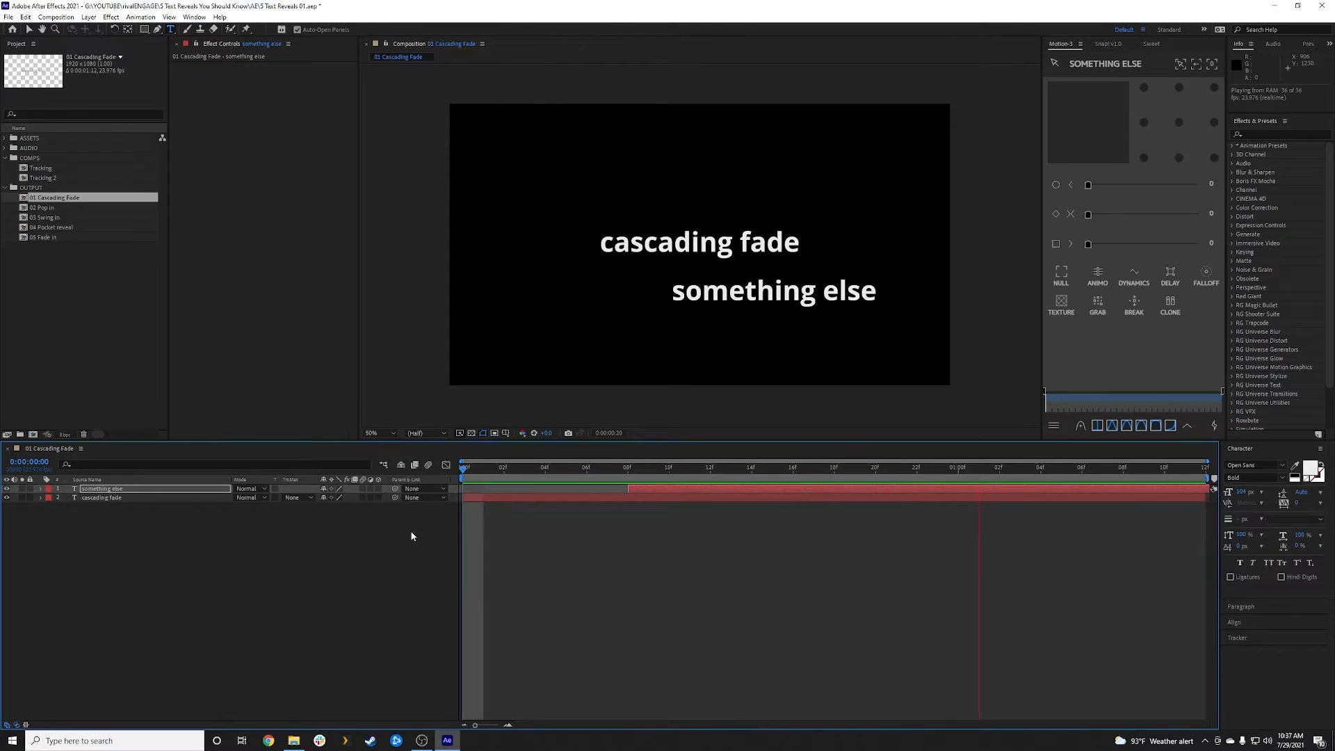
key("space")
Reveal both layers' Offset keyframes and retime the cascading fade layer's final one to frame 5, then out near the composition's end.
key("ctrl+a")
key("u")
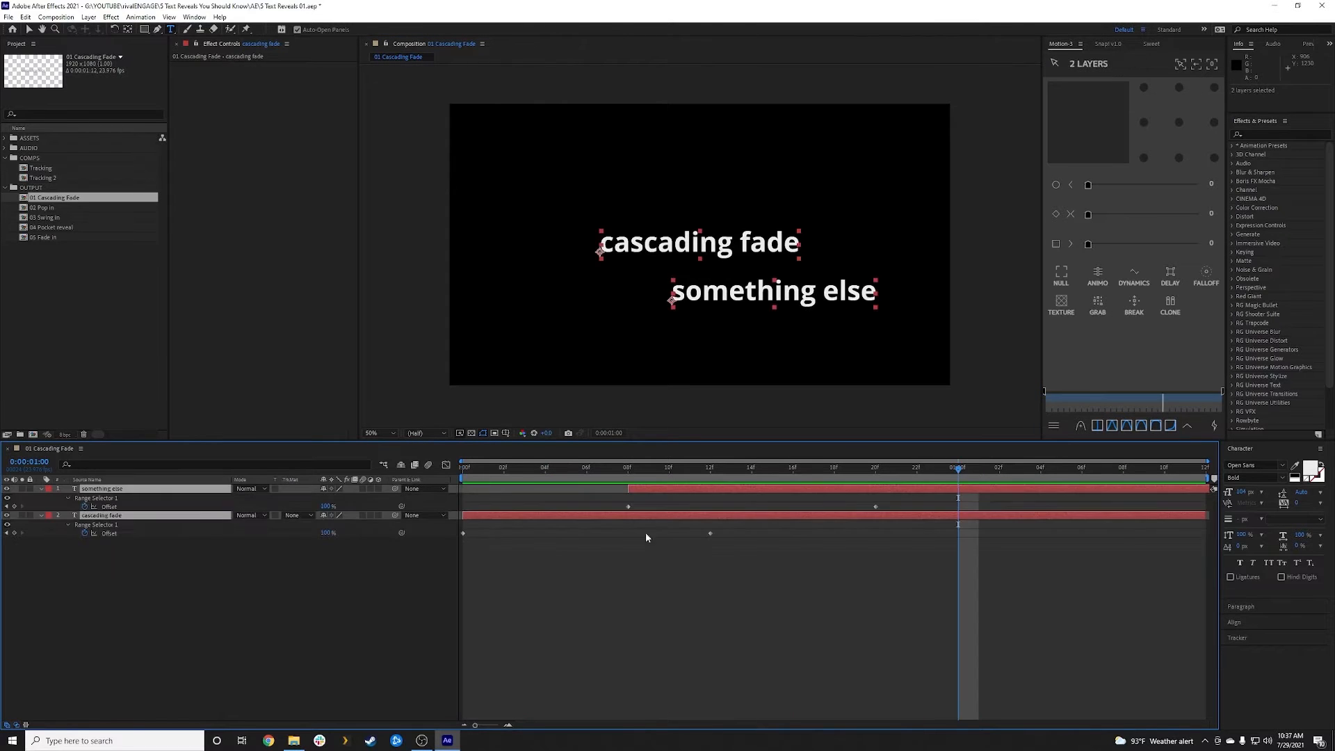
left_click(711, 533)
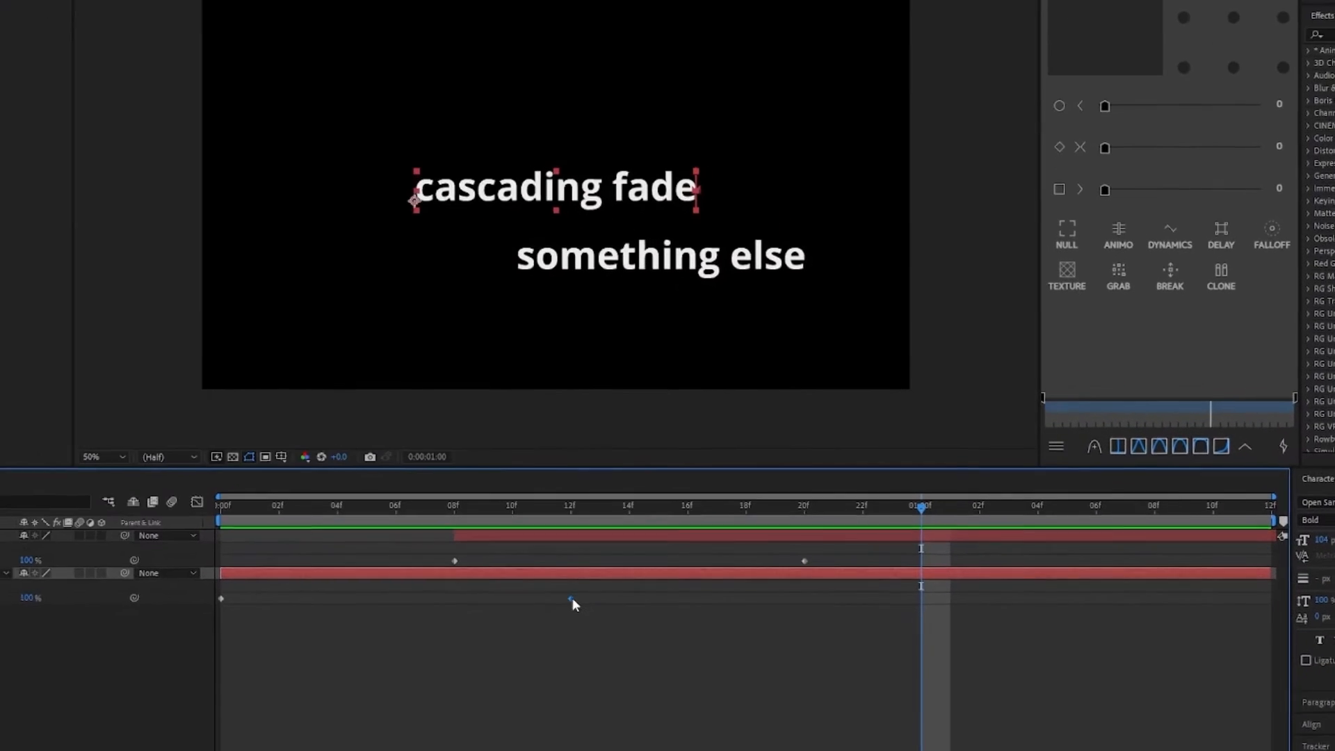
left_click_drag(710, 533, 628, 533)
left_click_drag(443, 610, 348, 615)
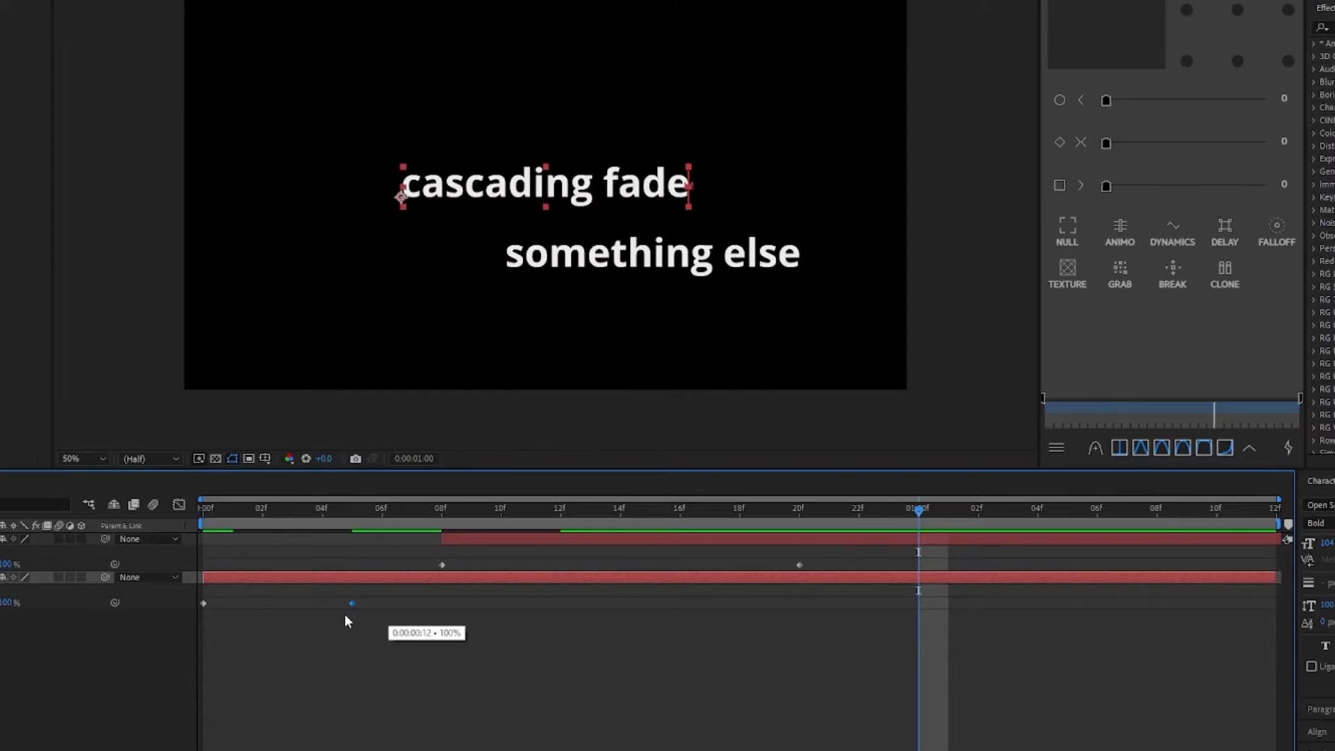
left_click_drag(344, 613, 1240, 616)
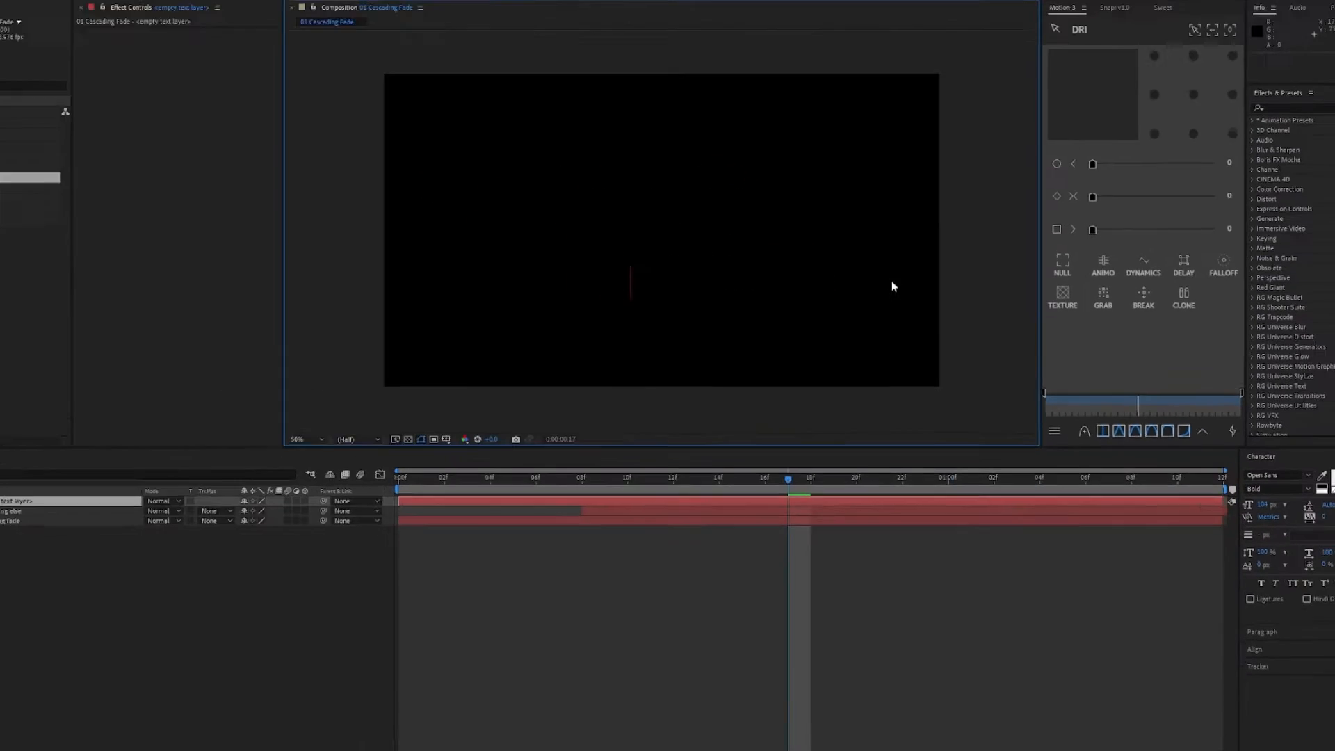
Enter "drift" in the empty text layer and separate its Position into X and Y dimensions.
type("drift")
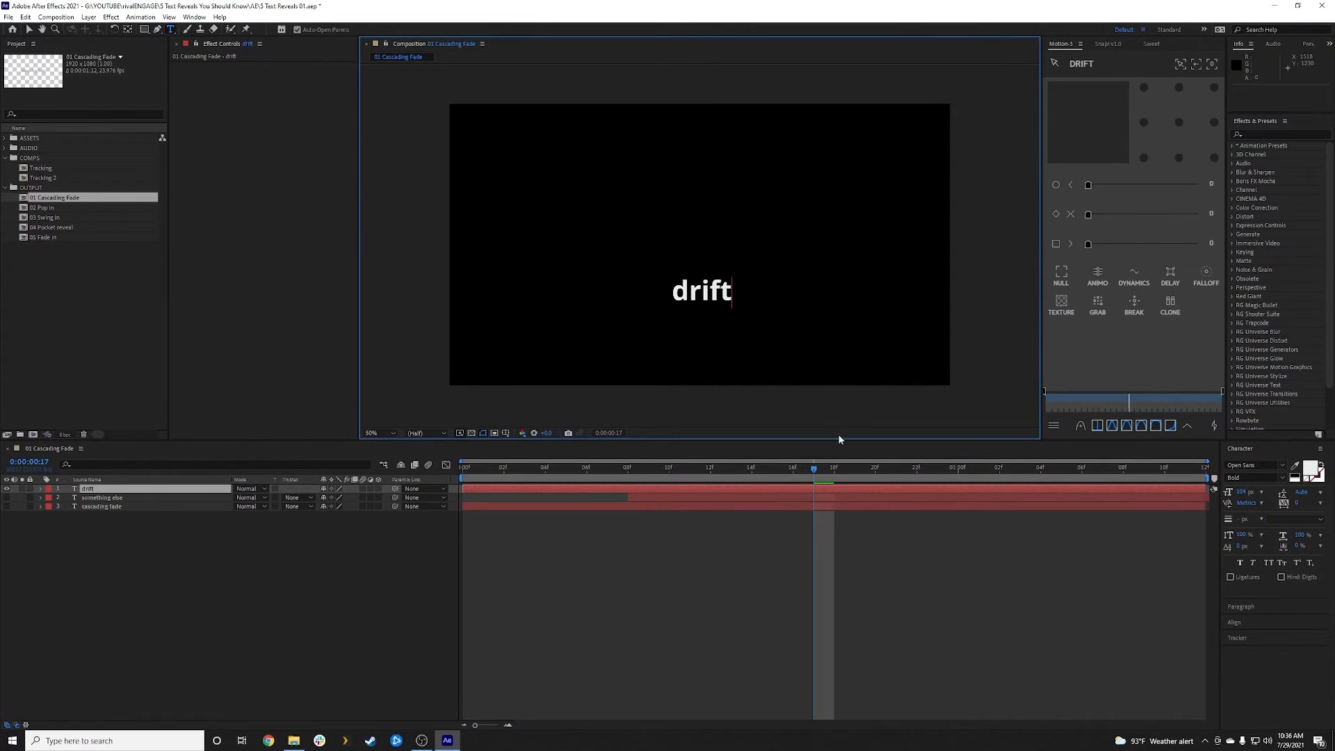
left_click_drag(814, 470, 348, 475)
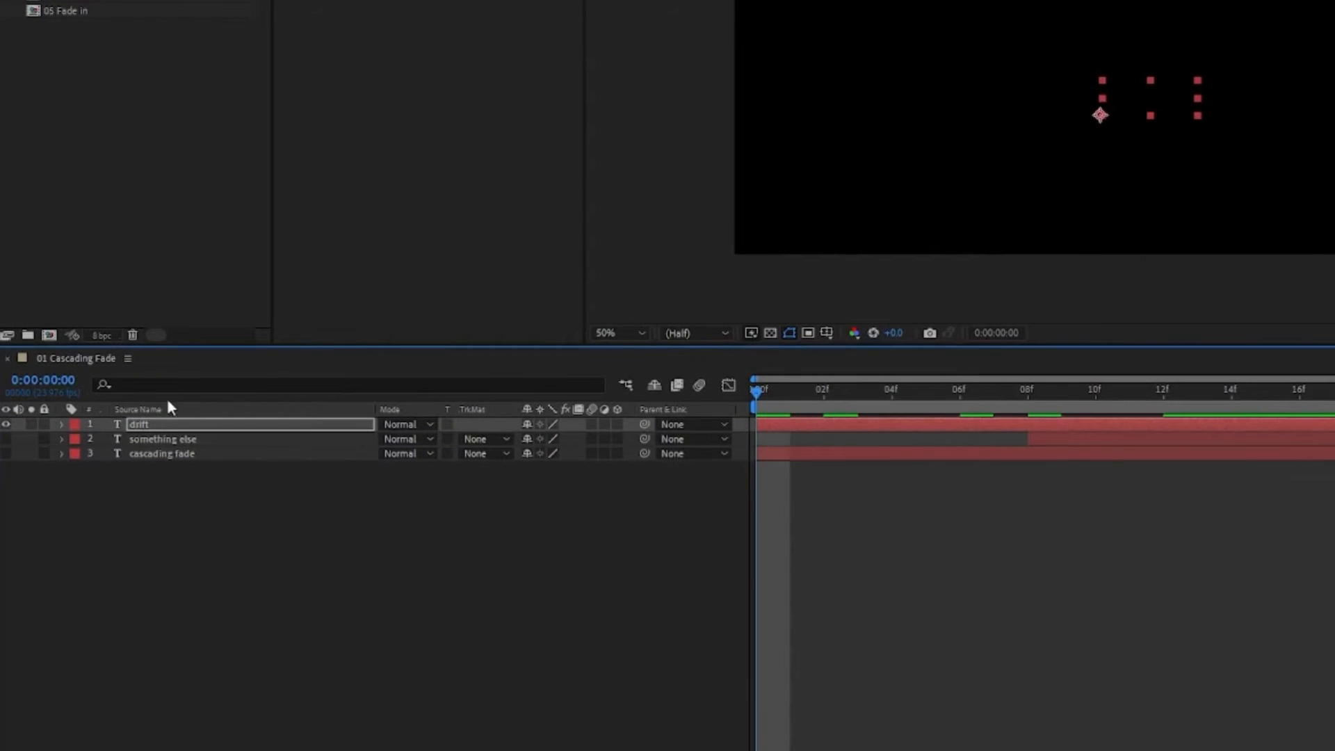
key("p")
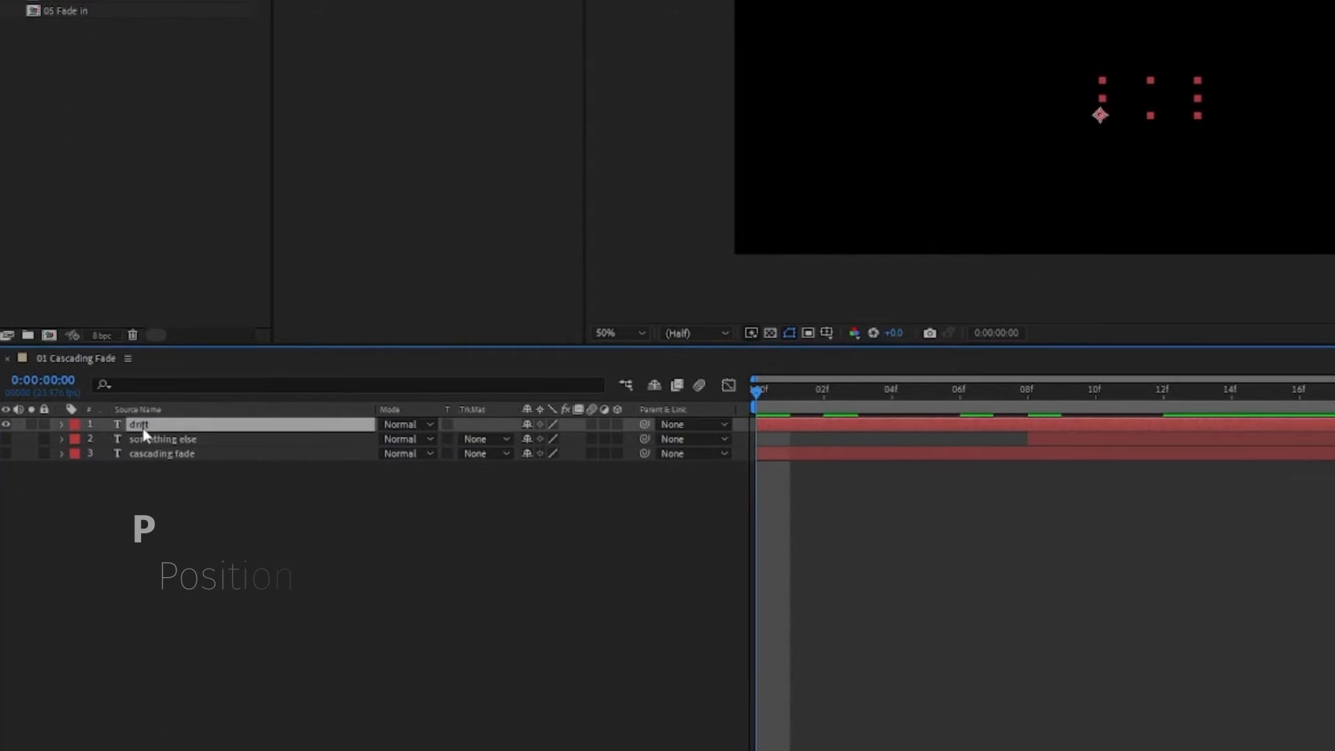
key("p")
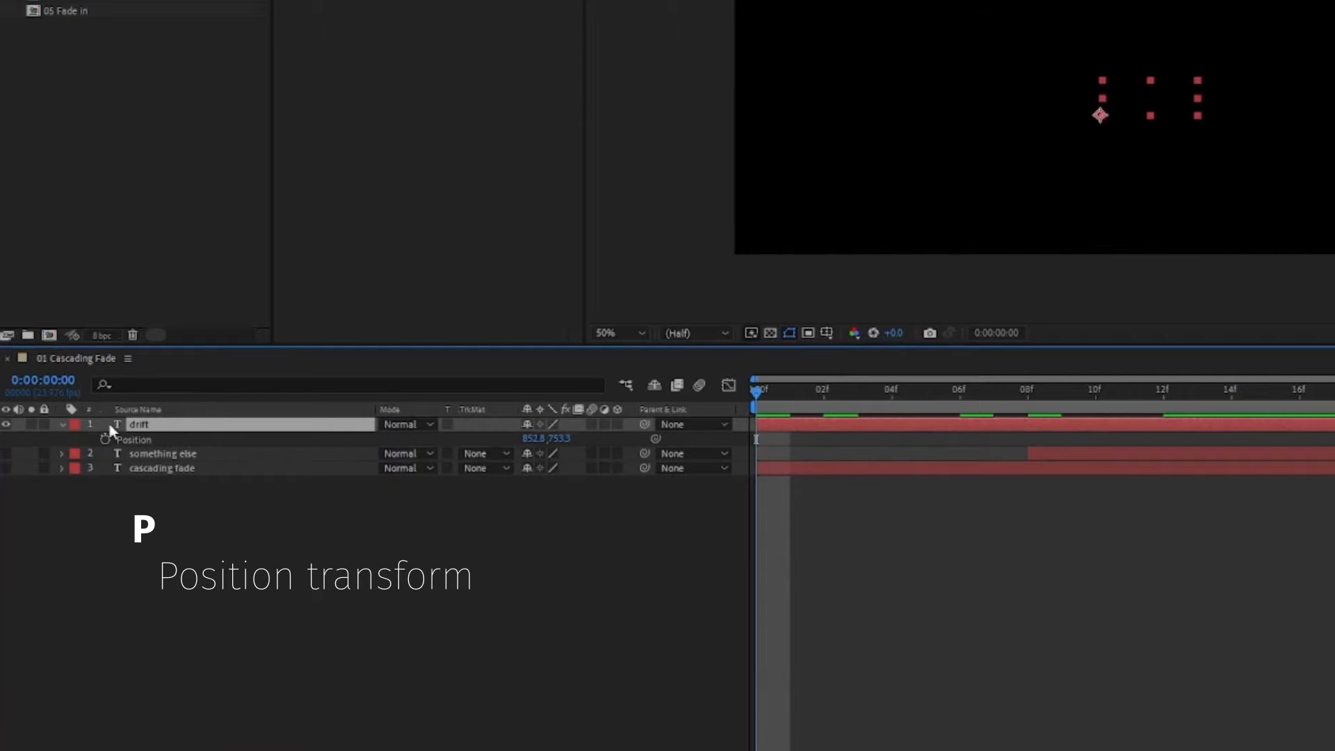
right_click(126, 441)
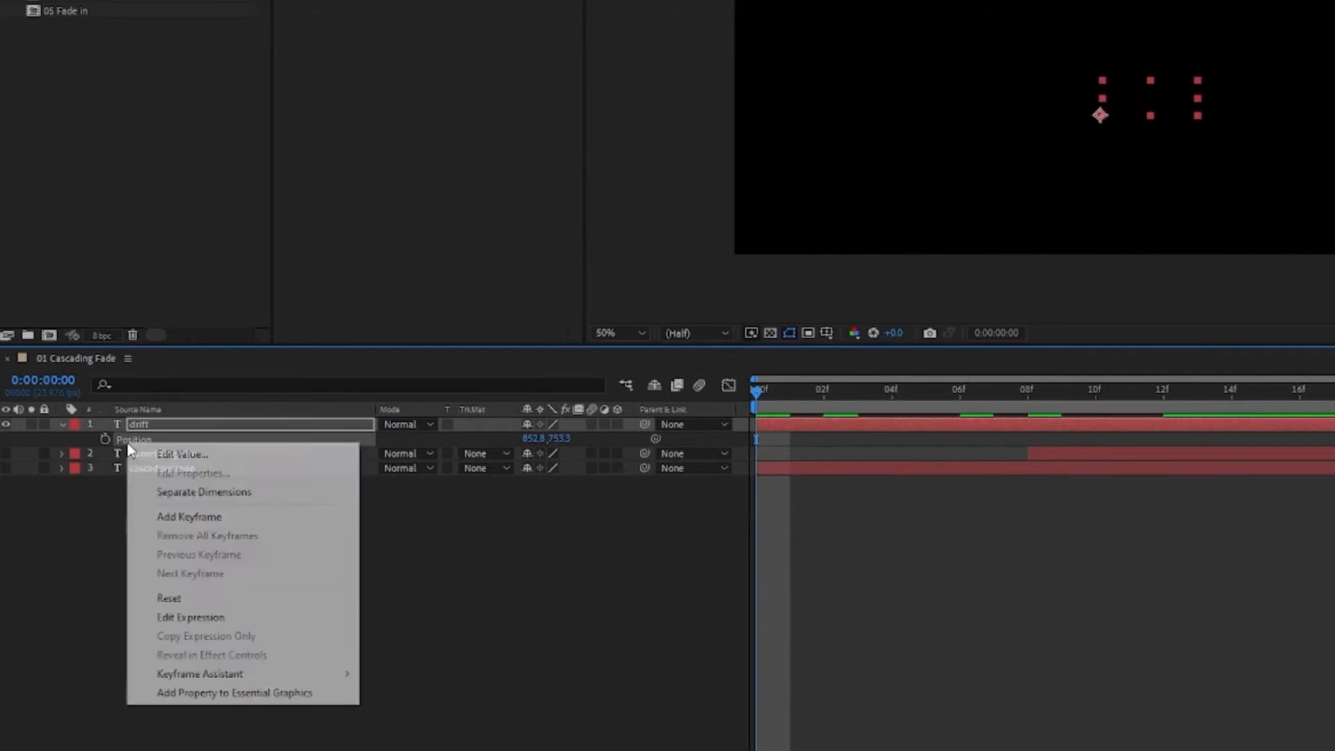
left_click(181, 493)
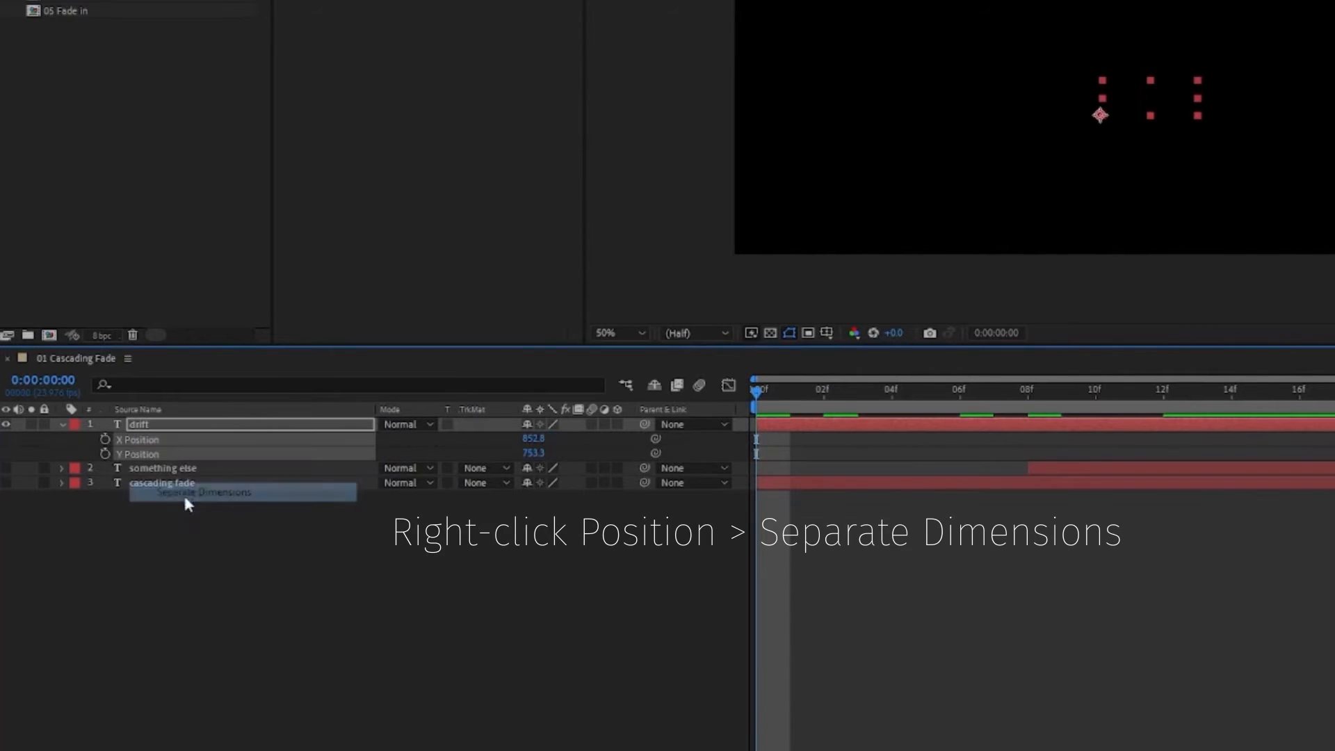
Animate the drift layer's X Position from 734.8 at the first frame to 852.8 at 0:00:01:00 and preview the movement.
left_click(105, 439)
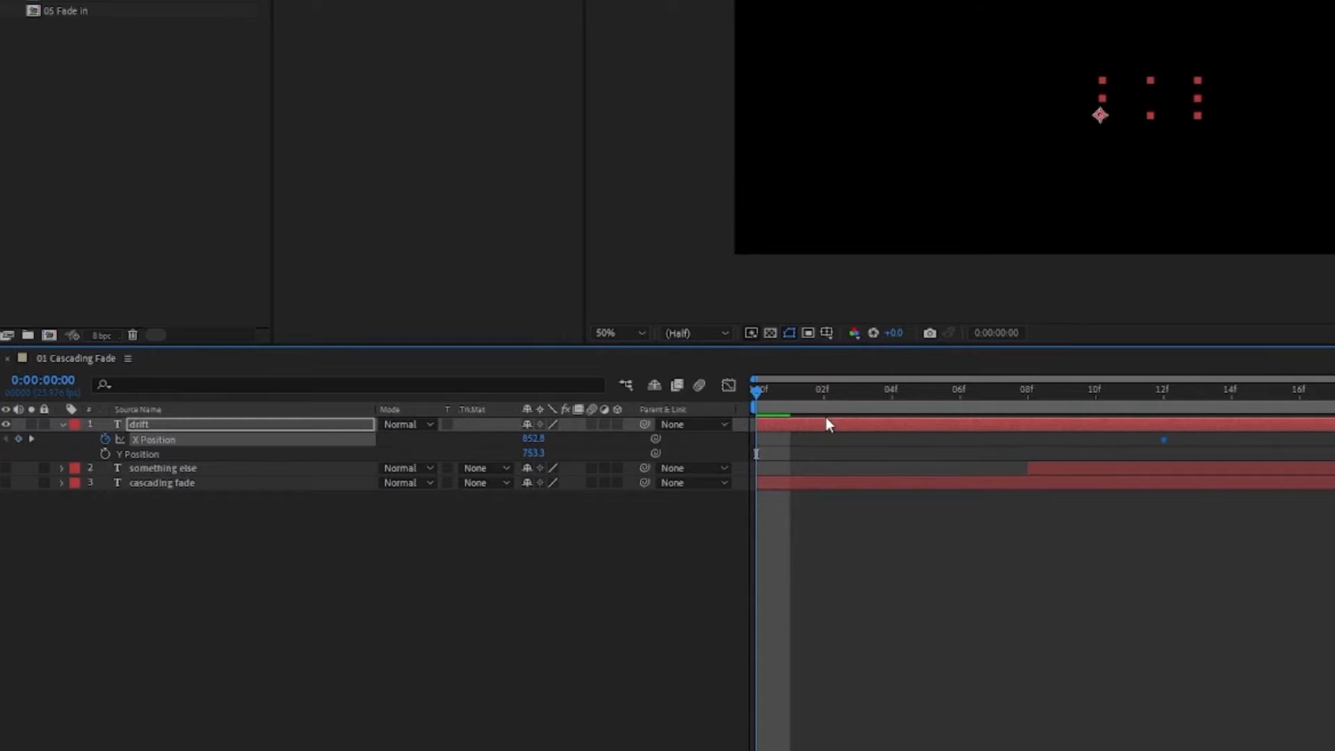
left_click_drag(533, 438, 433, 438)
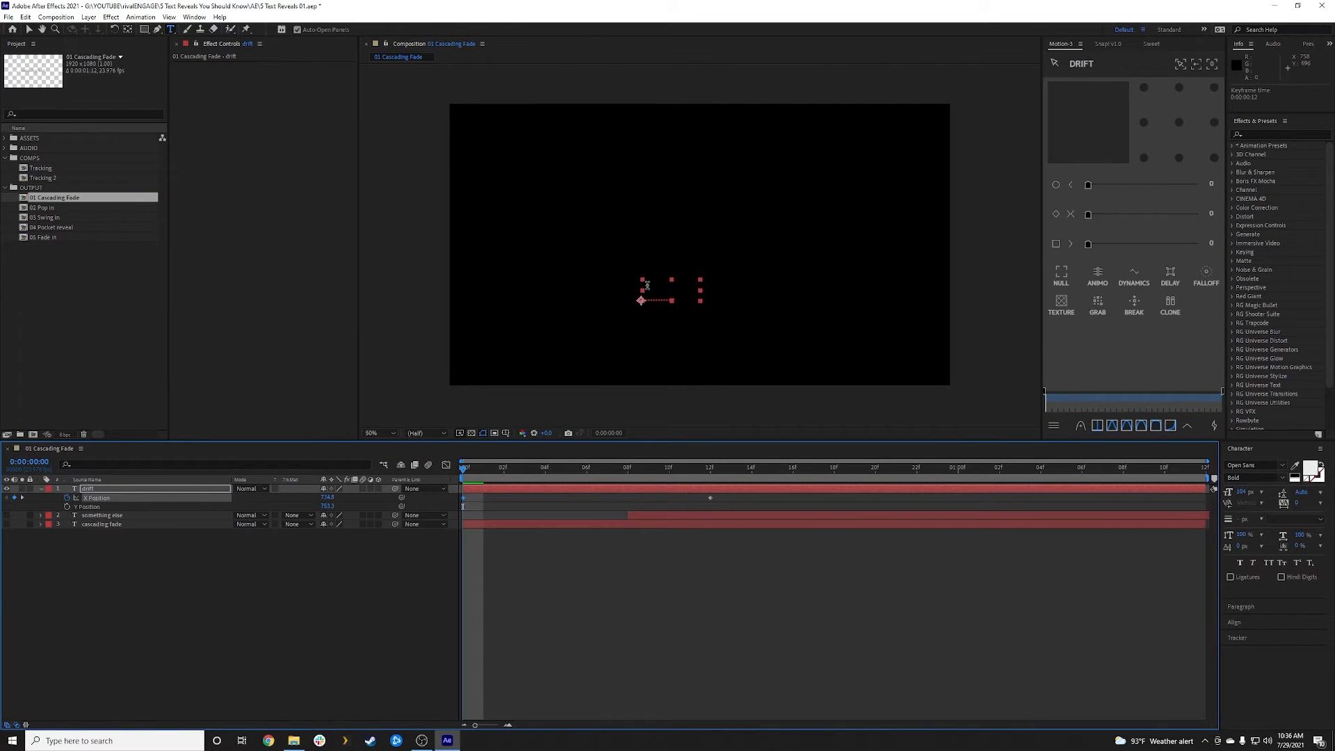
left_click_drag(710, 497, 761, 503)
left_click_drag(951, 499, 953, 498)
left_click_drag(592, 467, 460, 473)
key("space")
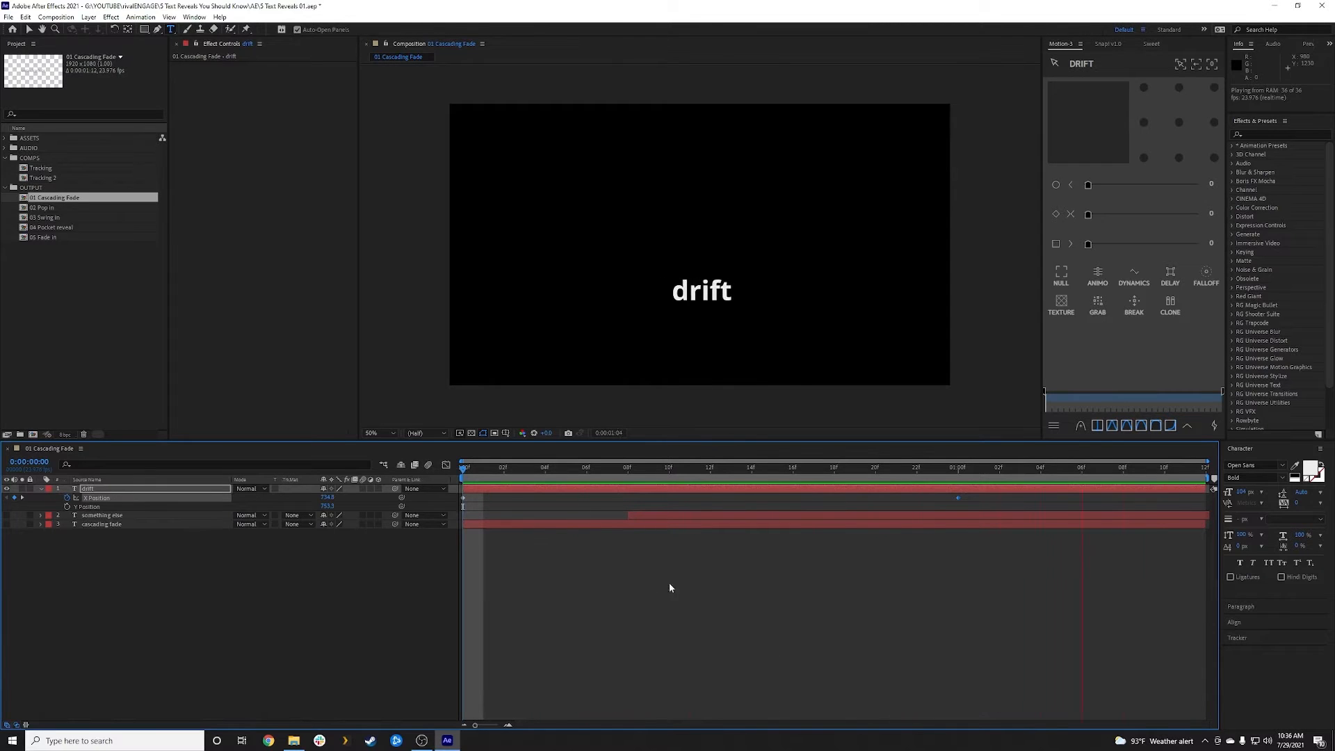
key("space")
Apply Easy Ease to both X Position keyframes of the drift layer and show their curve in the Graph Editor.
left_click_drag(978, 495, 445, 506)
key("F9")
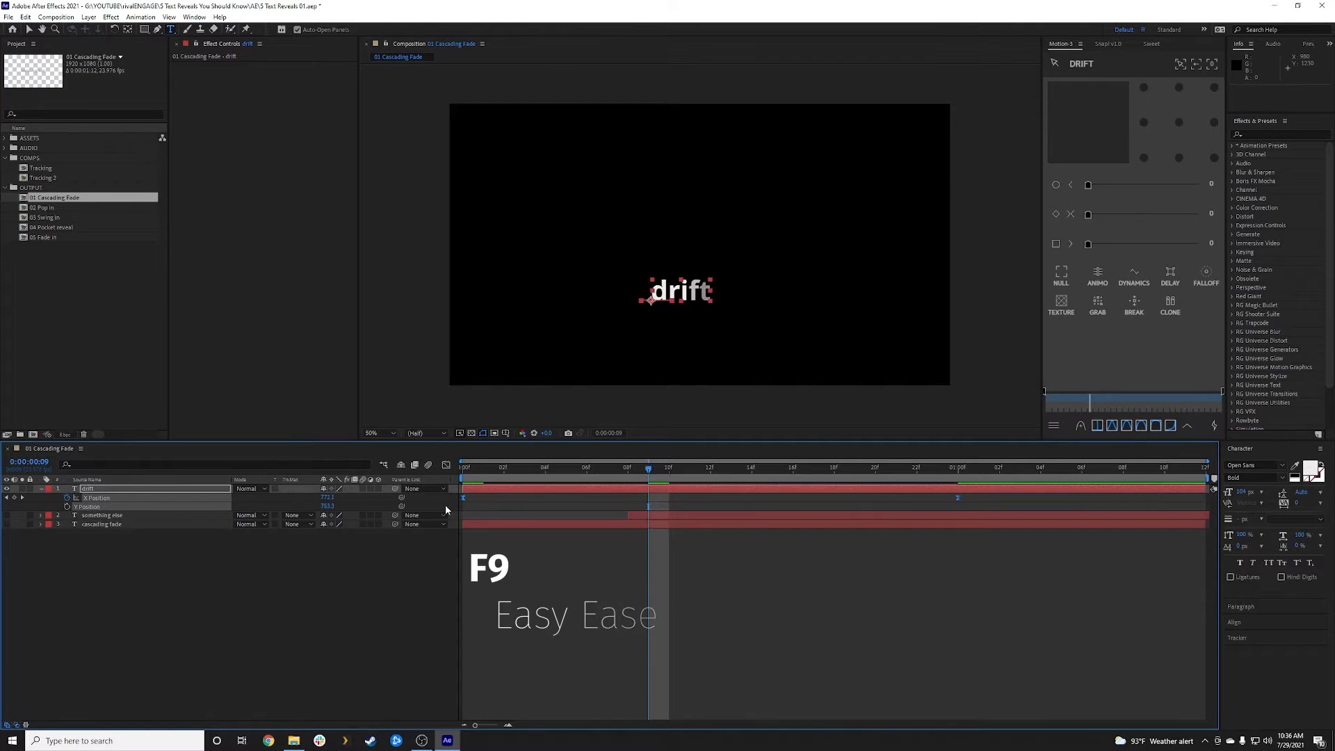
left_click(446, 465)
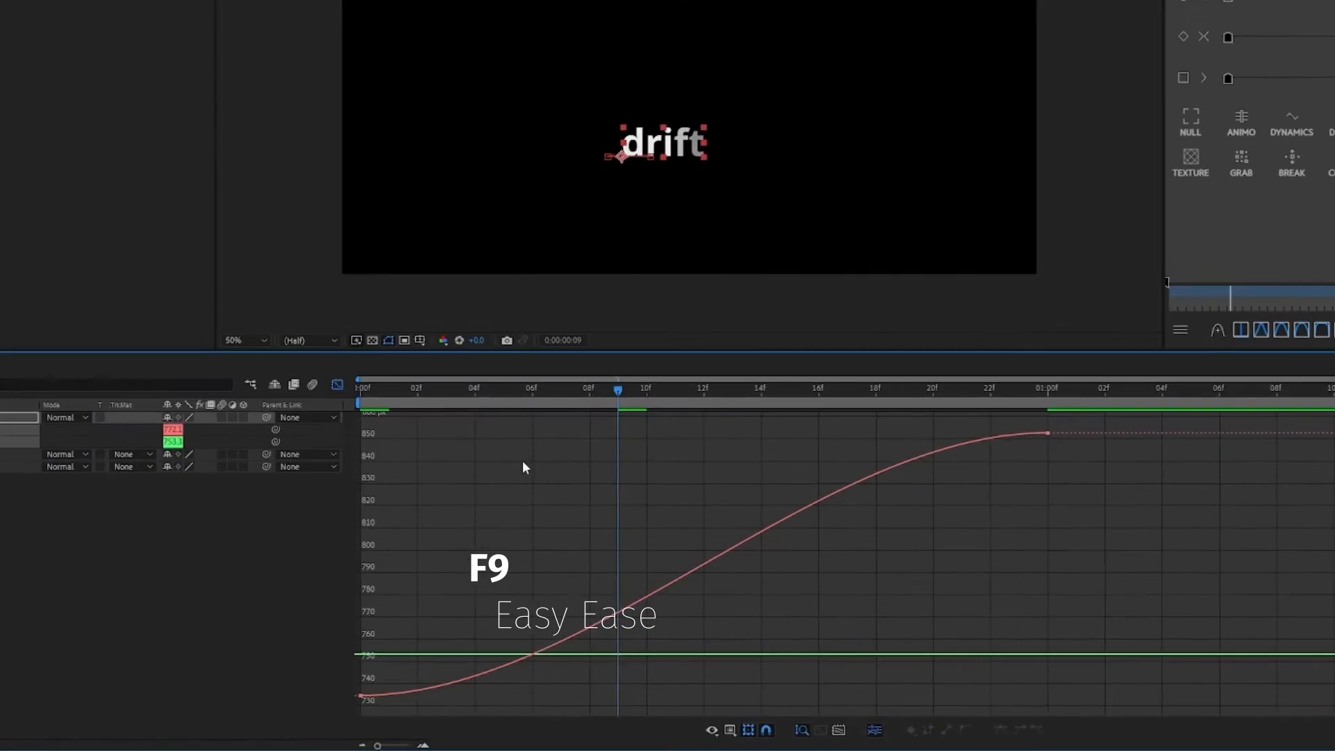
Reshape the drift layer's X Position curve so it starts steeply and eases into the final keyframe.
left_click(3, 542)
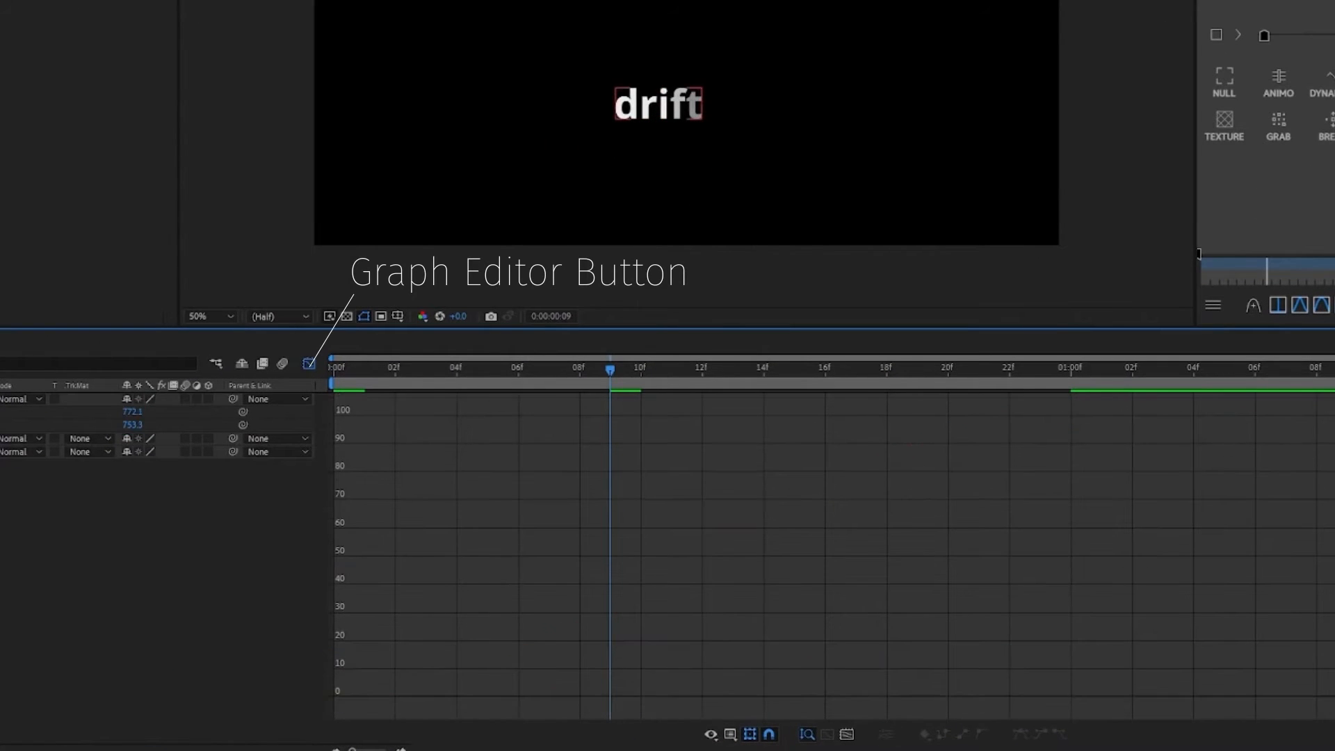
left_click(4, 411)
left_click_drag(441, 370, 306, 372)
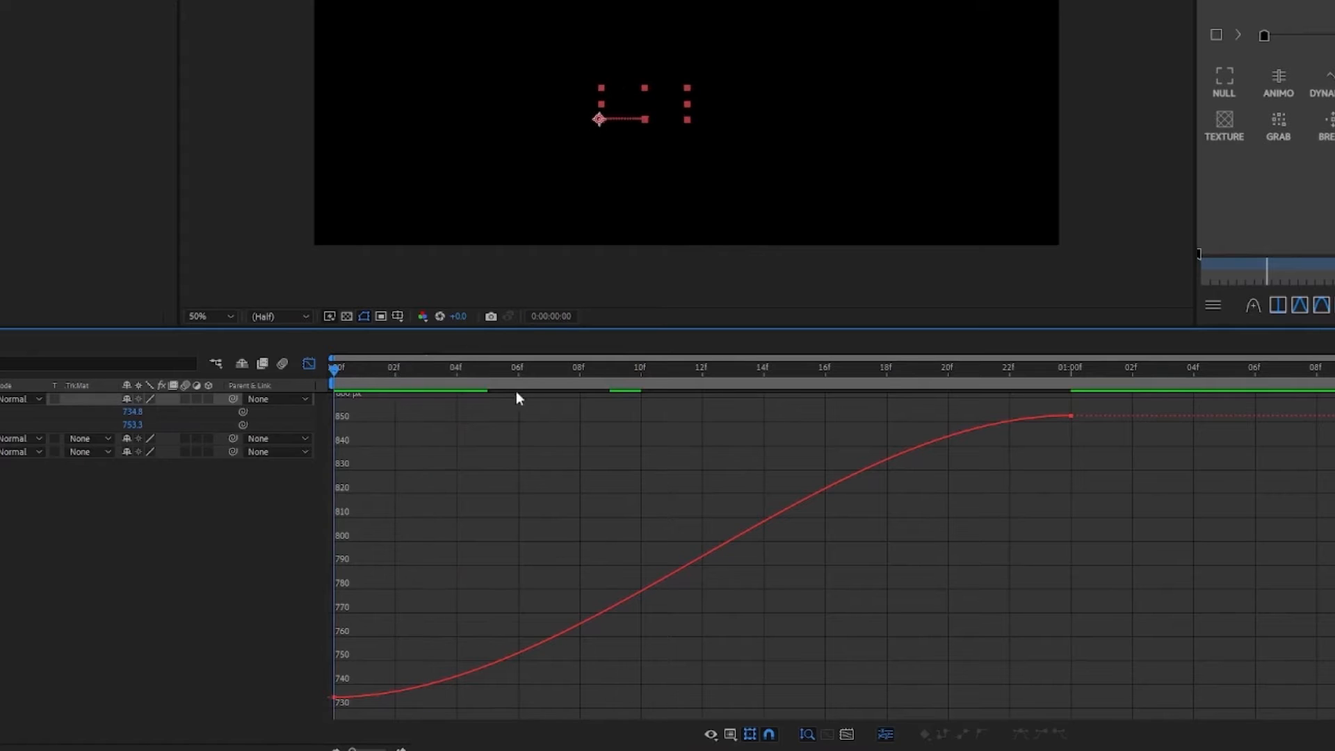
left_click_drag(290, 721, 292, 719)
left_click_drag(581, 702, 218, 457)
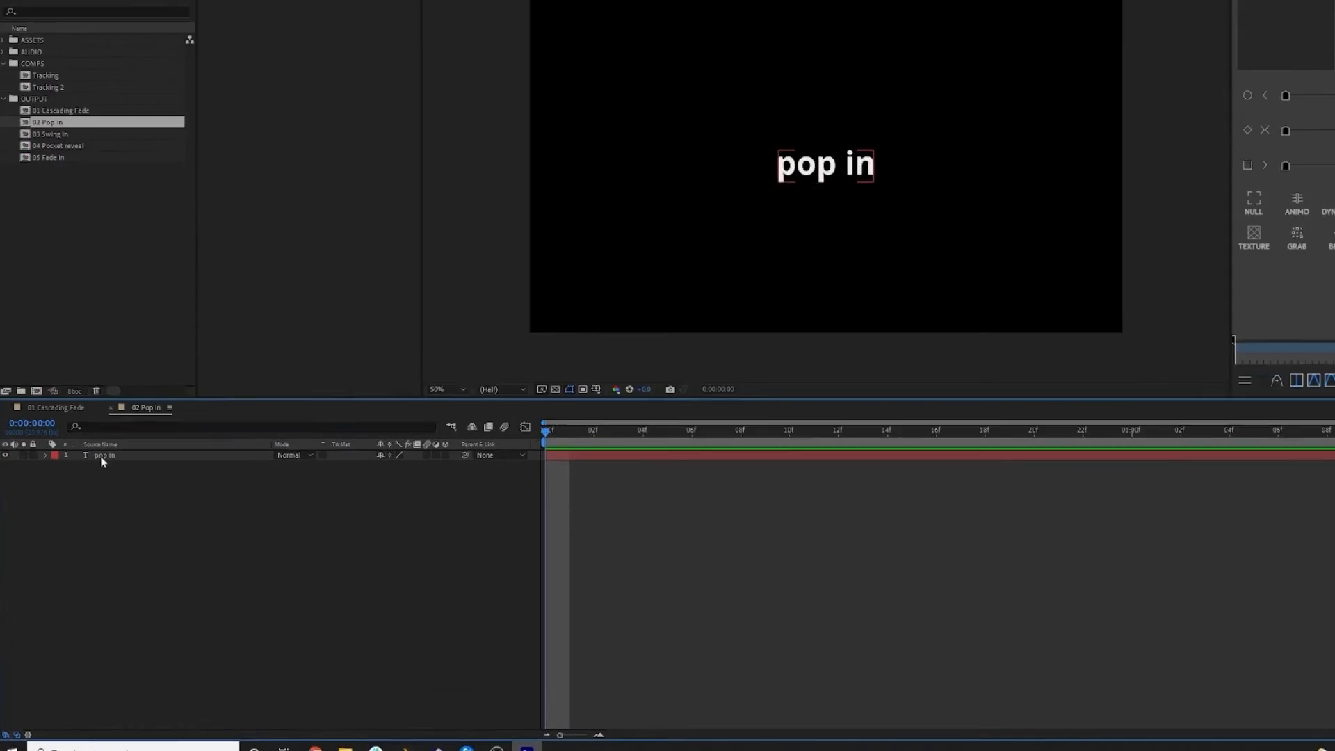
Animate the pop in layer's Scale from 0% at the first frame to 100% at frame 12 and preview it.
left_click(88, 489)
key("s")
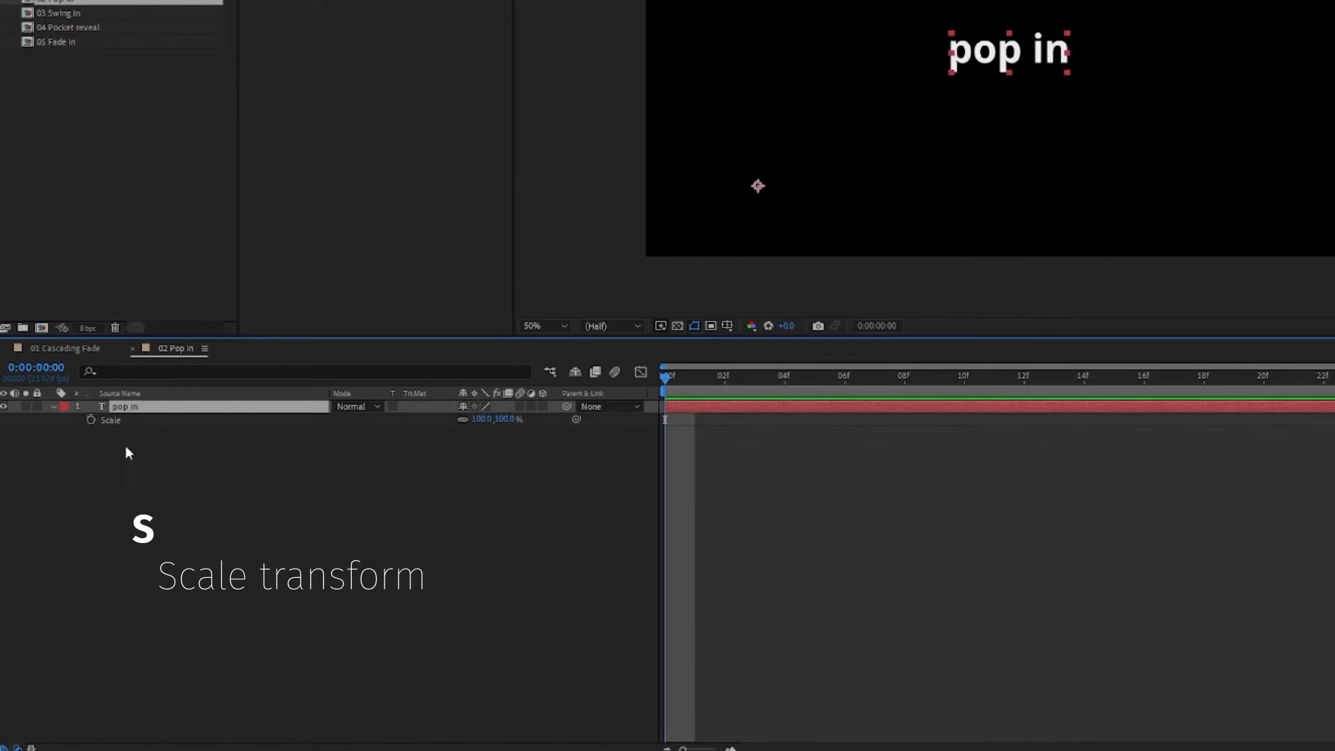
left_click(91, 421)
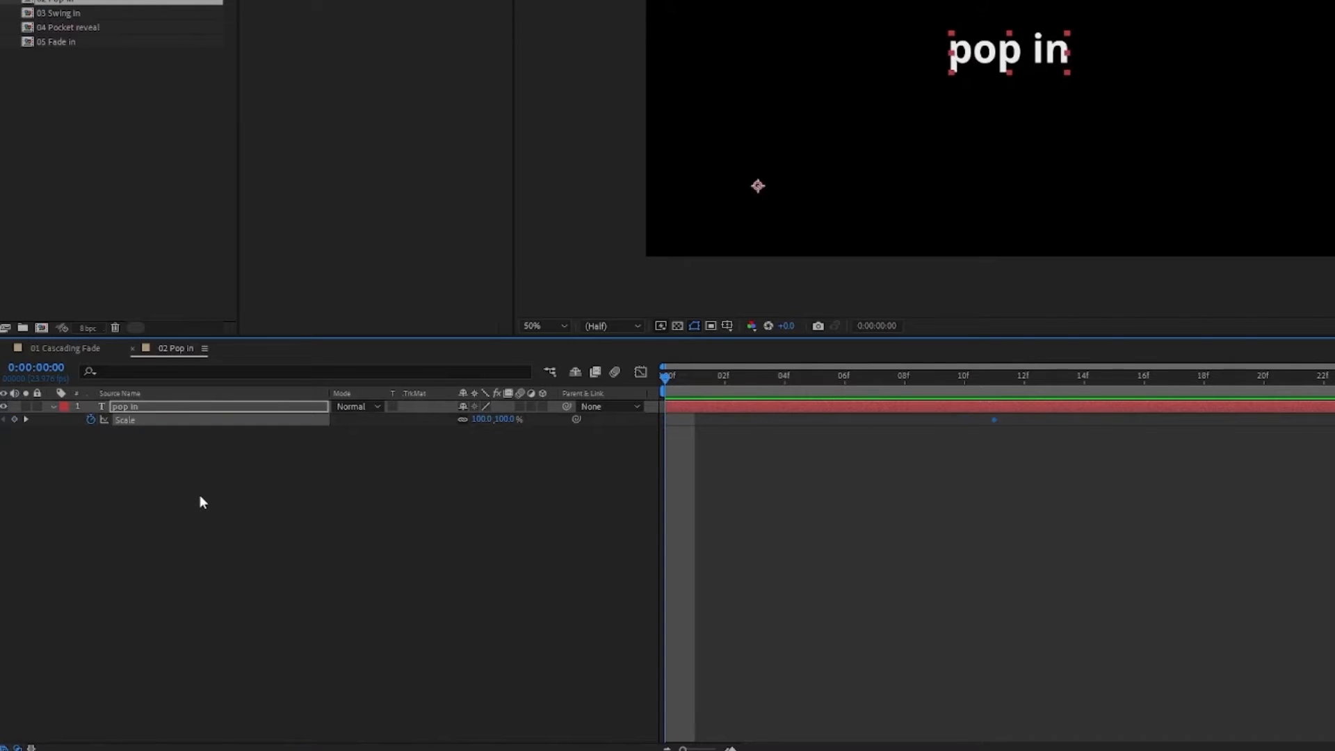
left_click(480, 420)
type("0")
key("Return")
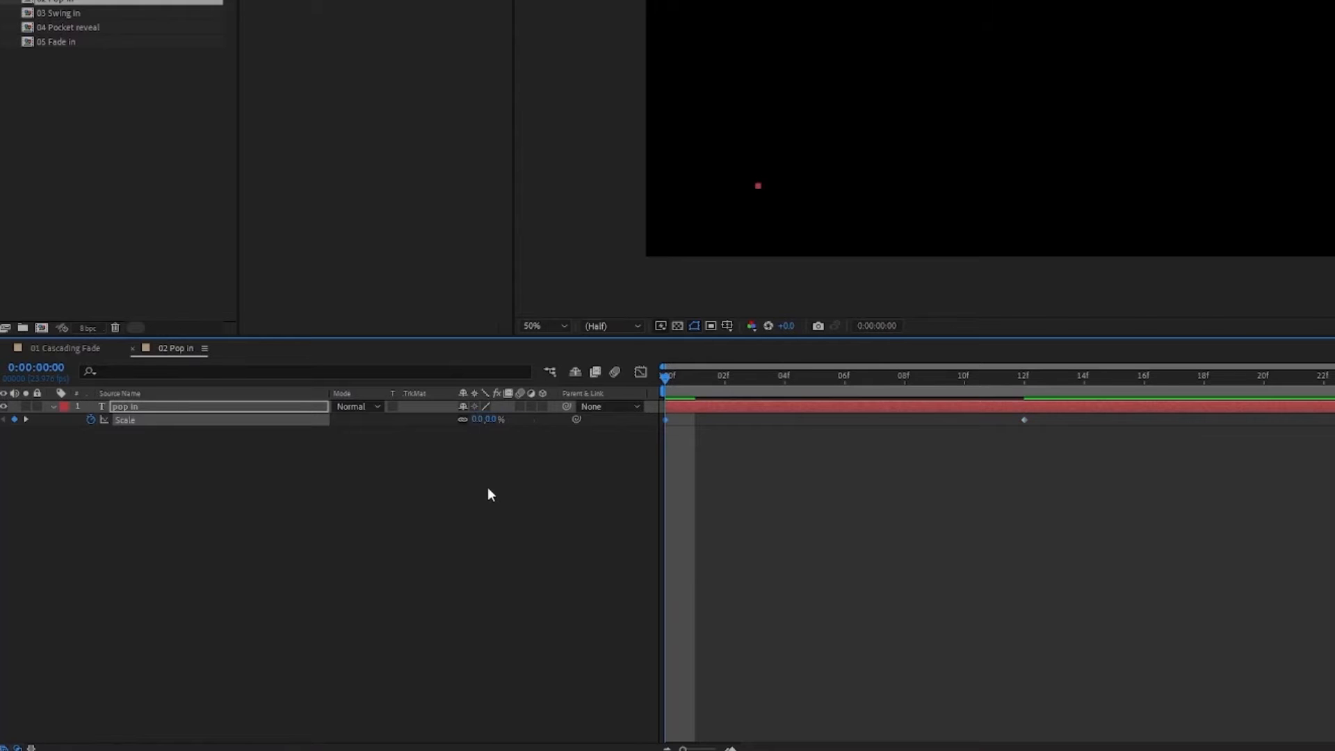
key("space")
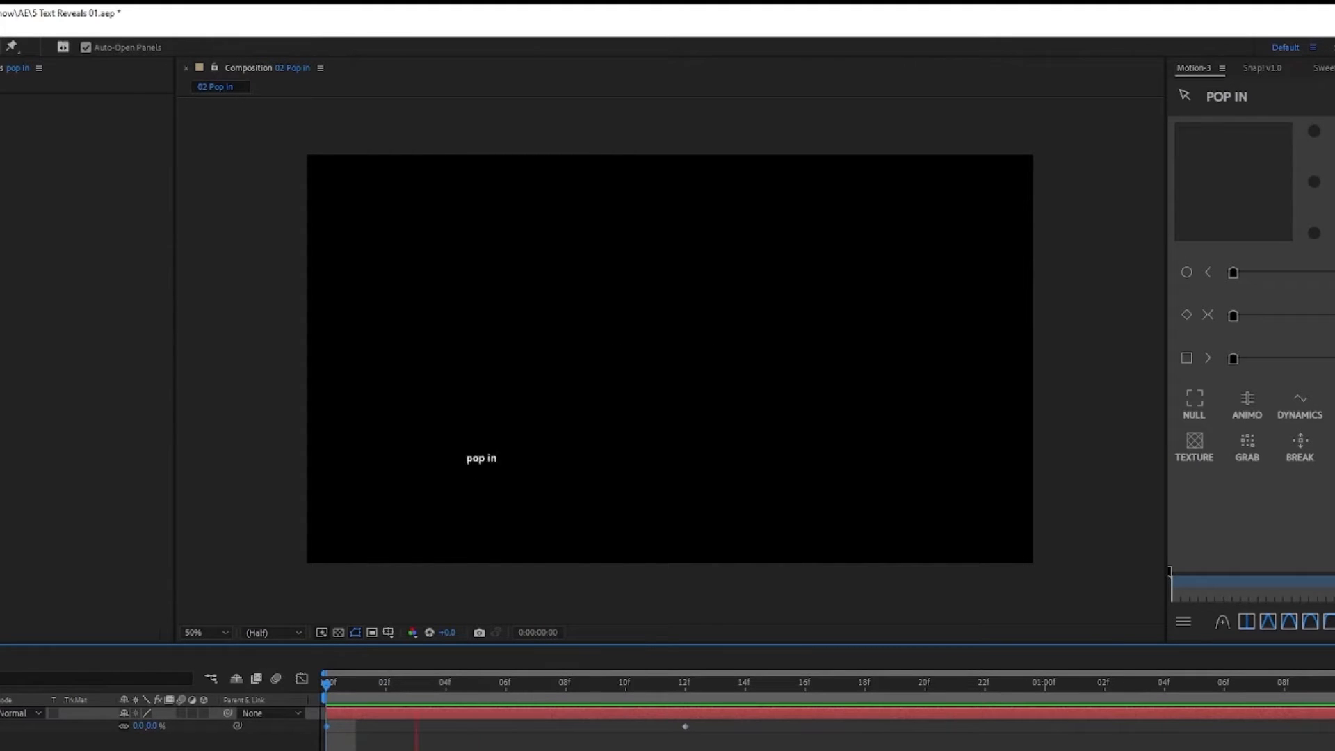
Move the pop in layer's anchor point to the text's center with the Pan Behind tool and preview the scaling.
left_click(750, 720)
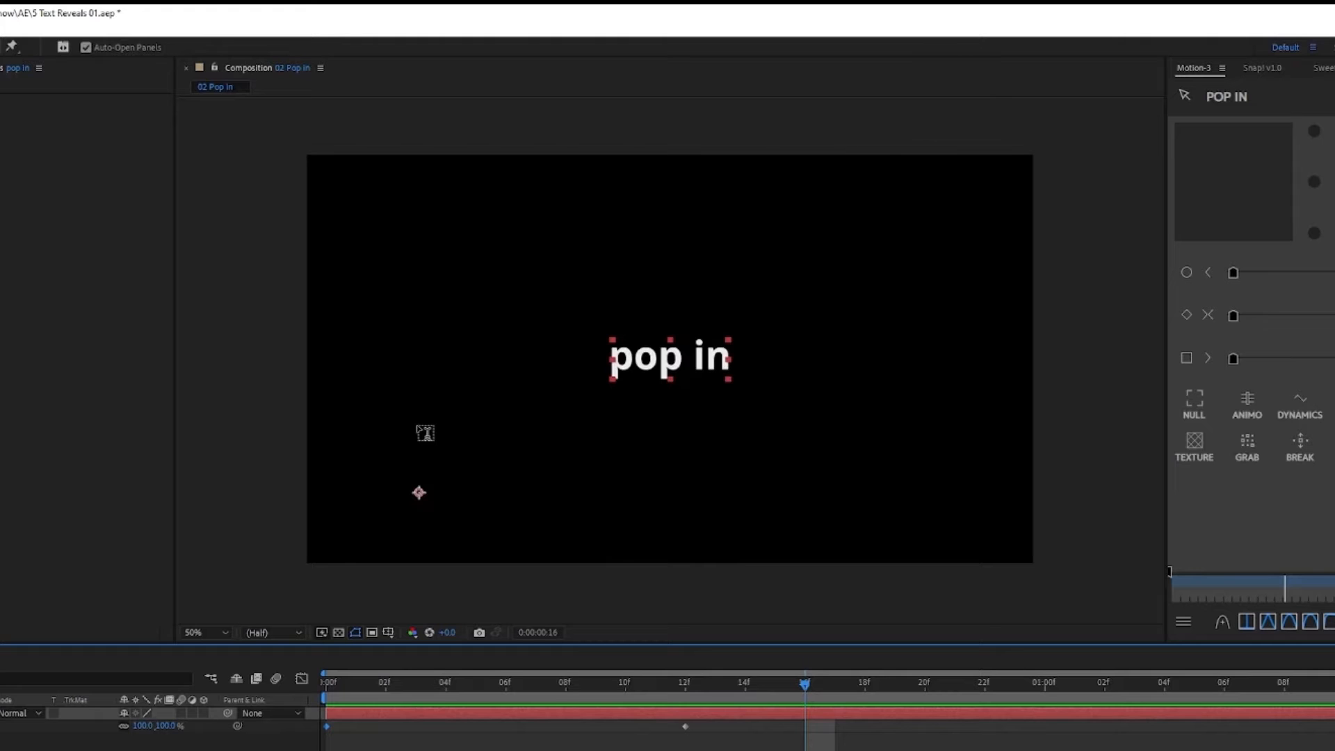
key("y")
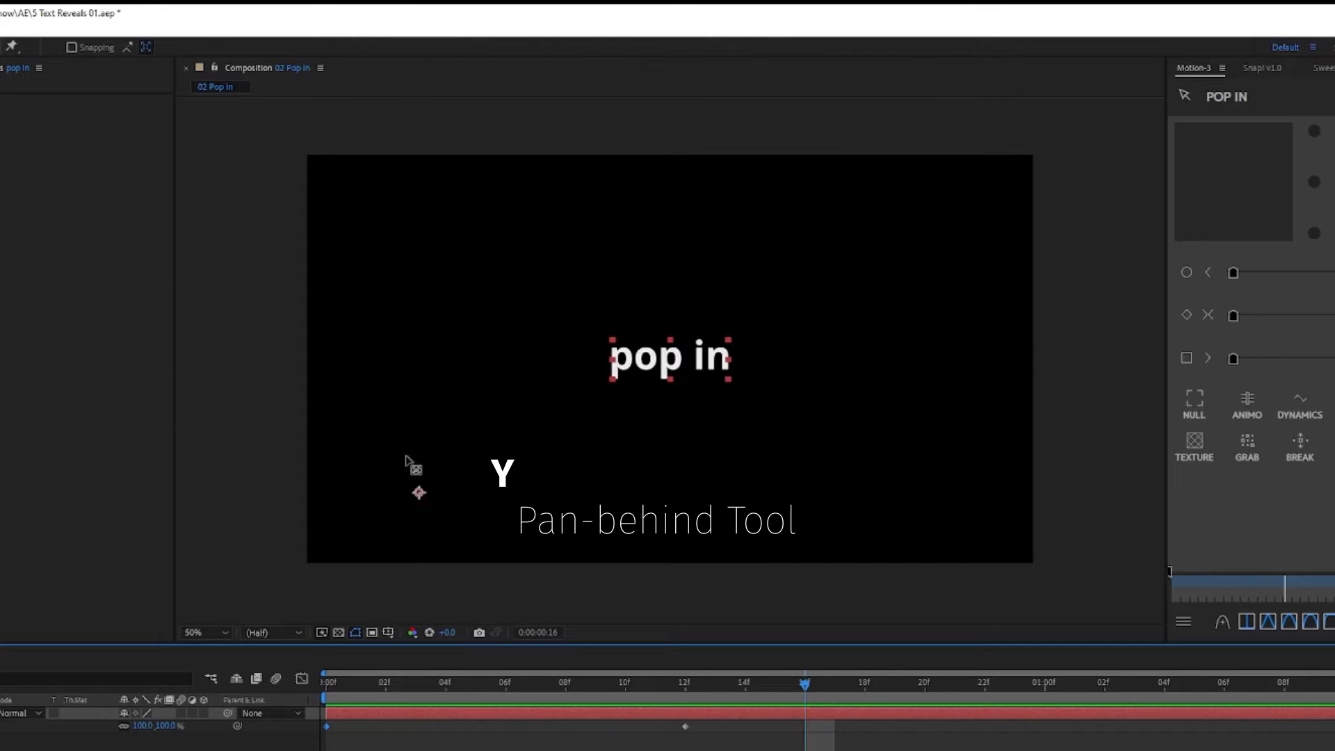
left_click_drag(419, 493, 670, 359)
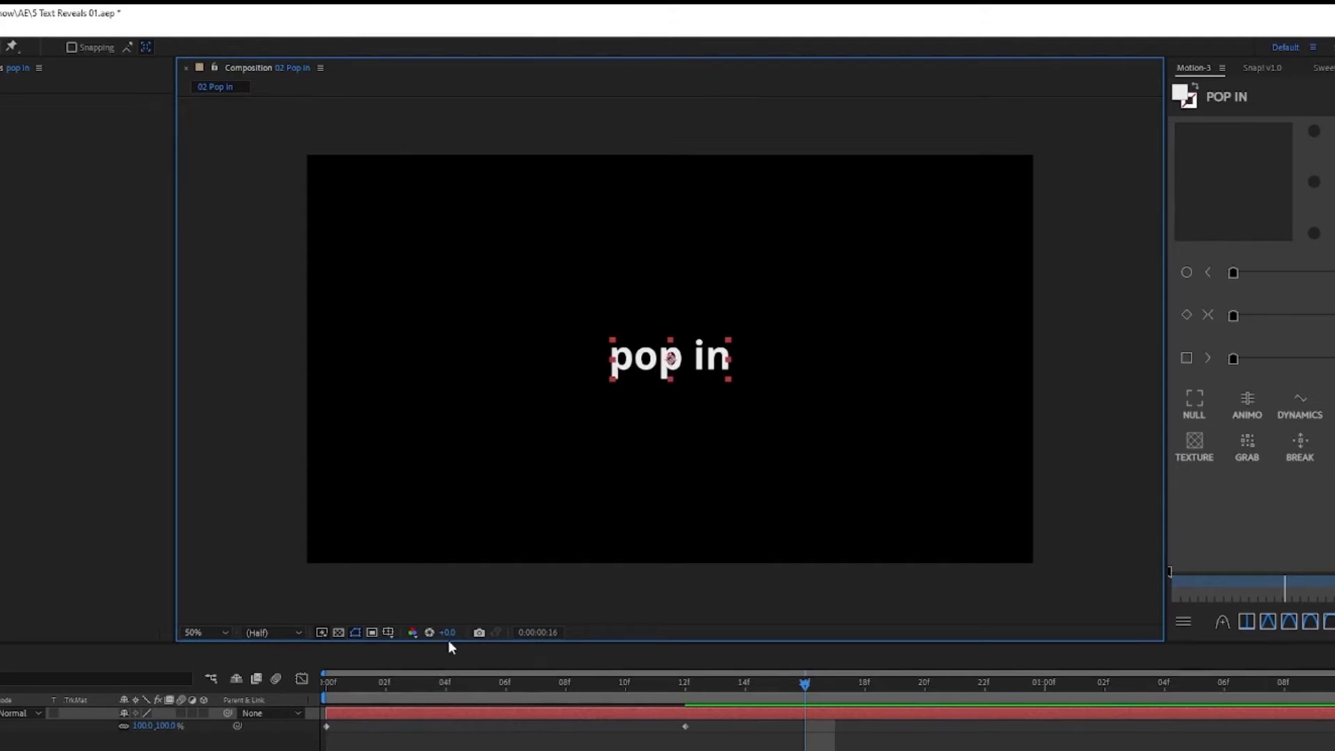
left_click_drag(393, 687, 285, 689)
key("space")
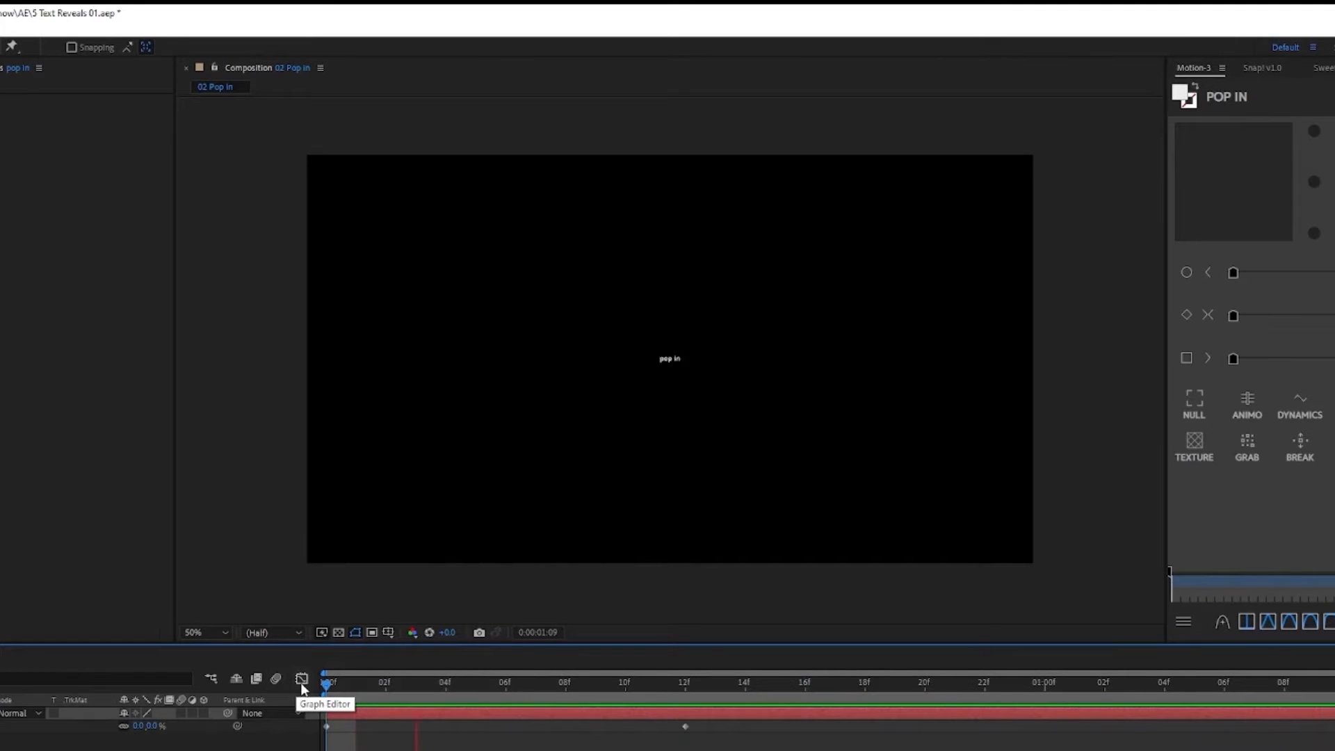
key("space")
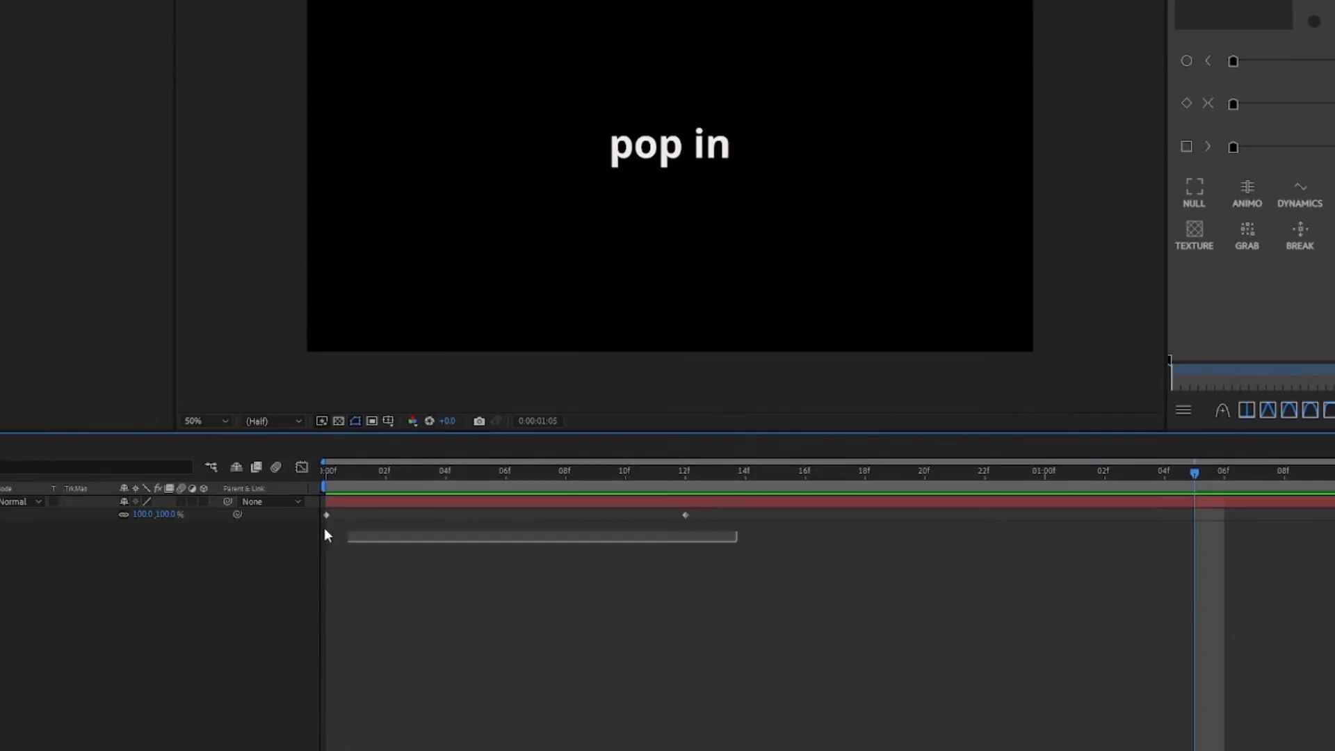
Apply Easy Ease to both Scale keyframes of the pop in layer and show their curve in the Graph Editor.
key("F9")
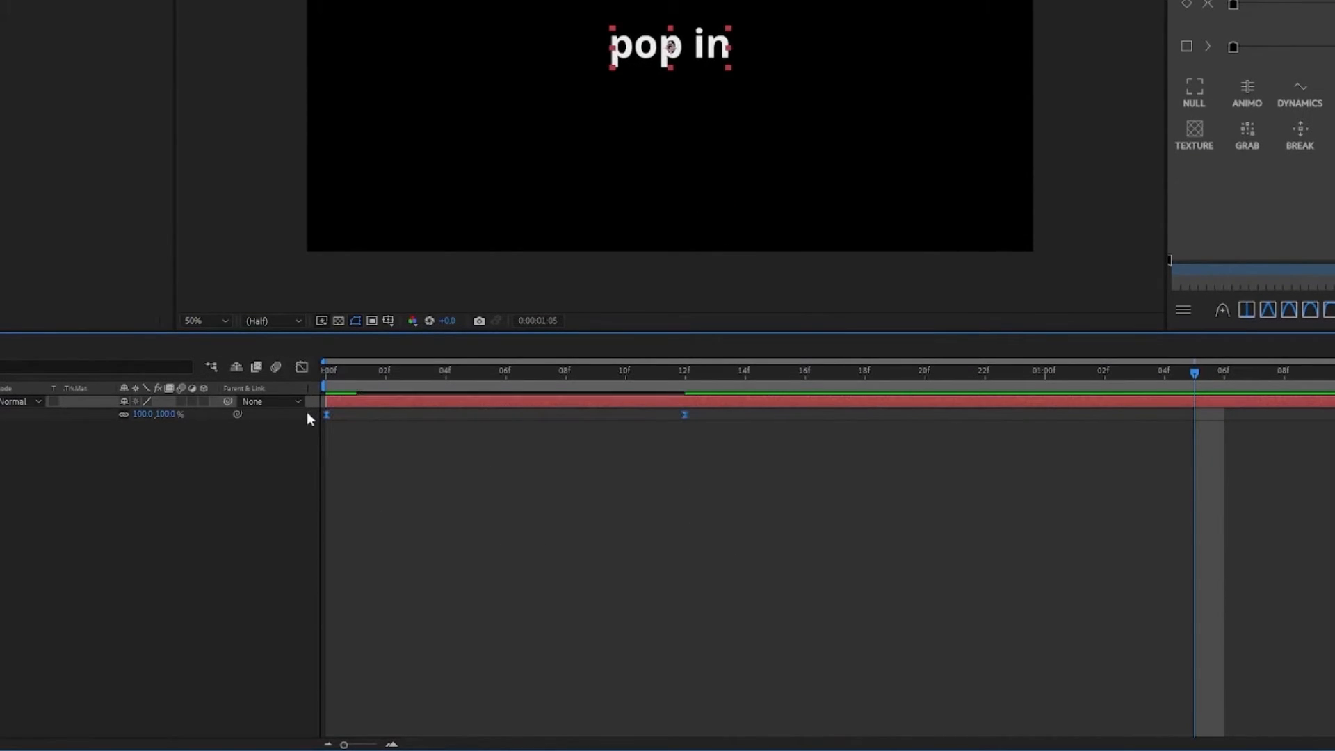
left_click(302, 367)
left_click(438, 372)
left_click_drag(427, 371, 323, 376)
Pull the first Scale keyframe's handle steeply upward so the pop in starts fast and eases out, then preview it.
left_click(364, 683)
left_click_drag(445, 693, 197, 485)
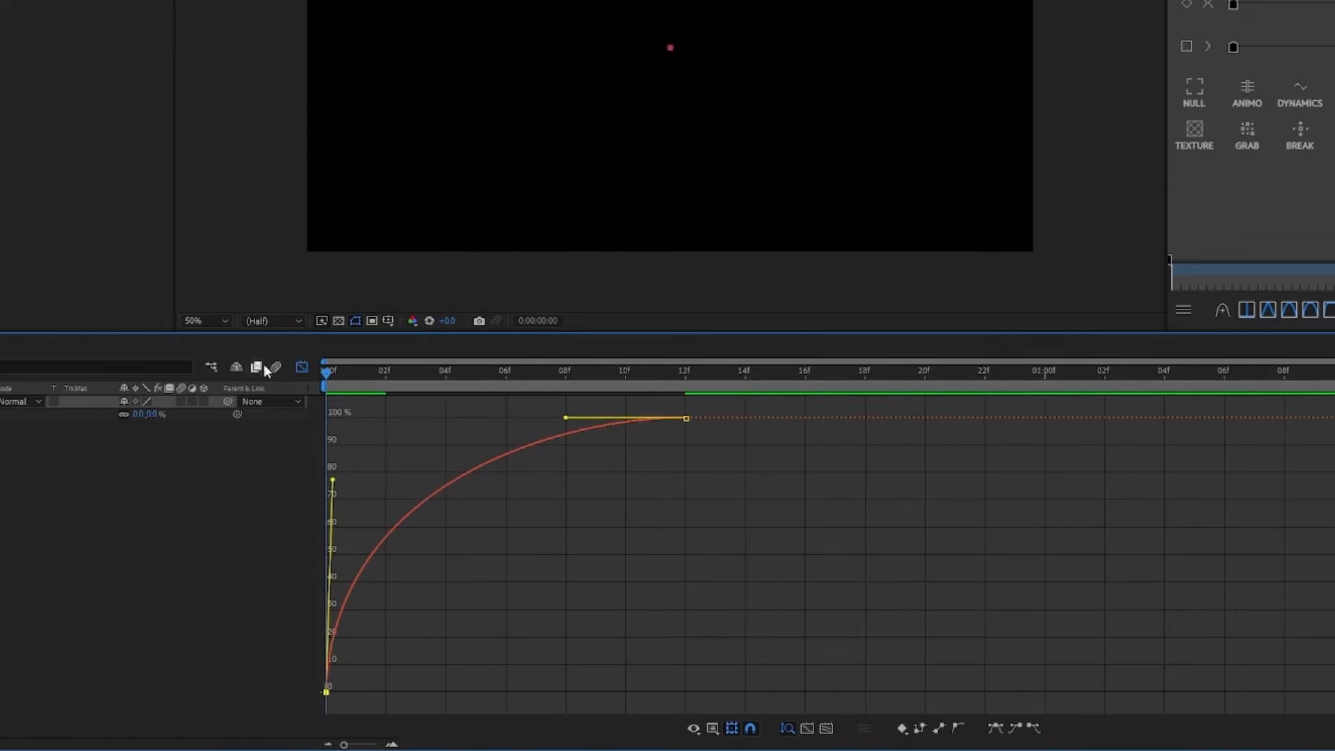
key("space")
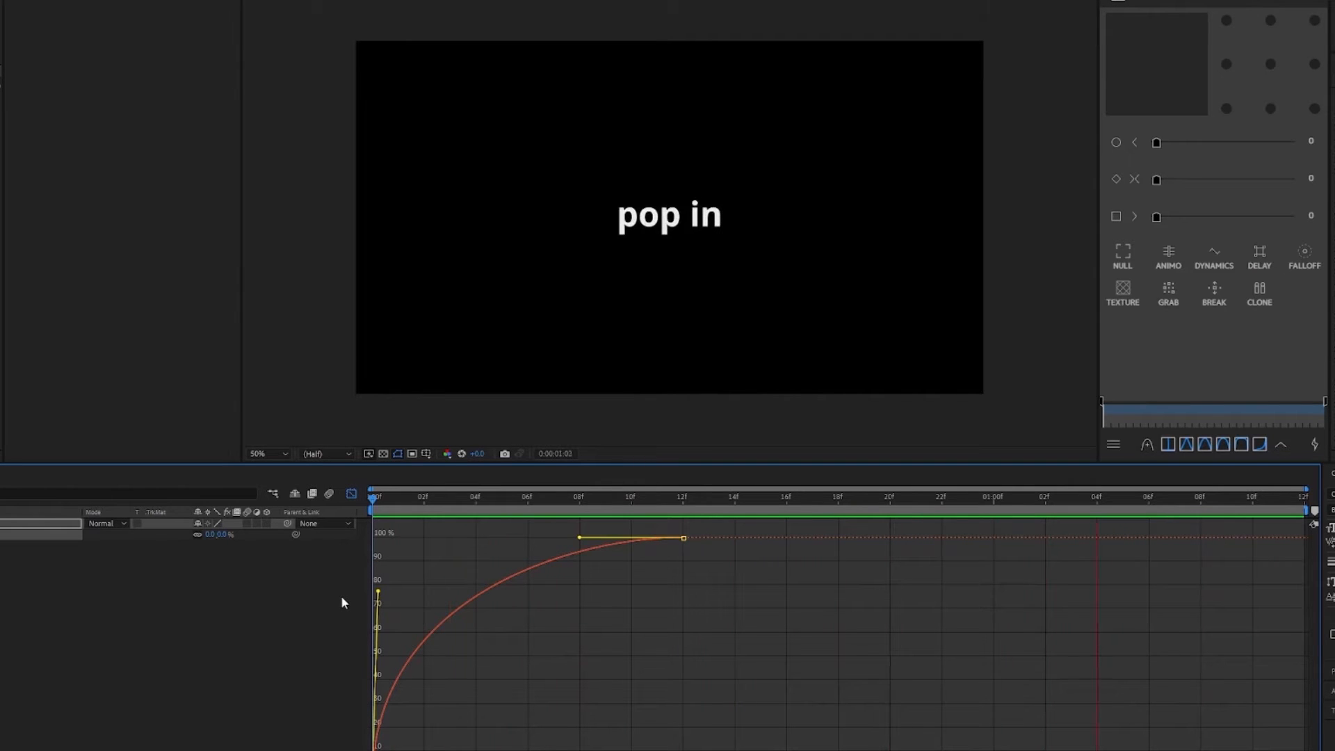
key("space")
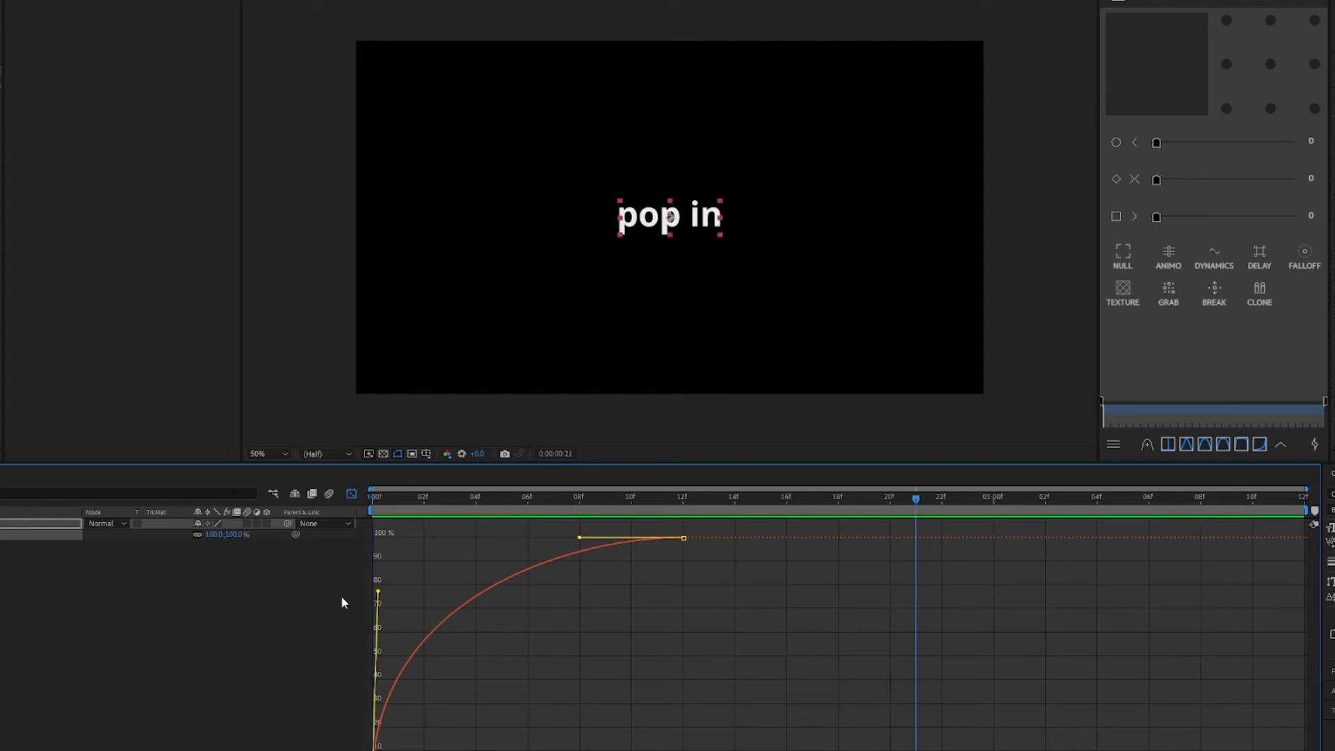
Move the pop in layer's final 100% Scale keyframe to frame 16 and place an eased copy of it at frame 12.
left_click(351, 494)
left_click(683, 535)
left_click_drag(715, 500, 683, 500)
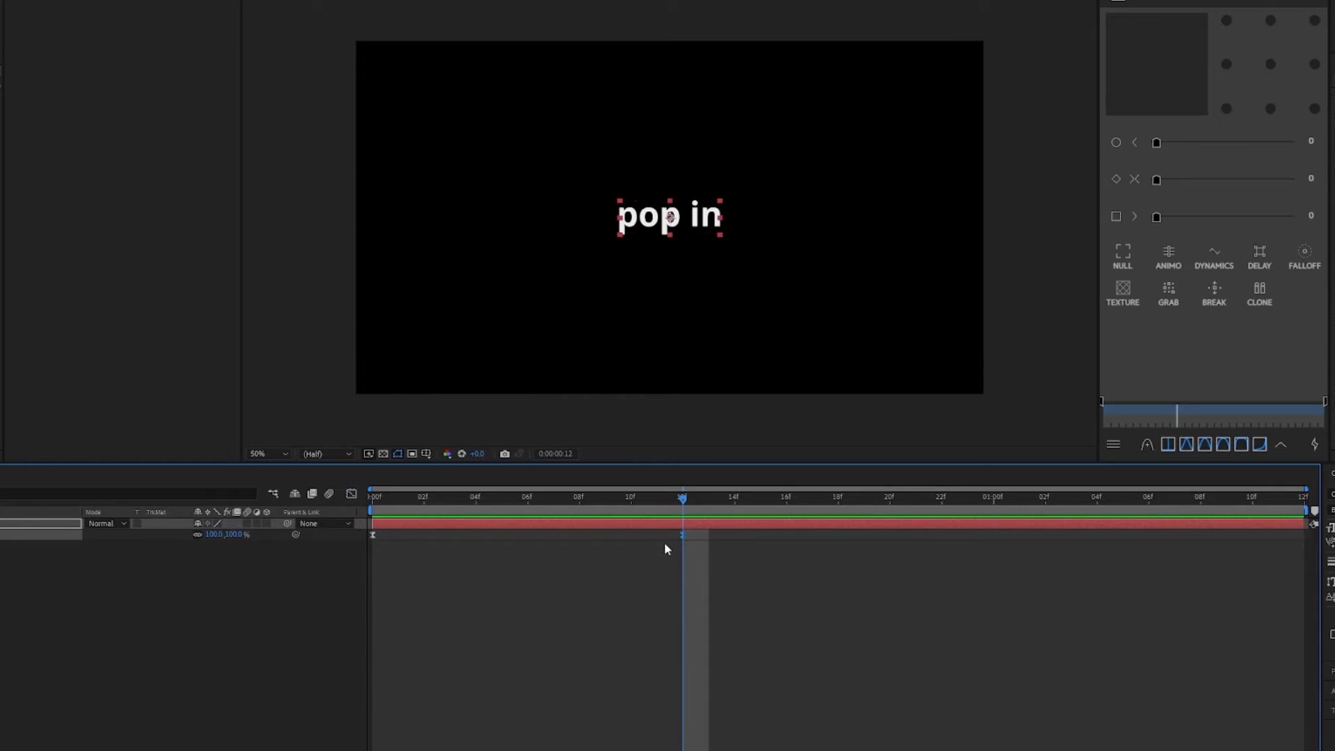
key("alt+Right")
key("alt+Right")
key("alt+Right")
key("alt+Right")
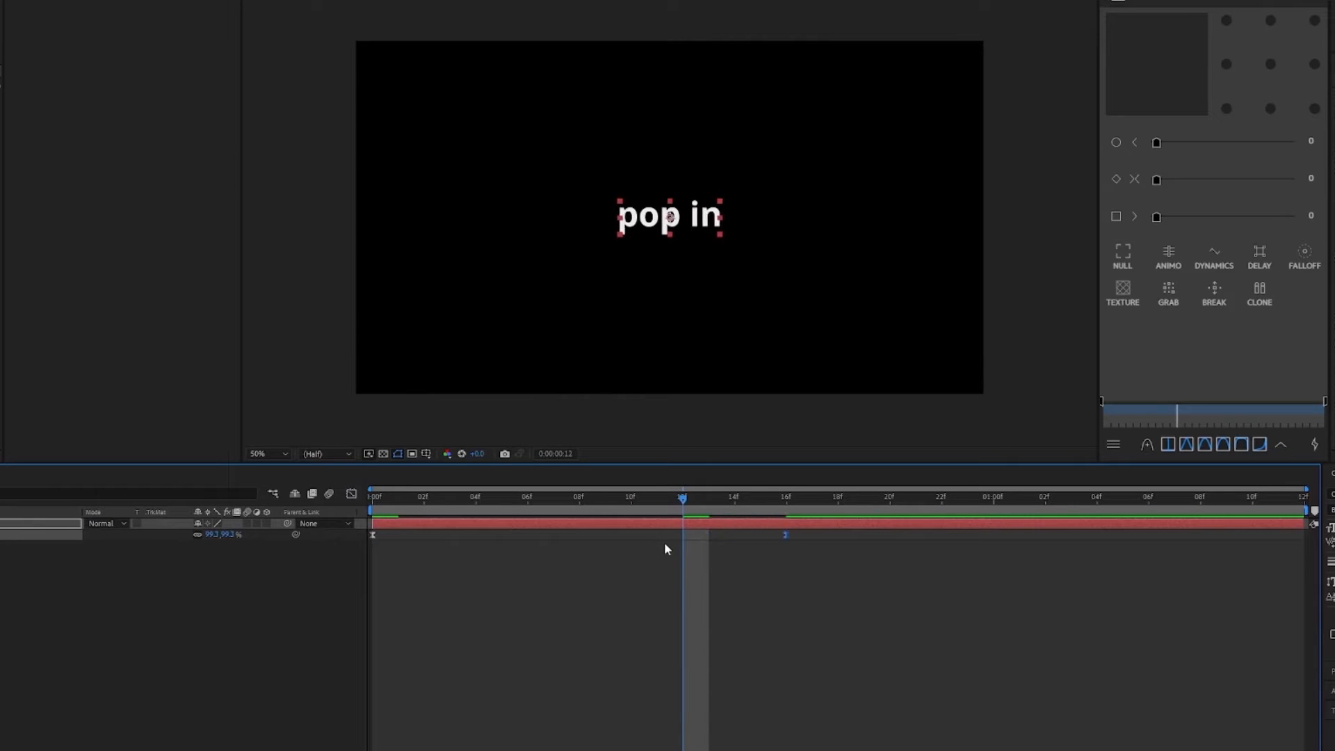
key("F9")
key("ctrl+v")
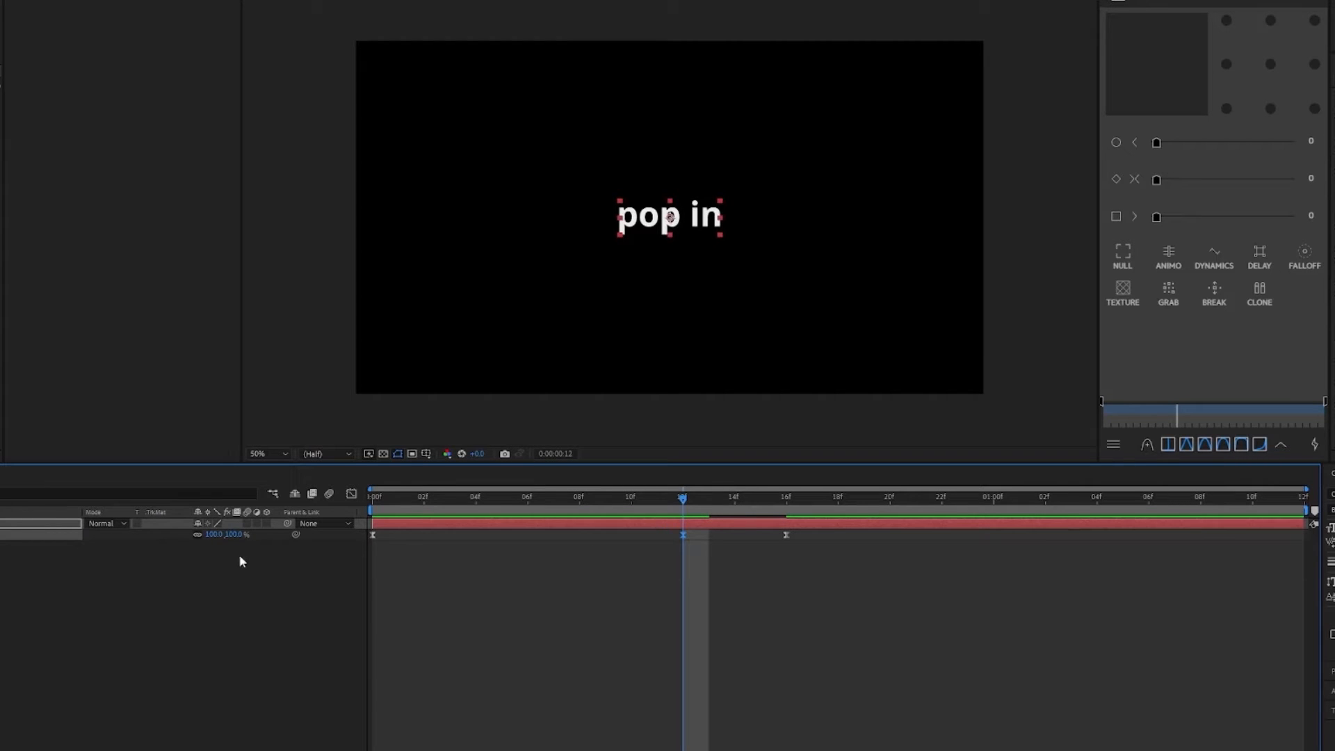
Try a strongly exaggerated Scale overshoot of more than double size at frame 12 and preview the pop in.
left_click_drag(220, 536, 330, 530)
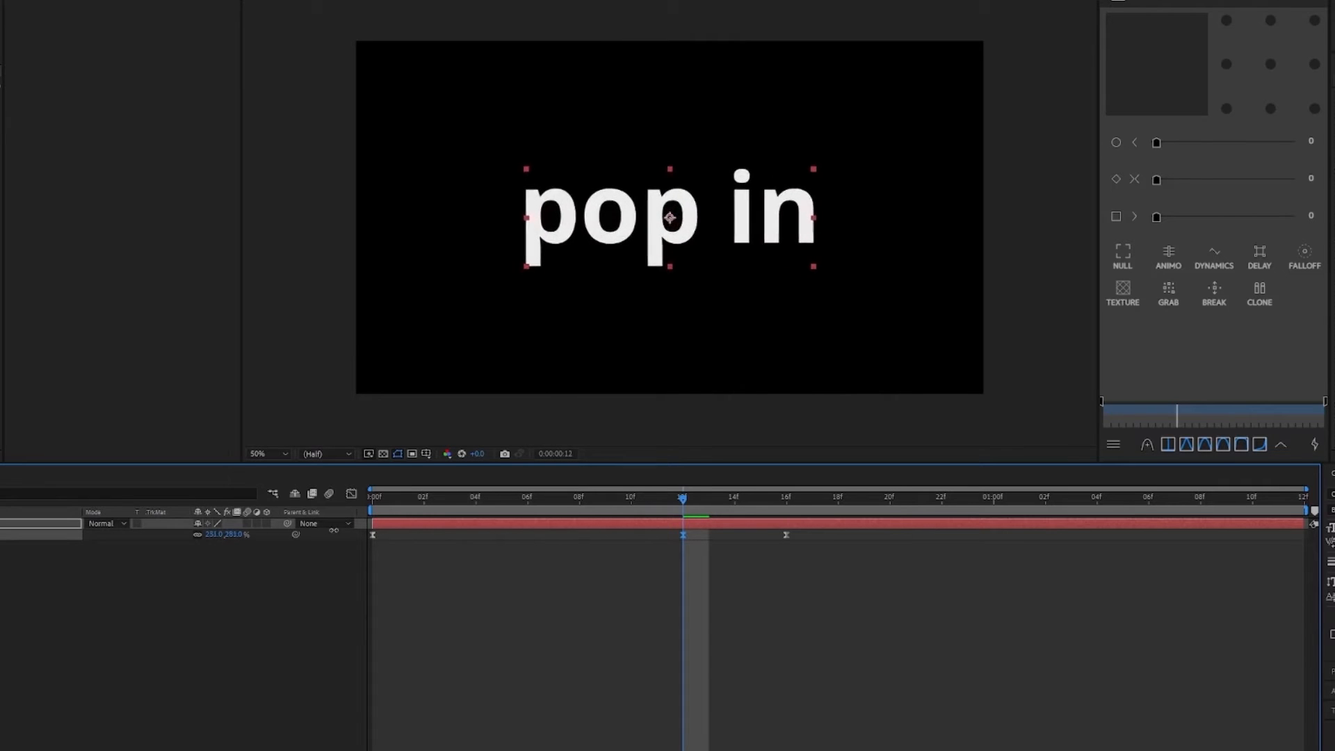
left_click_drag(437, 499, 293, 493)
key("space")
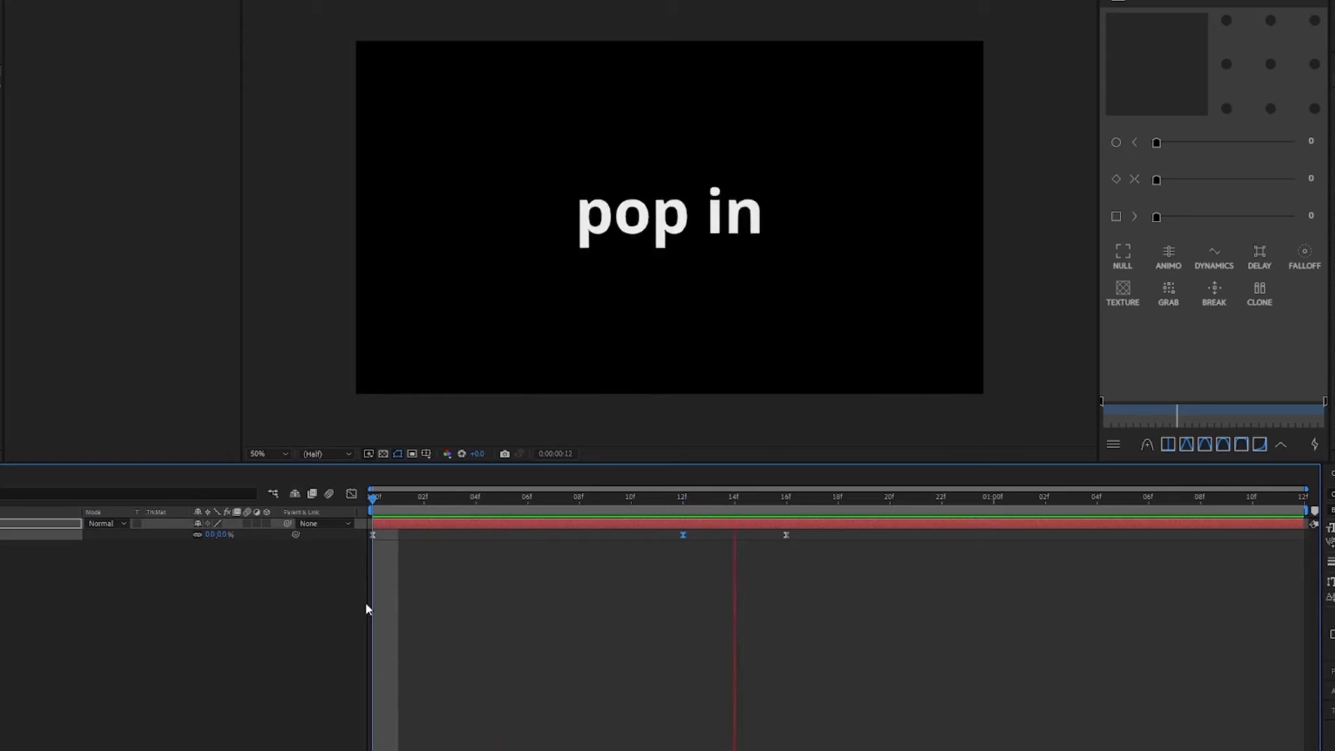
Set the pop in layer's Scale at frame 12 to 108% and preview the subtle overshoot.
left_click(683, 498)
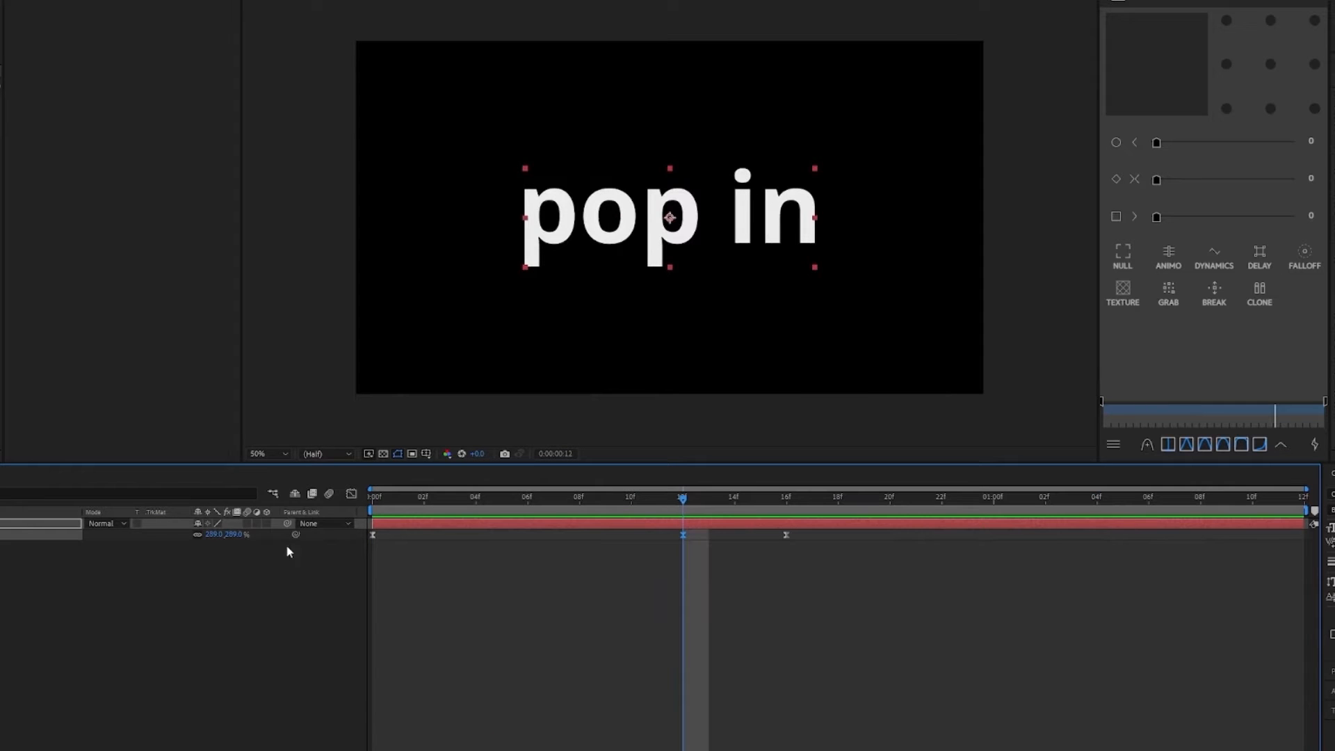
left_click_drag(217, 541, 112, 552)
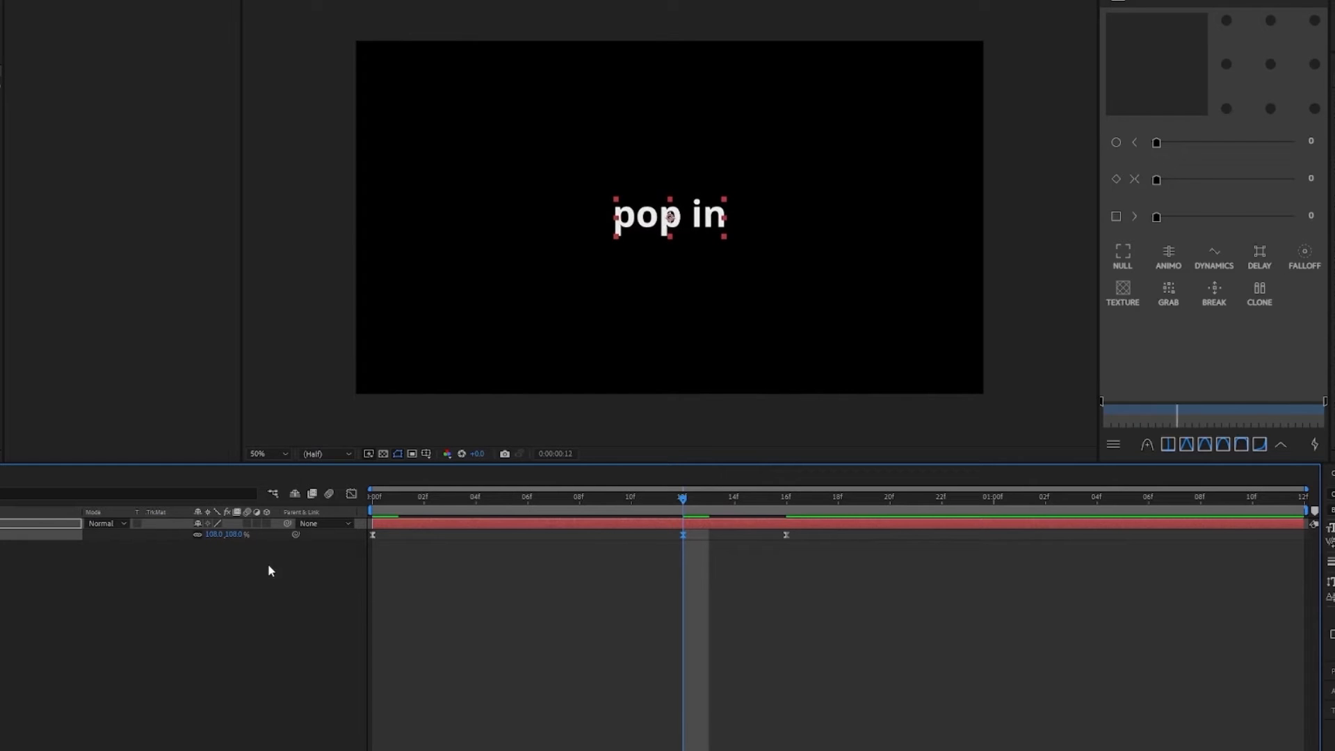
left_click_drag(577, 499, 314, 498)
key("space")
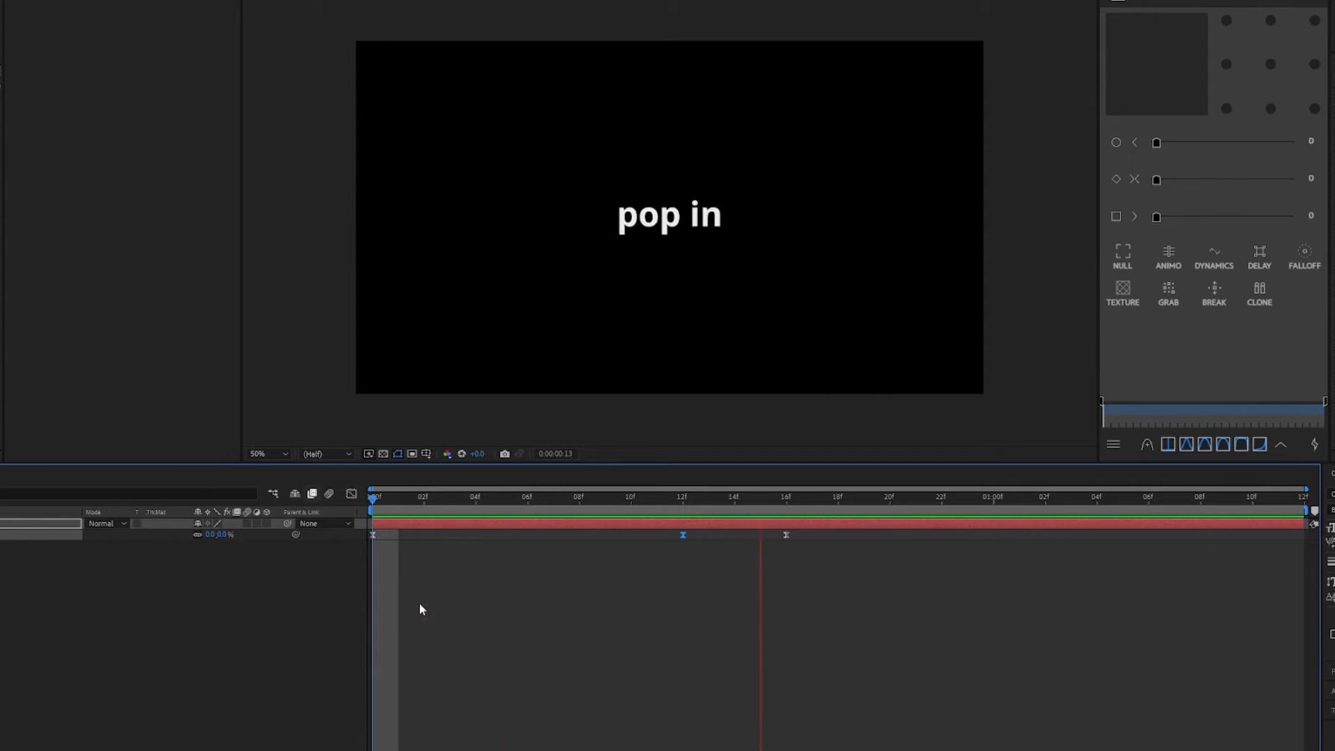
key("space")
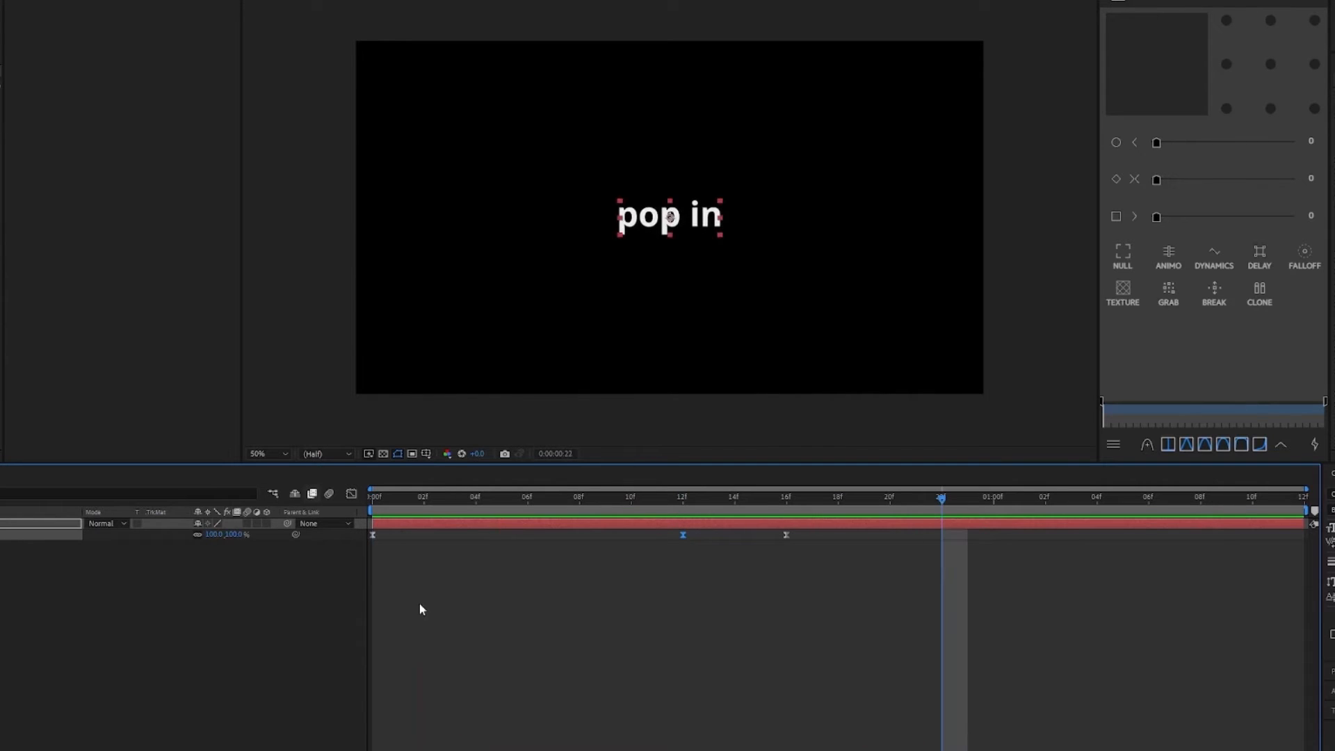
Lengthen the outgoing handle of the frame 12 Scale keyframe in the Graph Editor to smooth the settle, then preview it.
left_click(352, 493)
left_click_drag(752, 555, 762, 556)
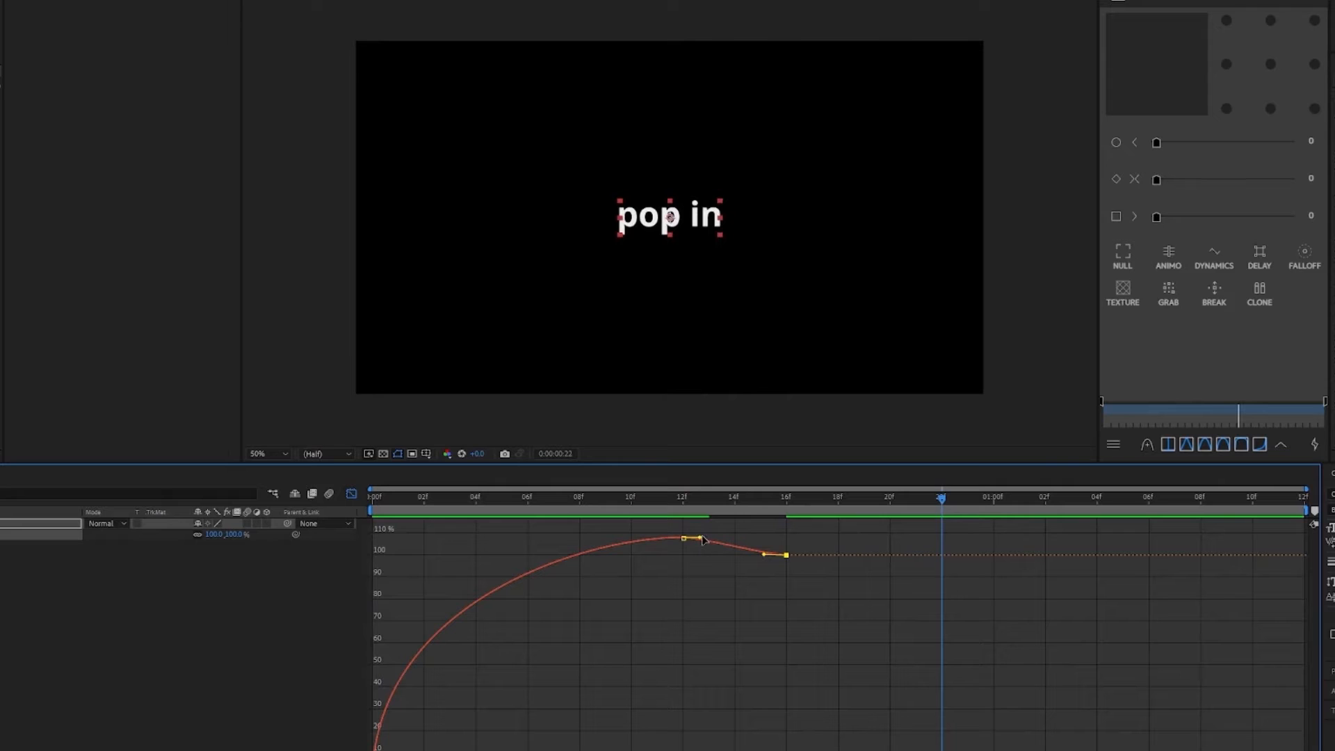
left_click_drag(699, 538, 732, 542)
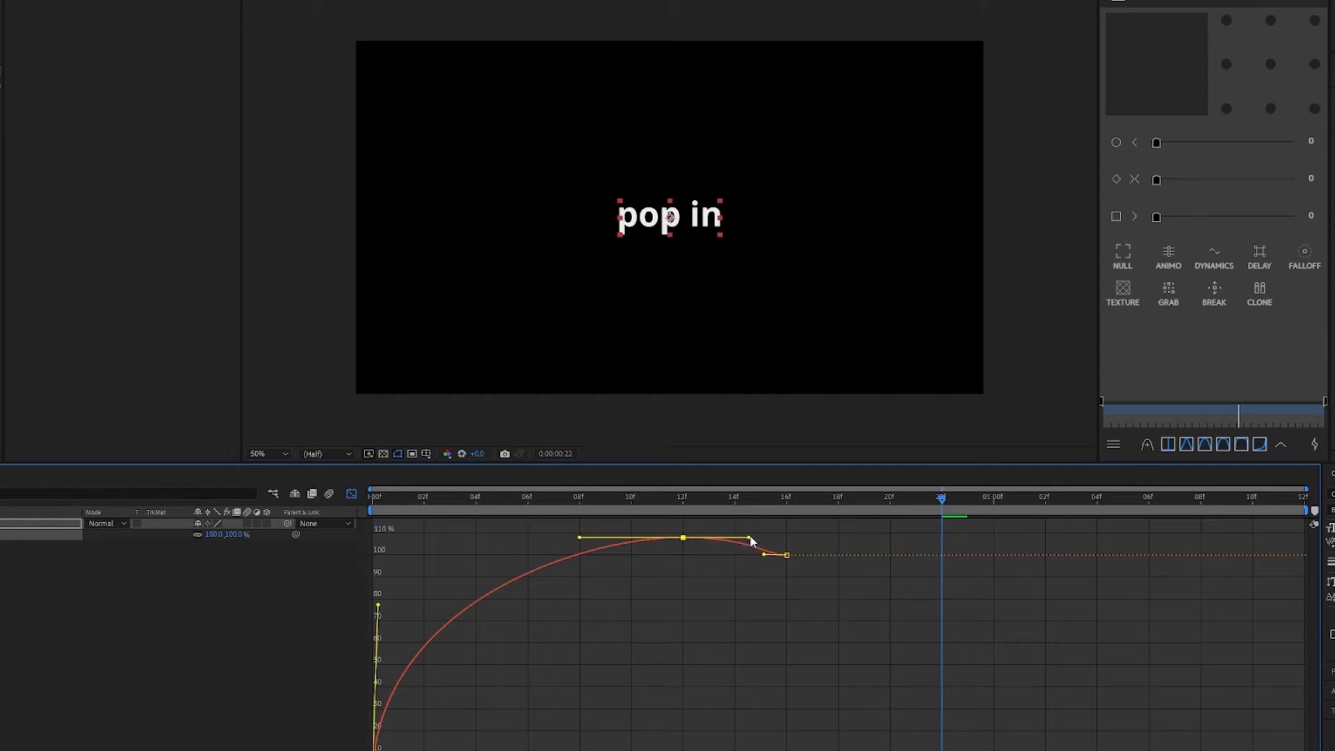
left_click_drag(677, 499, 379, 620)
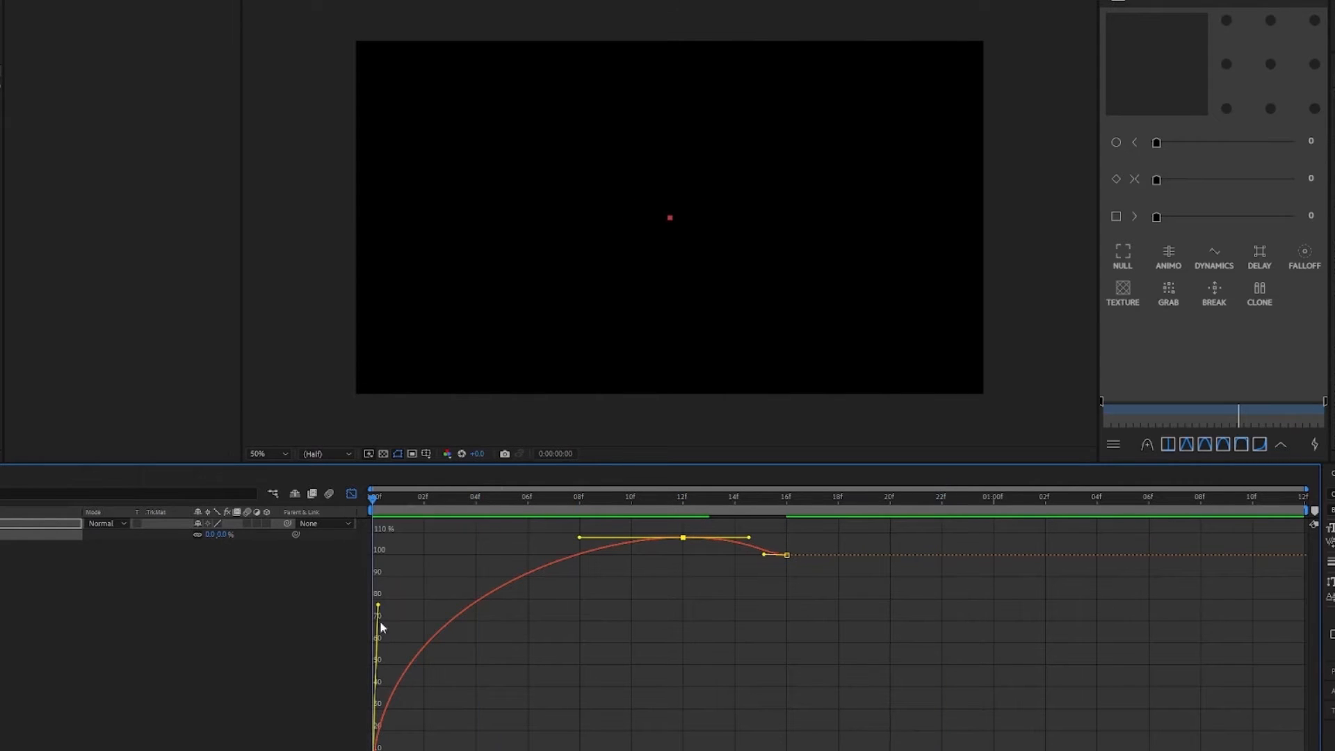
key("space")
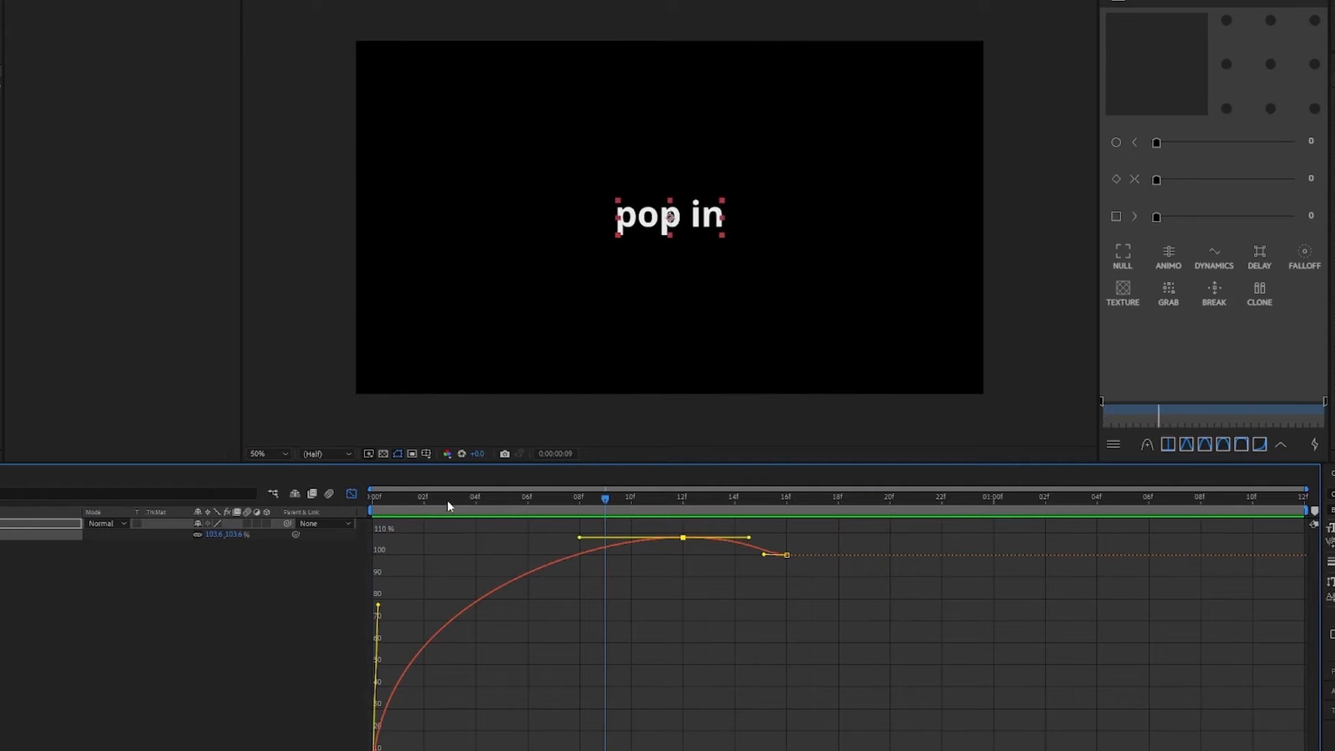
key("space")
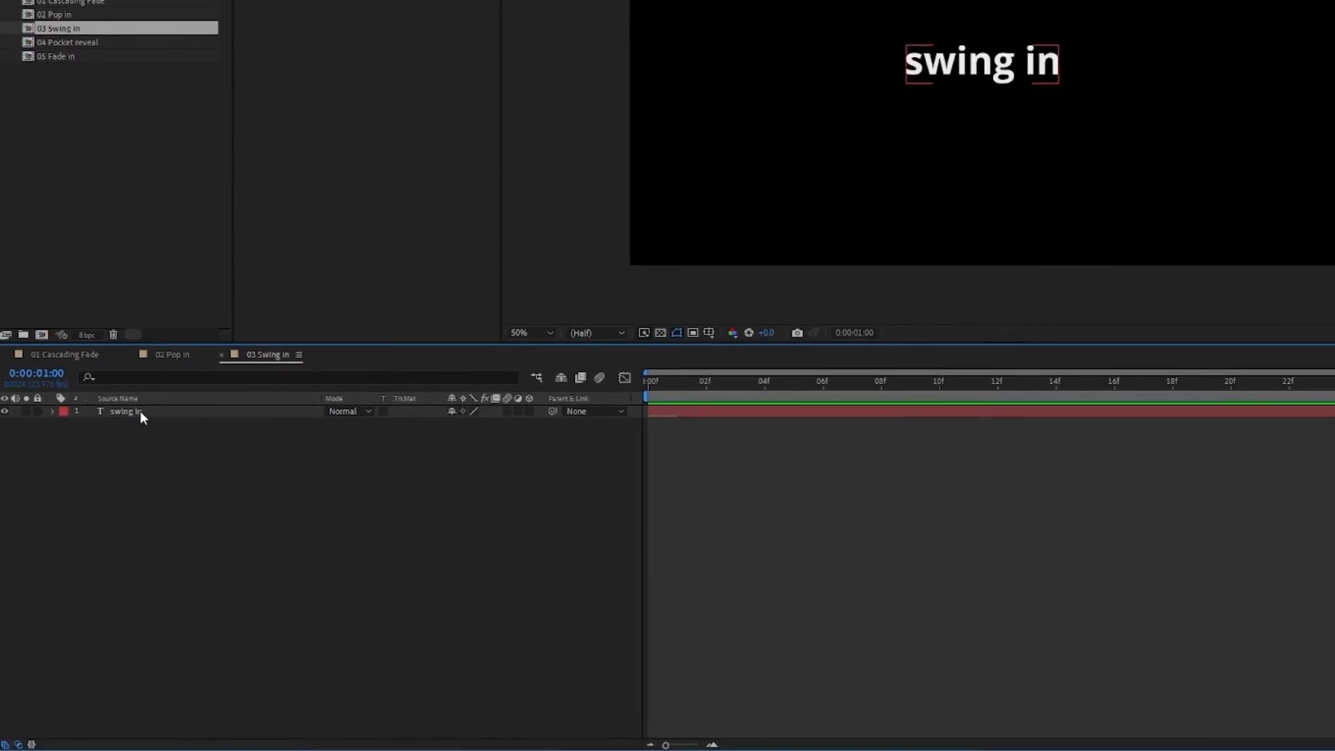
Make the swing in text layer 3D and toggle the layer switches pane off and back on.
left_click(105, 490)
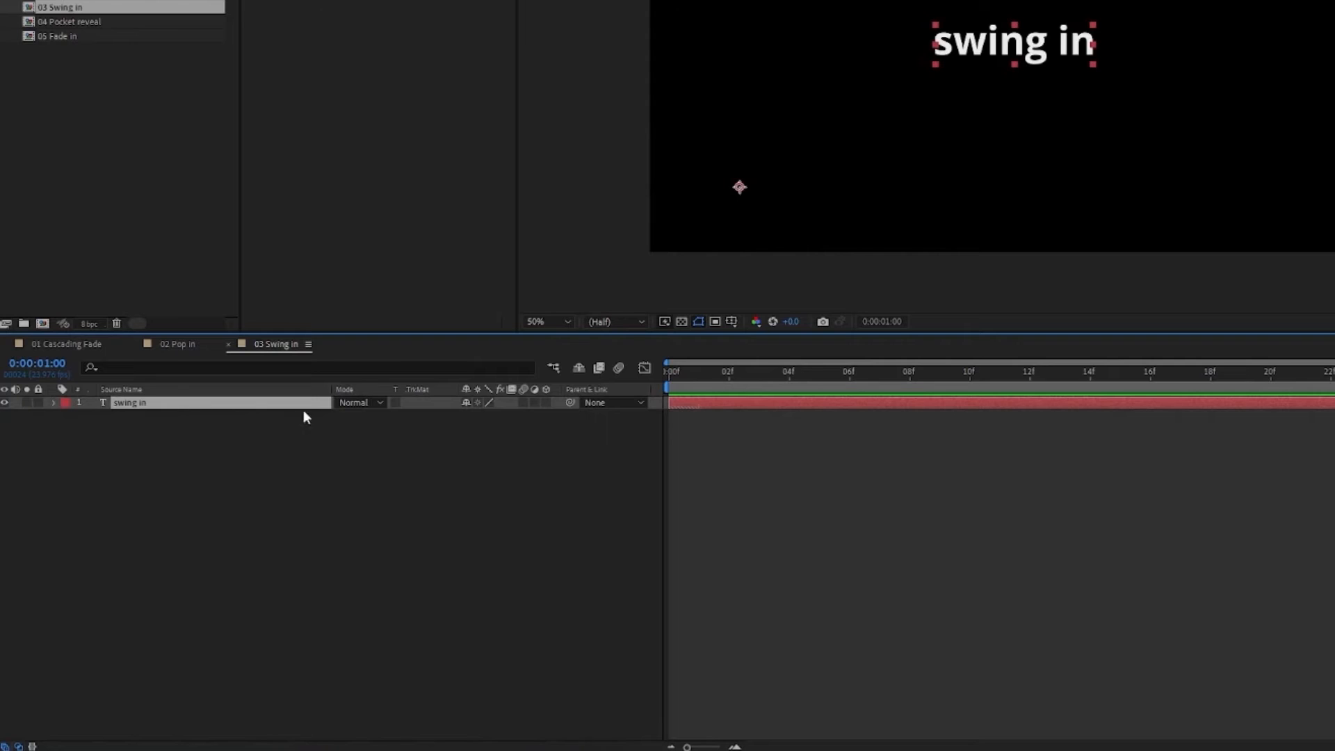
left_click(546, 402)
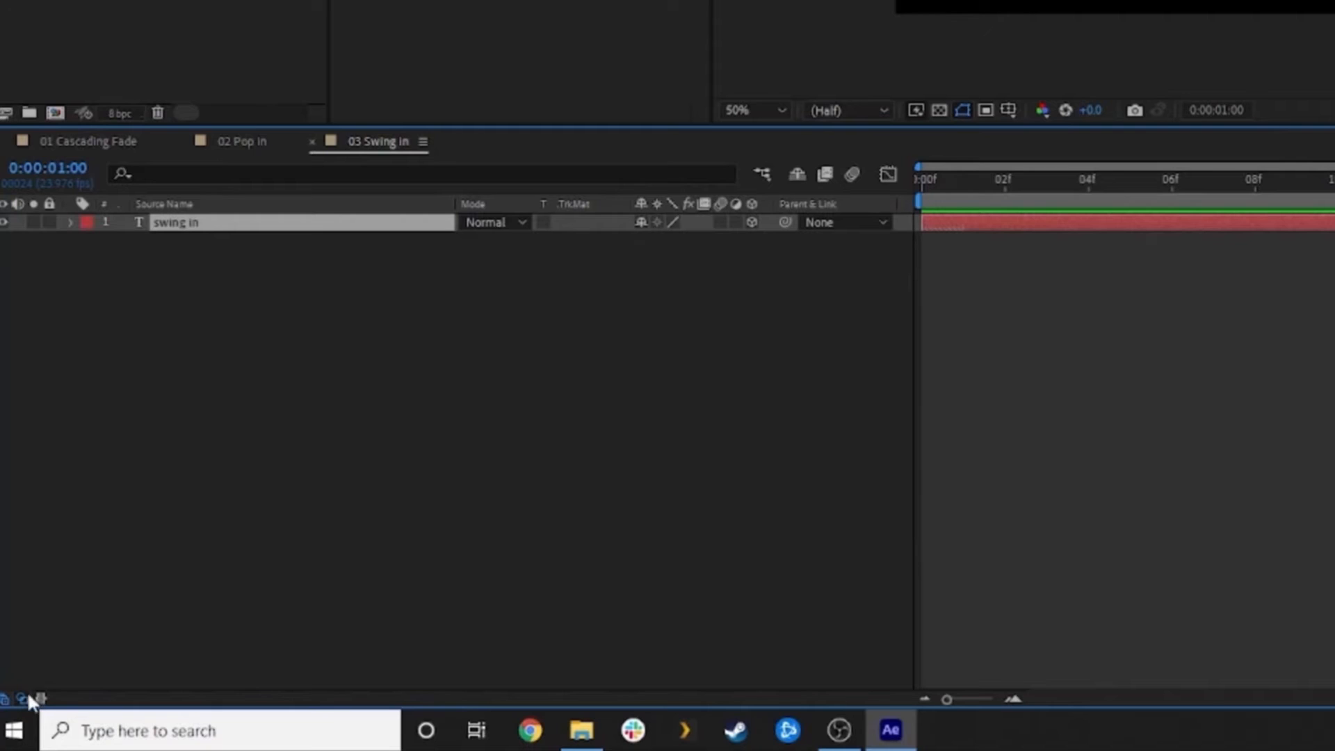
left_click(22, 698)
left_click(22, 697)
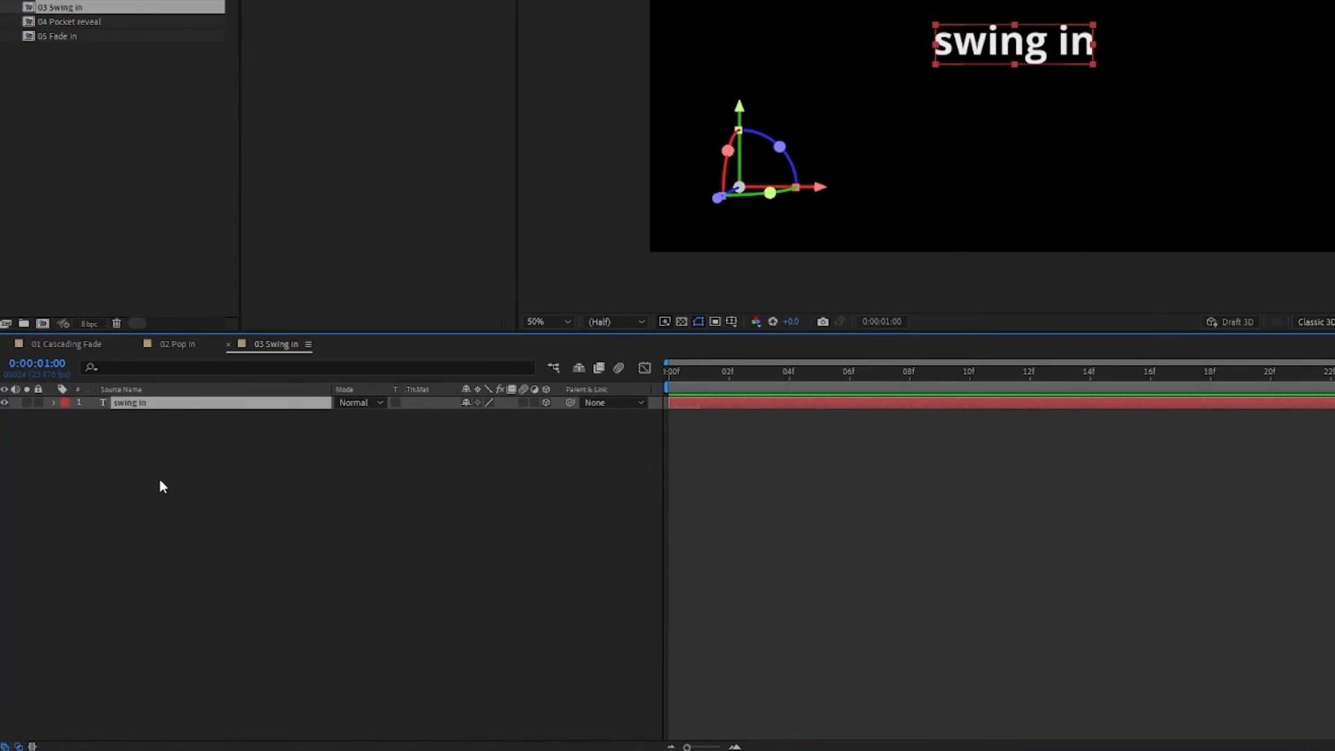
Show the swing in layer's rotation properties, try an X Rotation of -40°, and undo that rotation.
key("r")
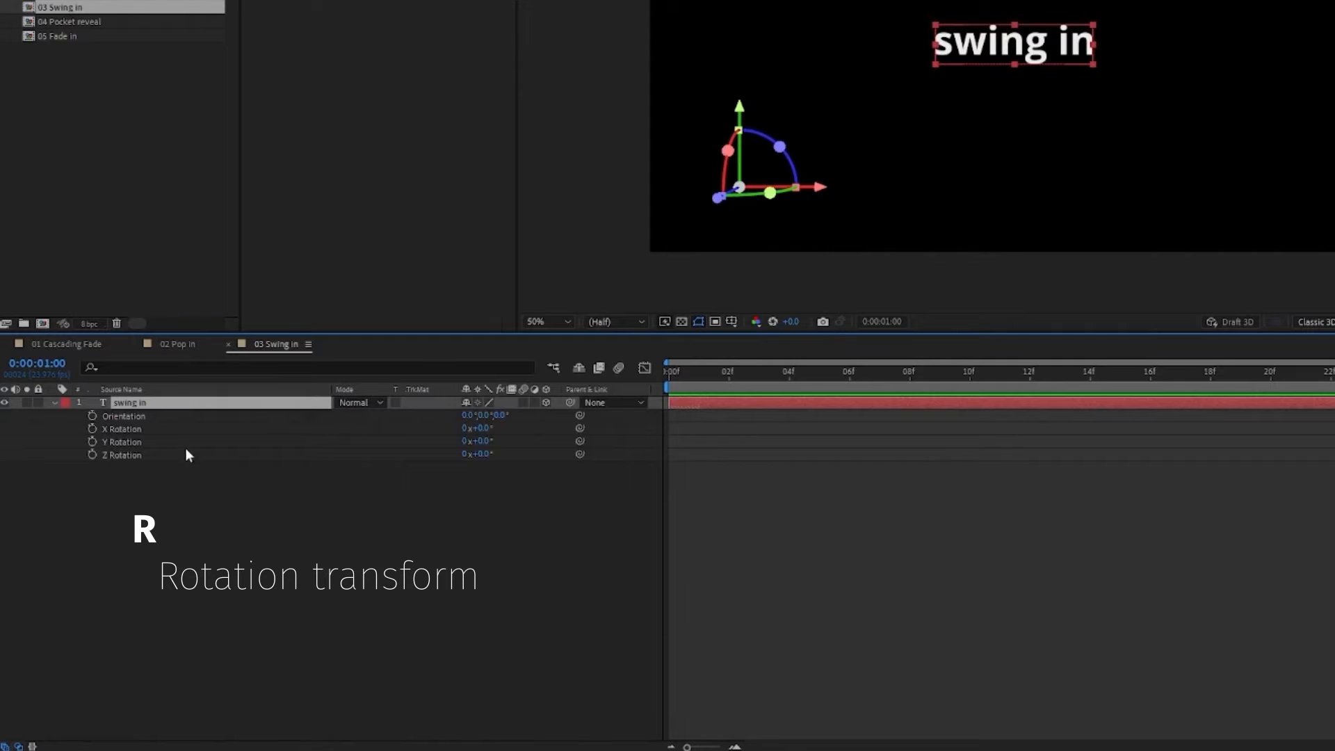
mouse_move(475, 427)
left_mouse_down()
mouse_move(513, 427)
mouse_move(450, 426)
left_mouse_up()
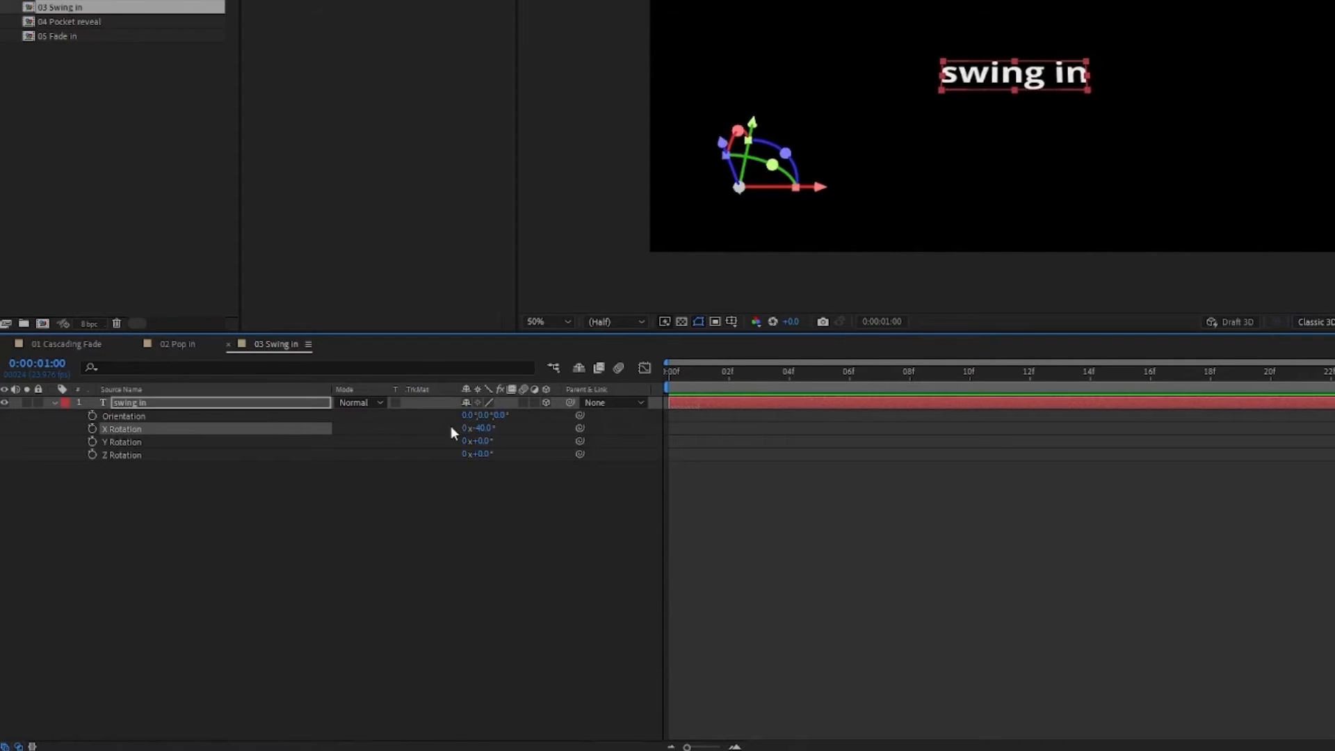
key("ctrl+z")
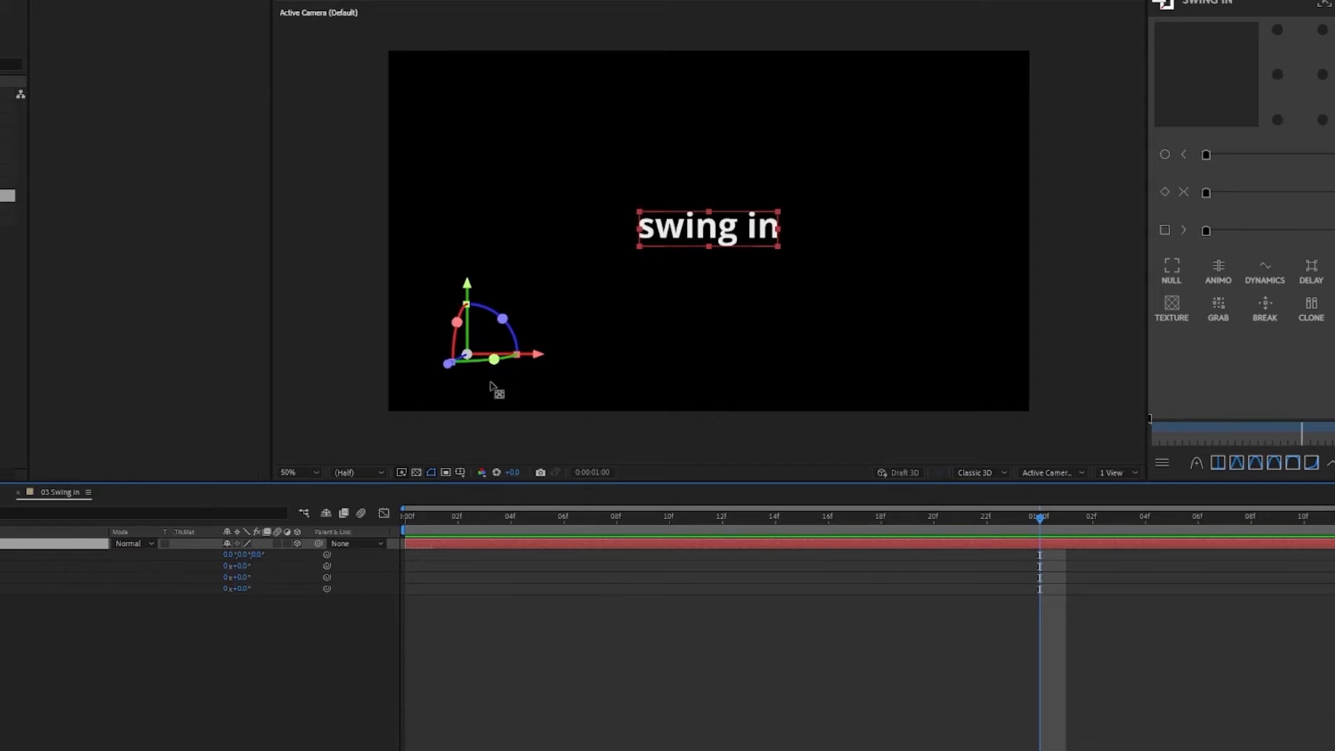
Move the swing in layer's anchor point to the upper-left corner of the text.
left_click_drag(540, 356, 709, 353)
left_click_drag(643, 286, 645, 145)
left_click_drag(707, 214, 708, 214)
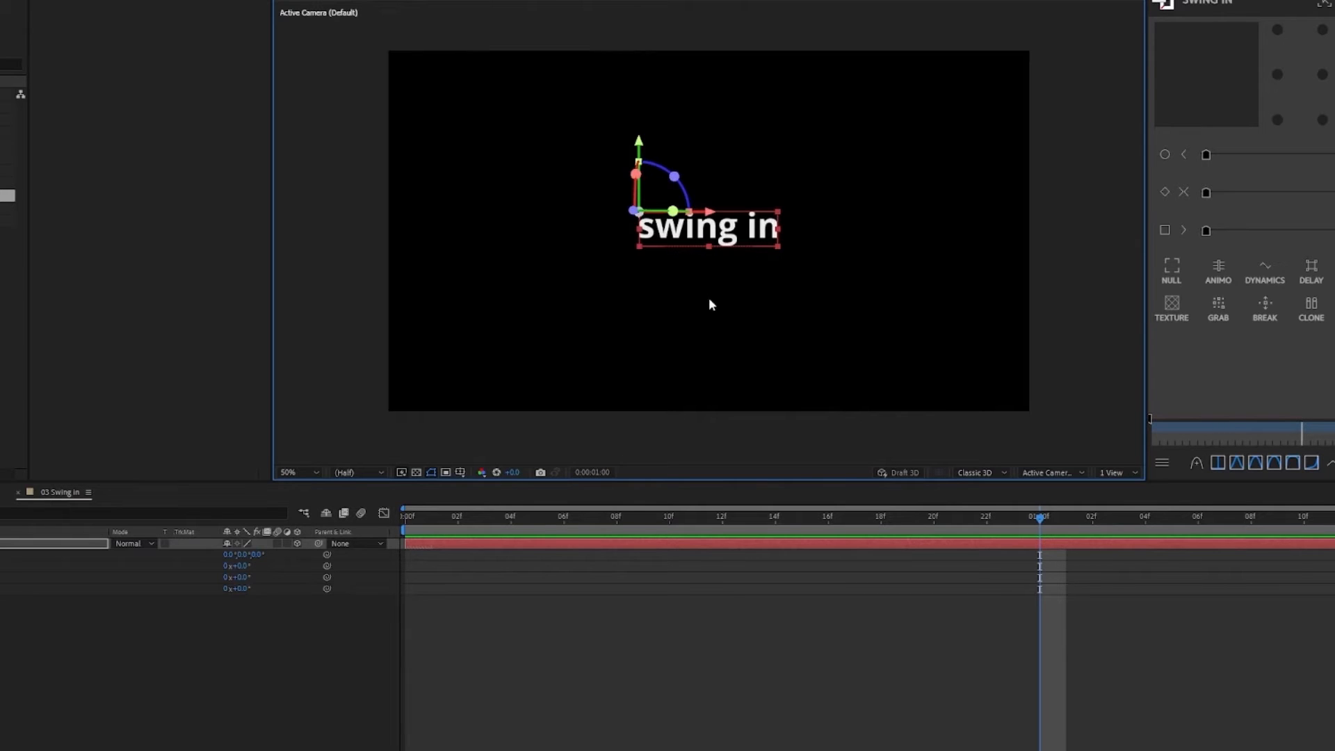
Add an X Rotation keyframe of 90° at the first frame of the swing in layer.
left_click_drag(576, 513, 335, 530)
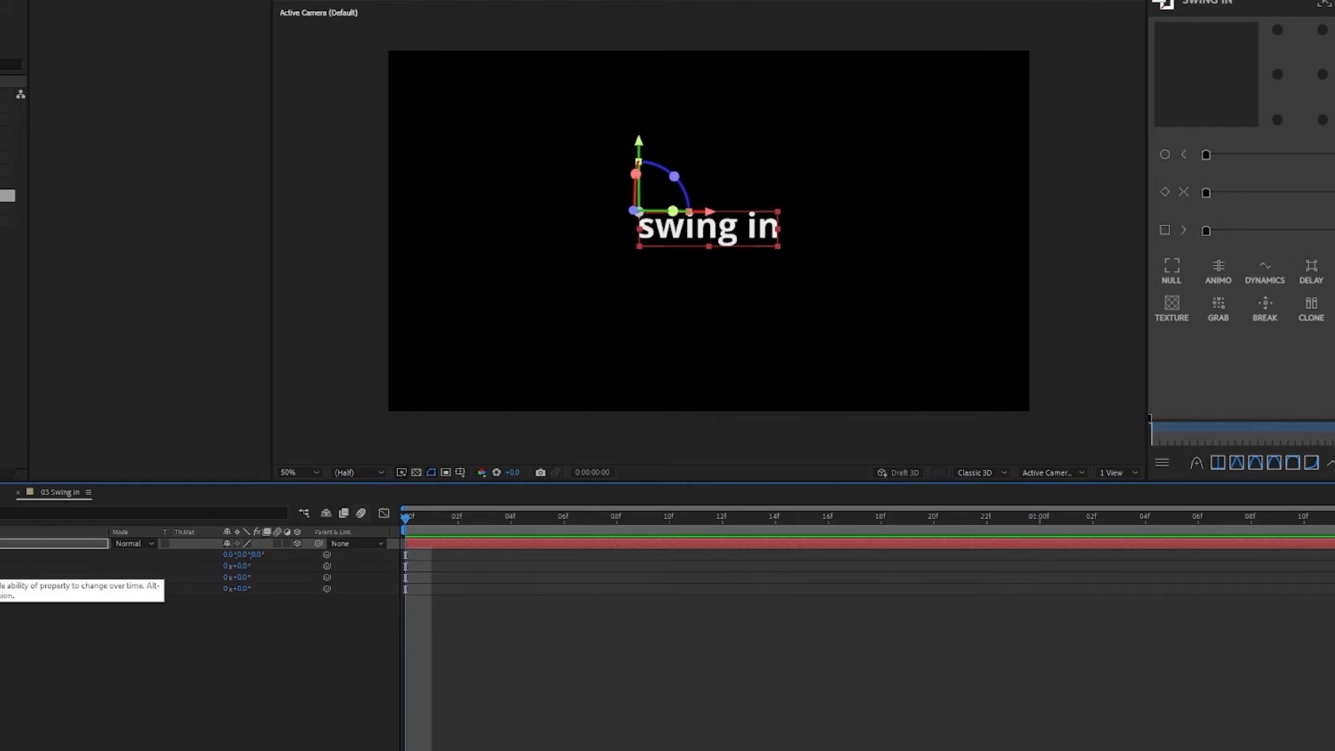
left_click(1, 566)
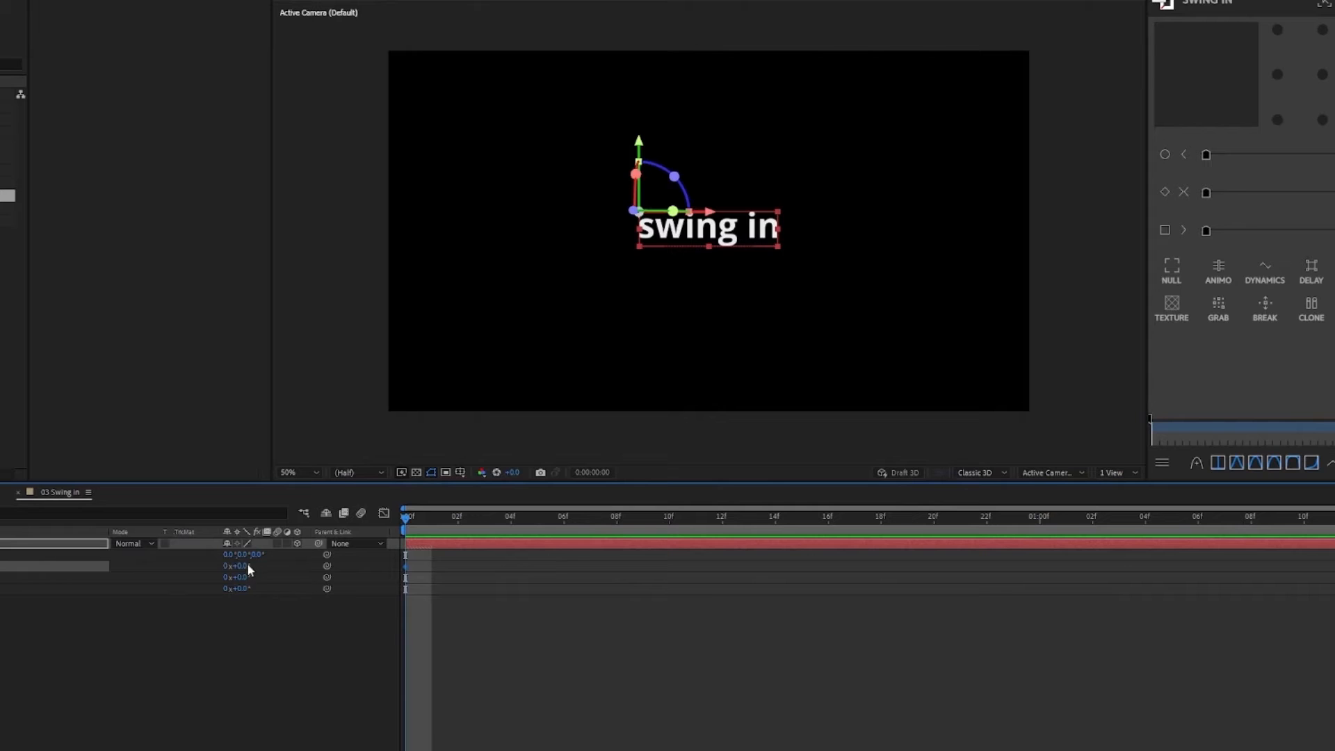
left_click_drag(247, 565, 301, 559)
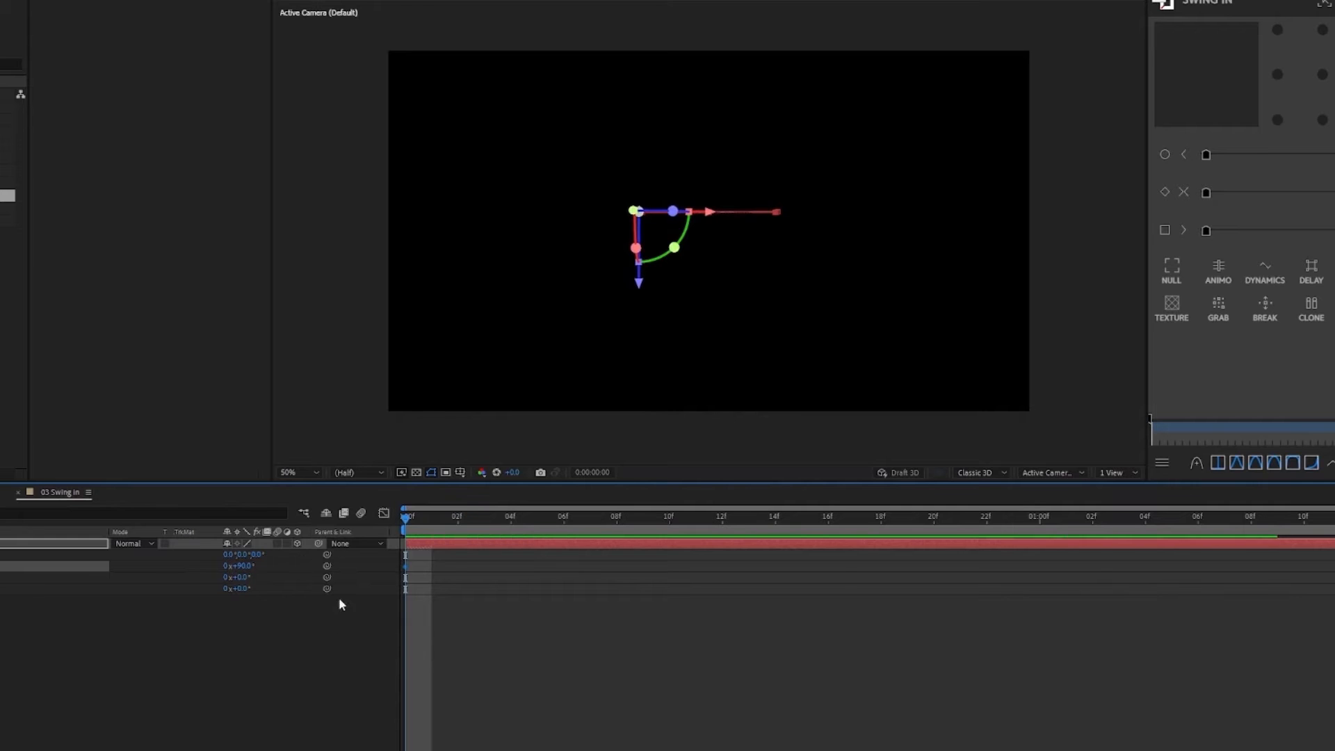
Inspect the deselected, rotated text in the opening frames and align the swing in layer's start with the first frame.
left_click(685, 127)
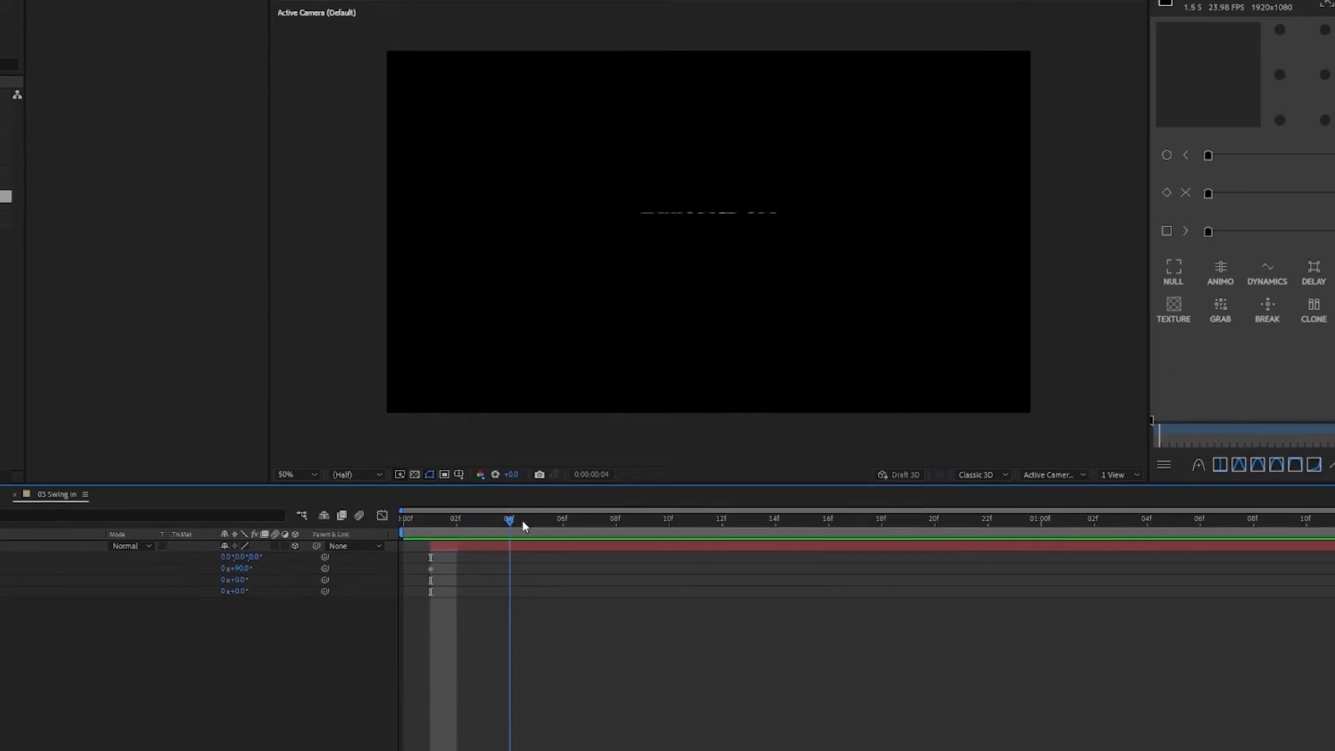
left_click_drag(522, 523, 438, 527)
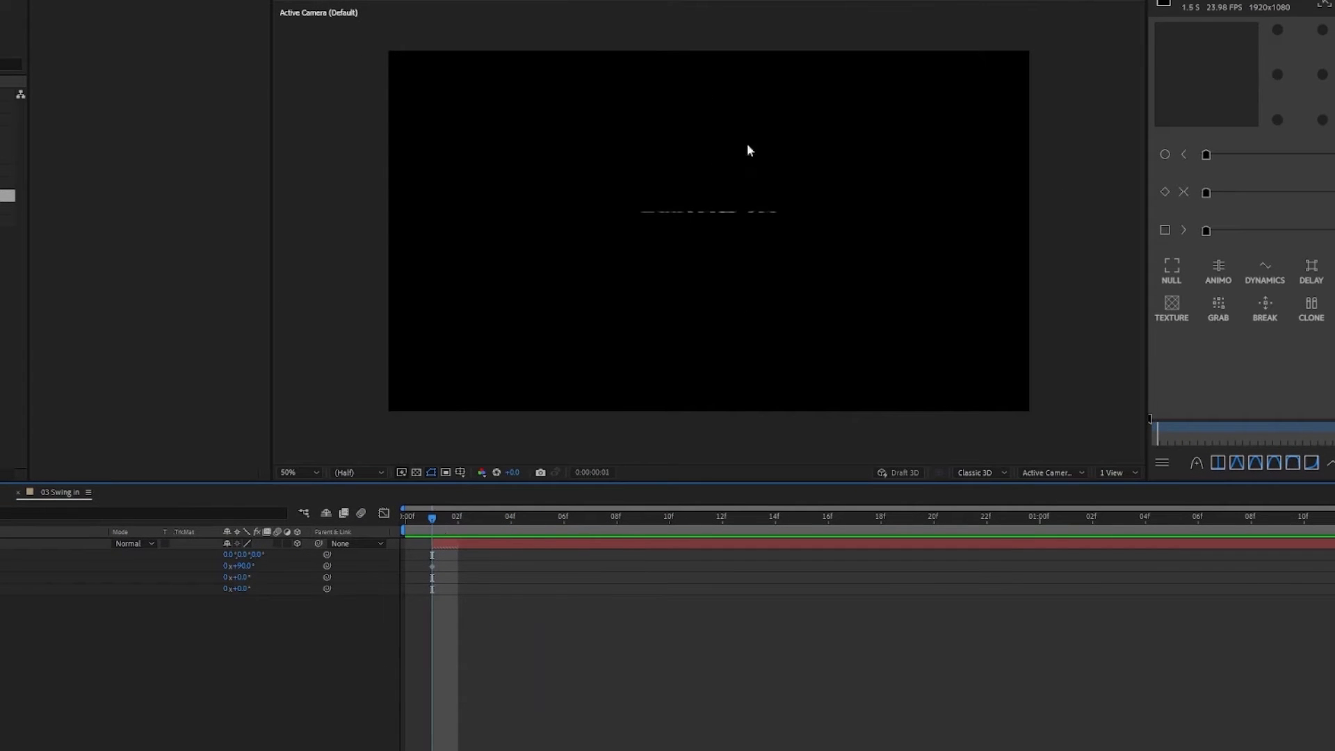
left_click(450, 547)
left_click_drag(432, 521, 379, 523)
left_click(220, 632)
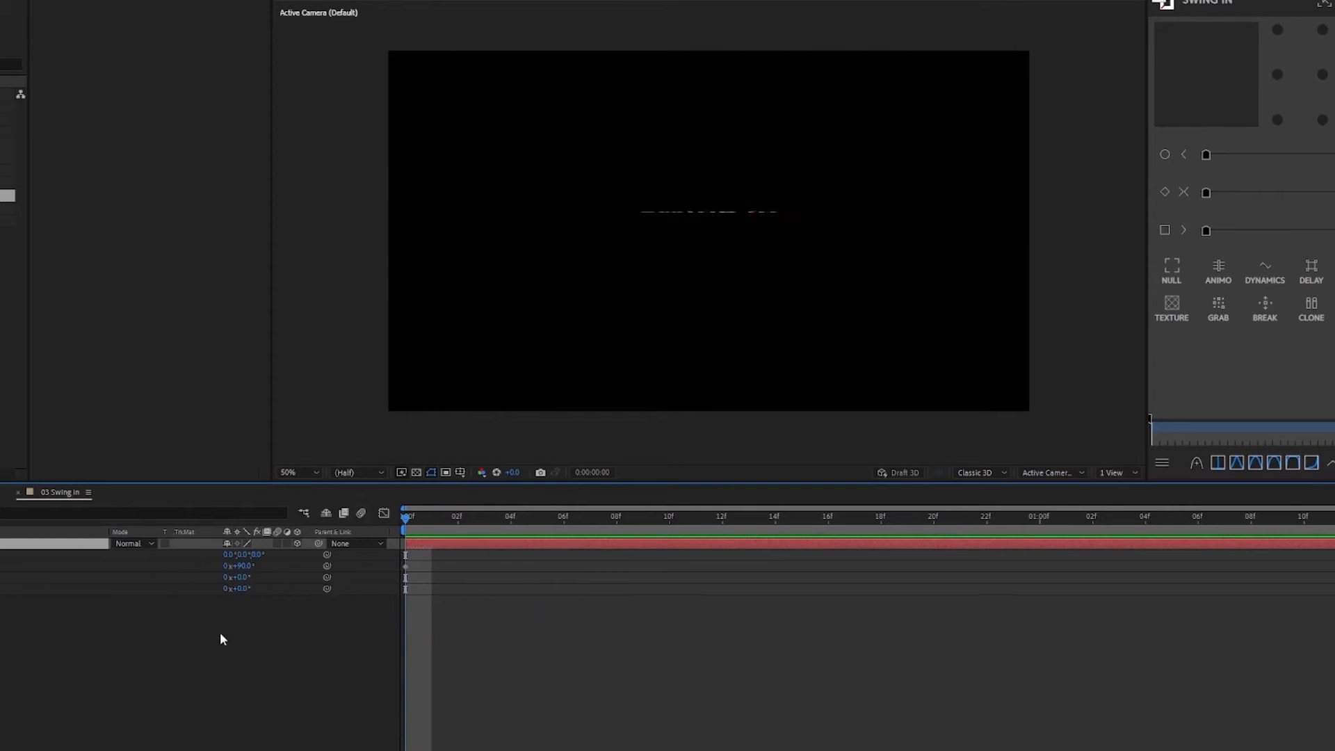
Set the swing in layer's X Rotation at the first frame to 91° to hide the text edge.
left_click(241, 567)
left_click_drag(242, 567, 240, 566)
left_click(237, 668)
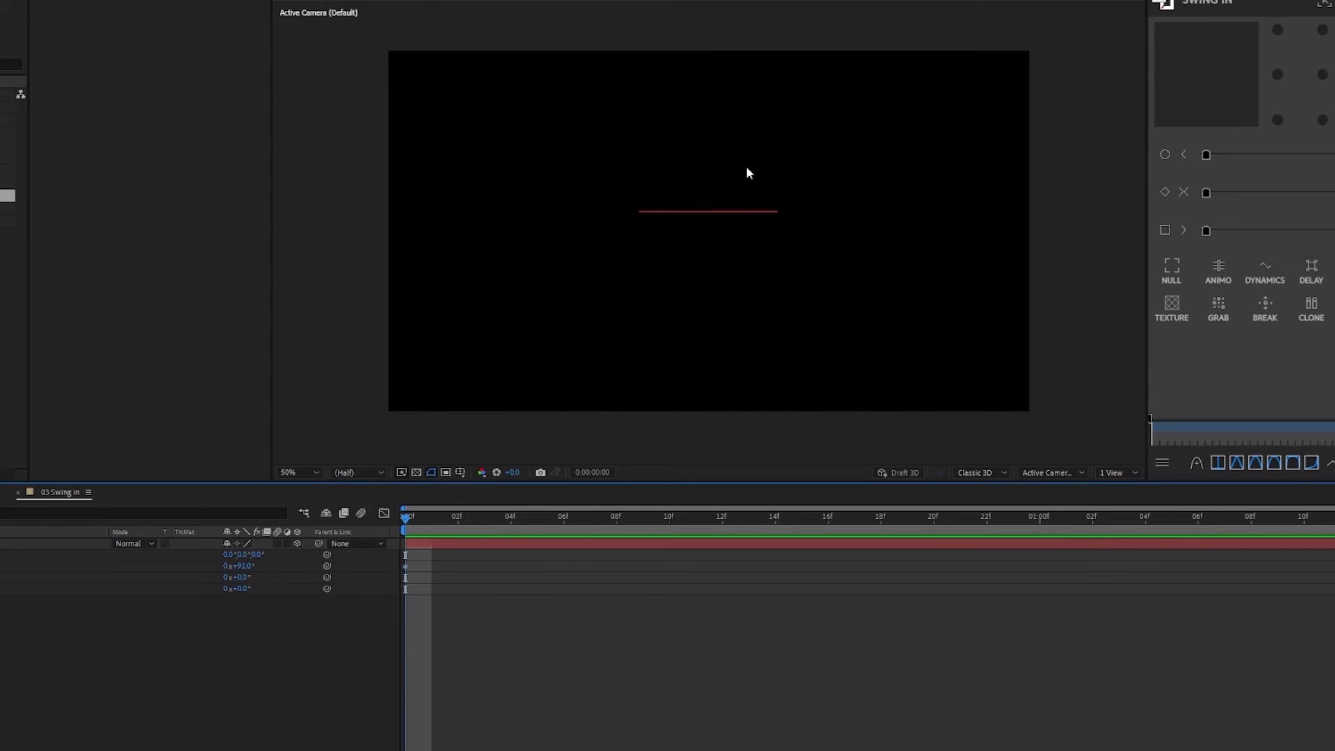
Try raising the rotated swing in text to the frame's upper edge and adjusting its X Rotation there.
left_click(8, 544)
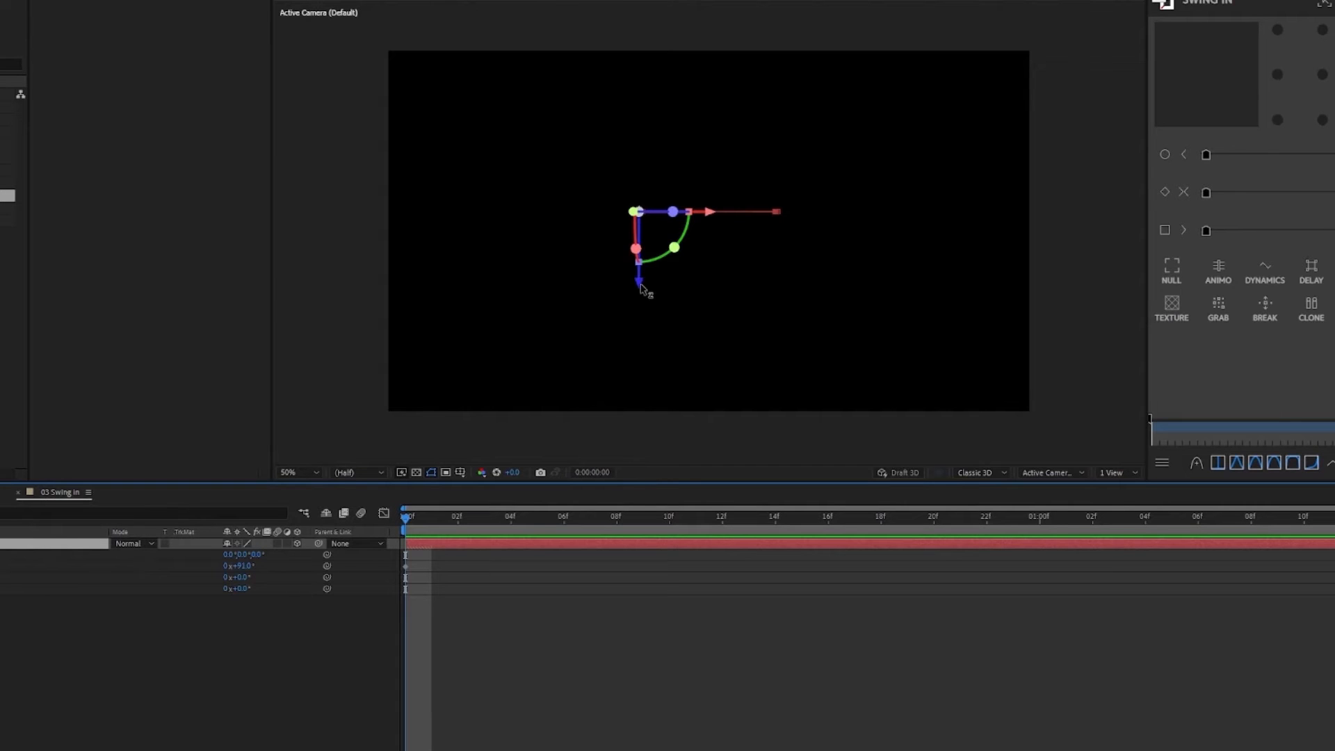
left_click_drag(641, 288, 645, 140)
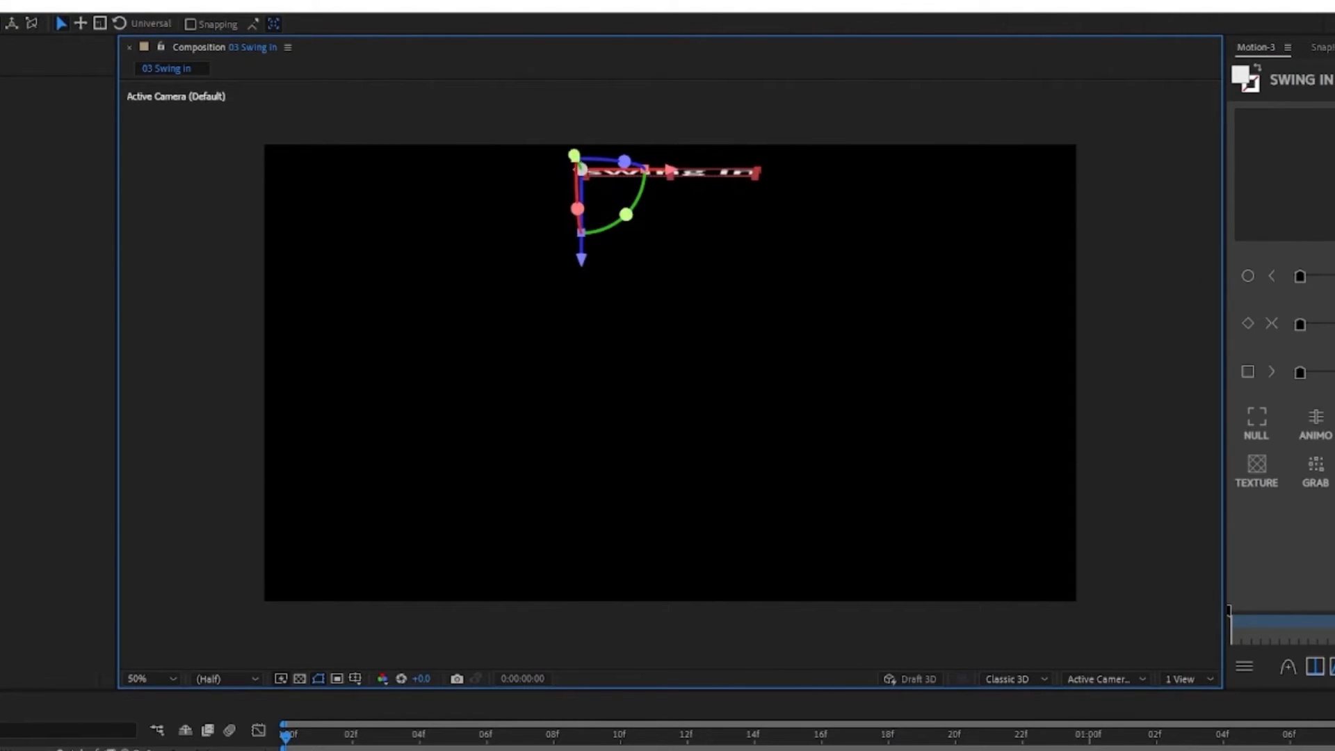
key("r")
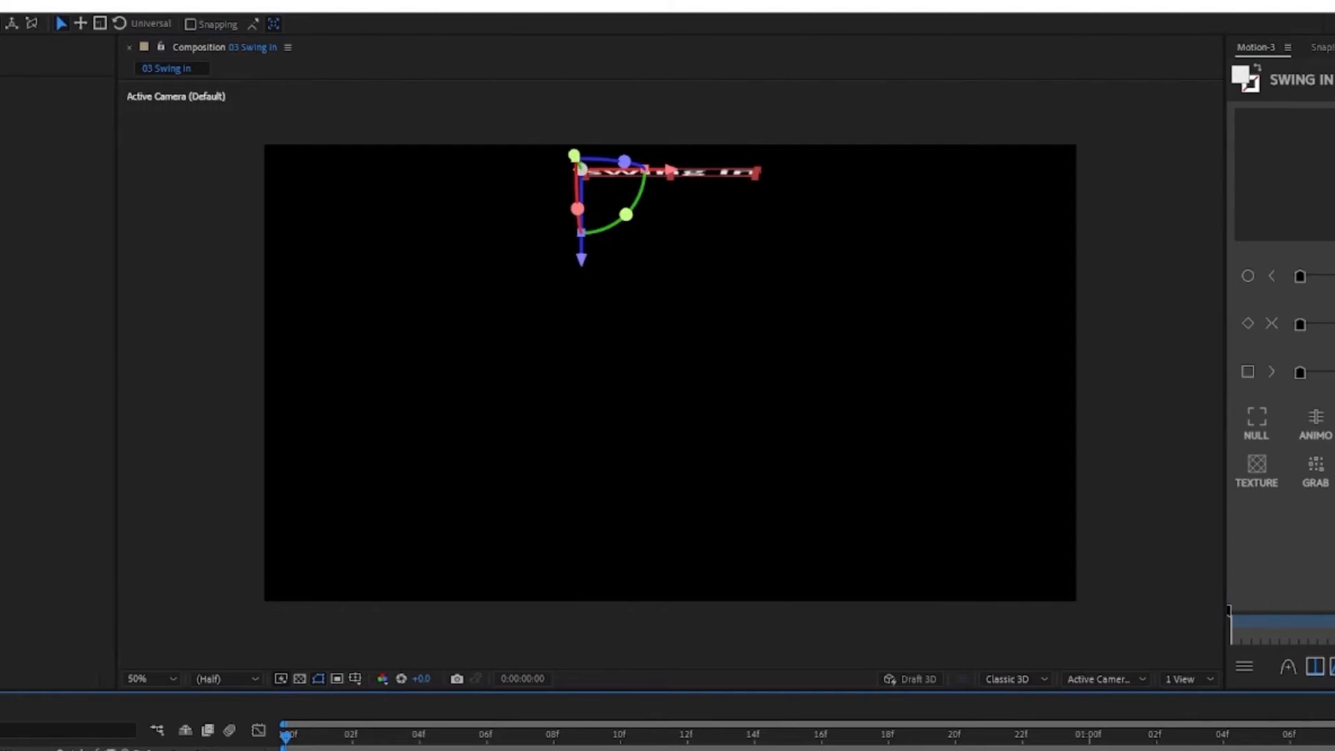
left_click_drag(70, 750, 80, 749)
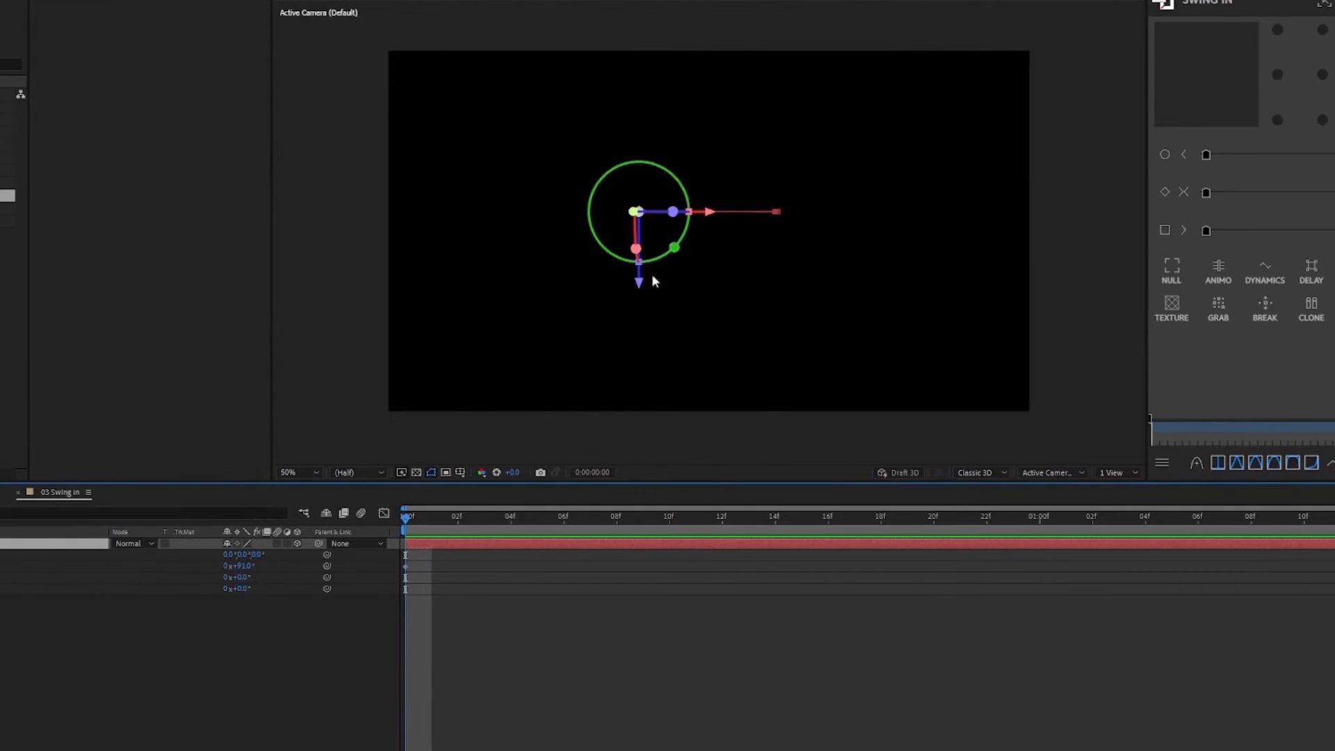
Set the swing in layer's X Rotation to 0° at frame 12 and deselect the layer.
left_click_drag(436, 523, 721, 528)
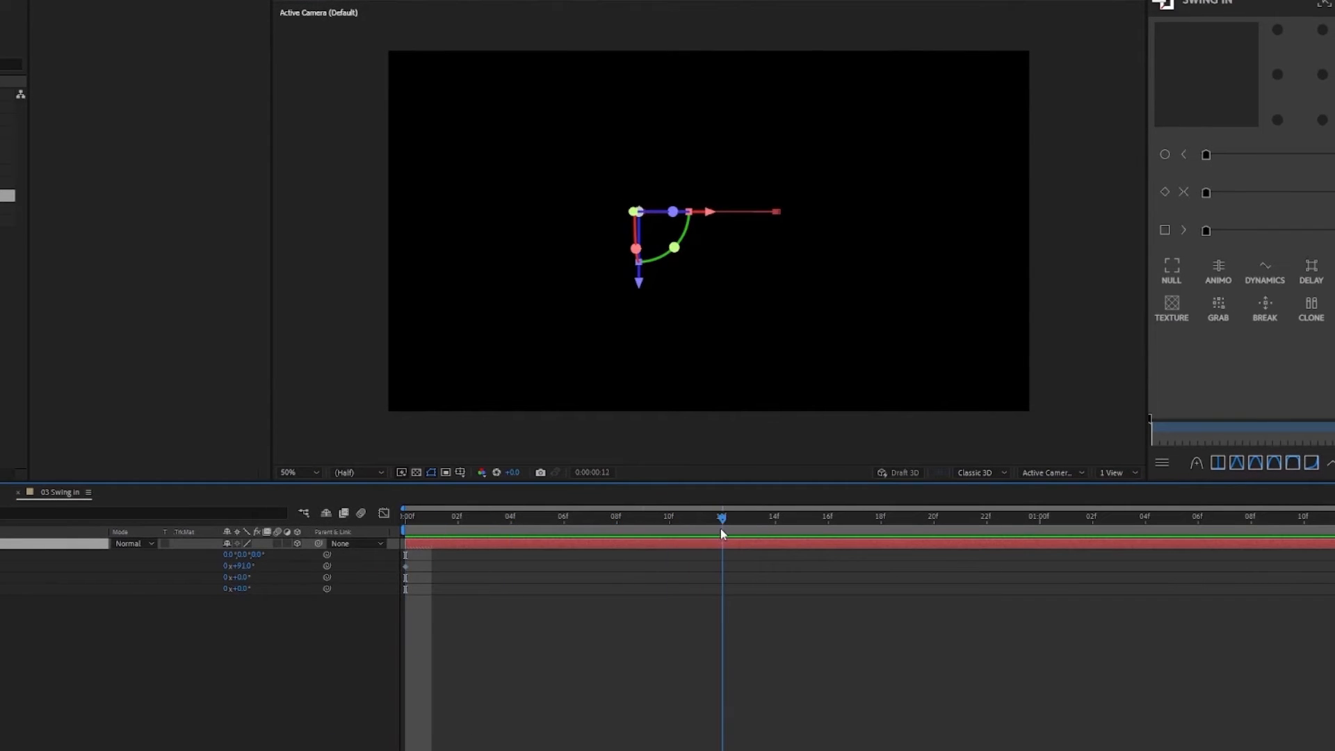
left_click(248, 566)
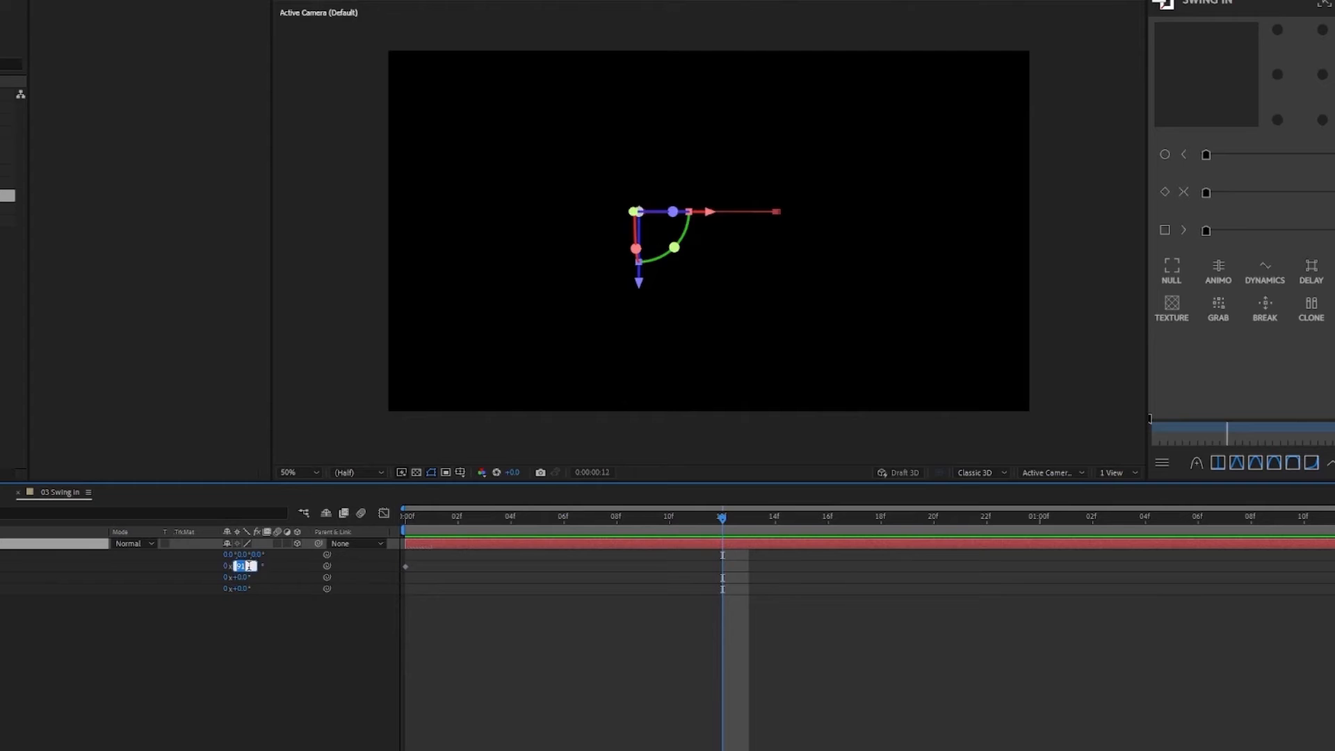
type("0")
key("Return")
left_click(409, 621)
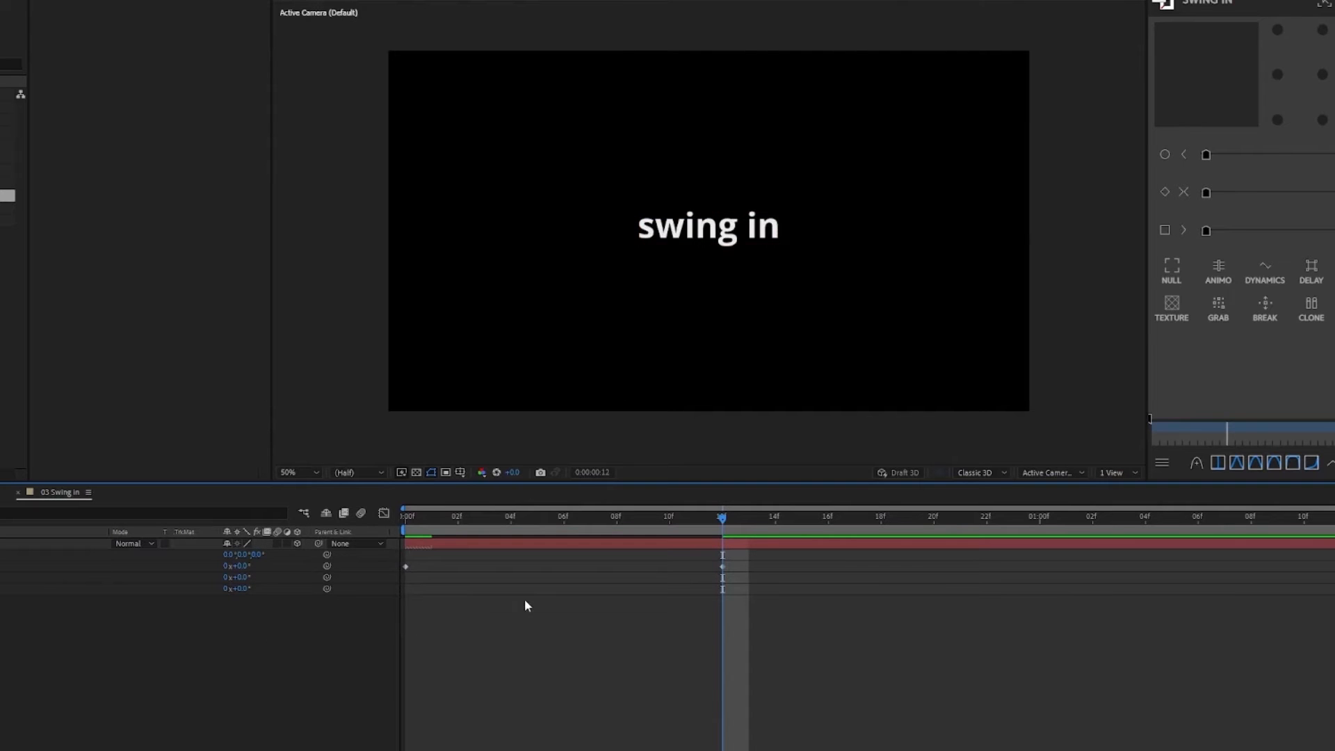
Preview the swing from the first frame and apply Easy Ease to both X Rotation keyframes.
left_click_drag(578, 523, 368, 517)
key("space")
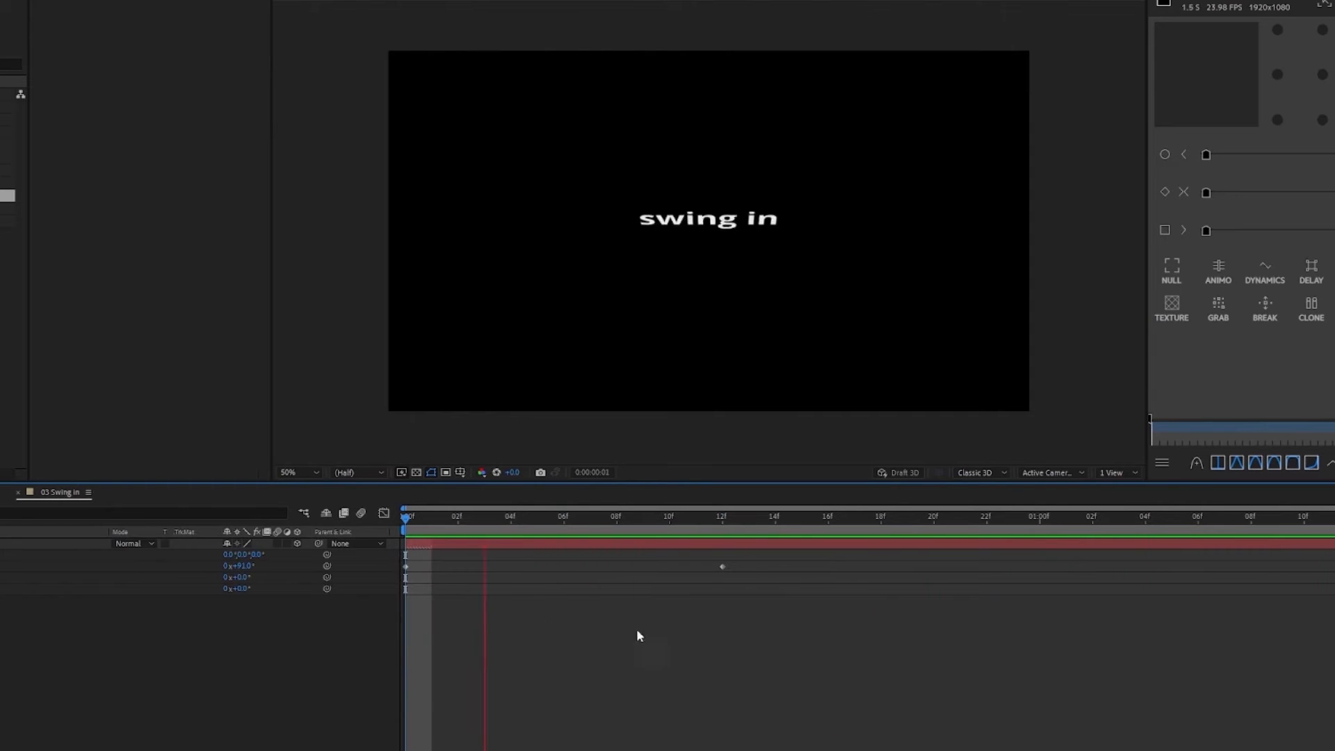
key("space")
left_click_drag(782, 624, 403, 548)
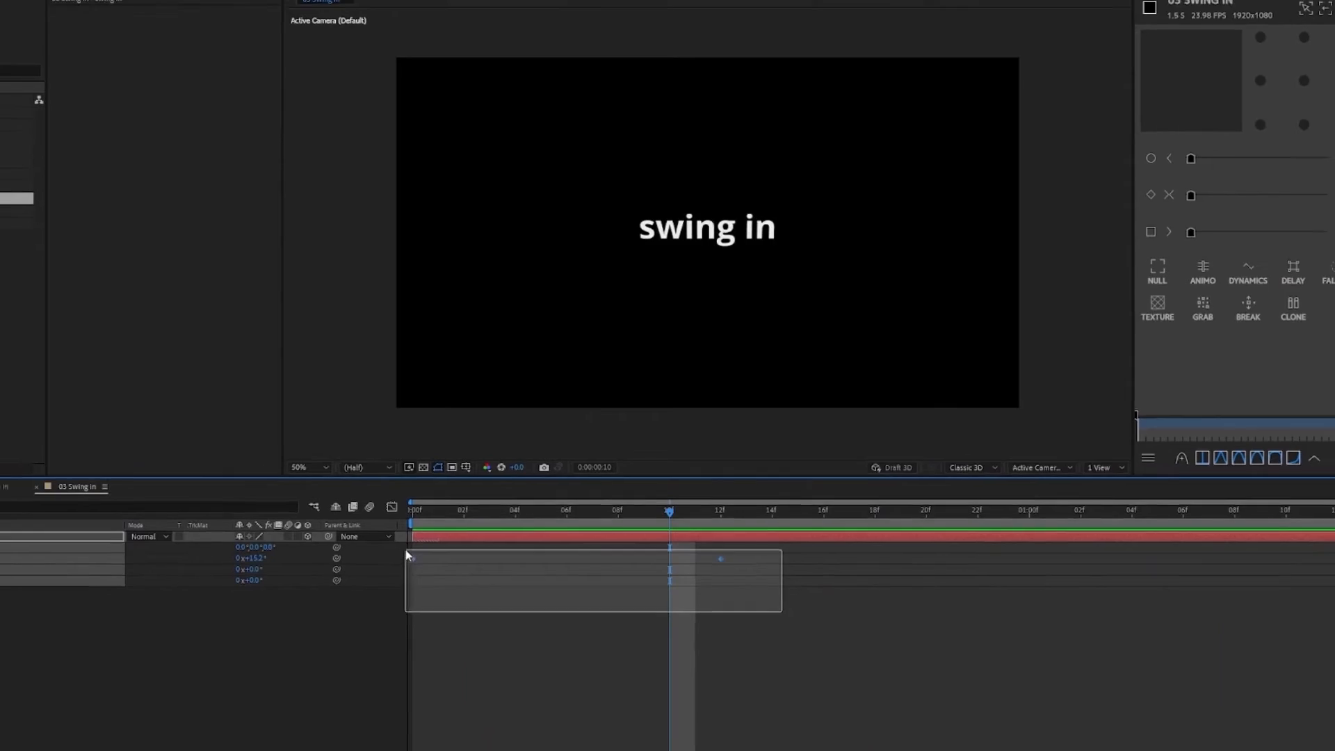
key("F9")
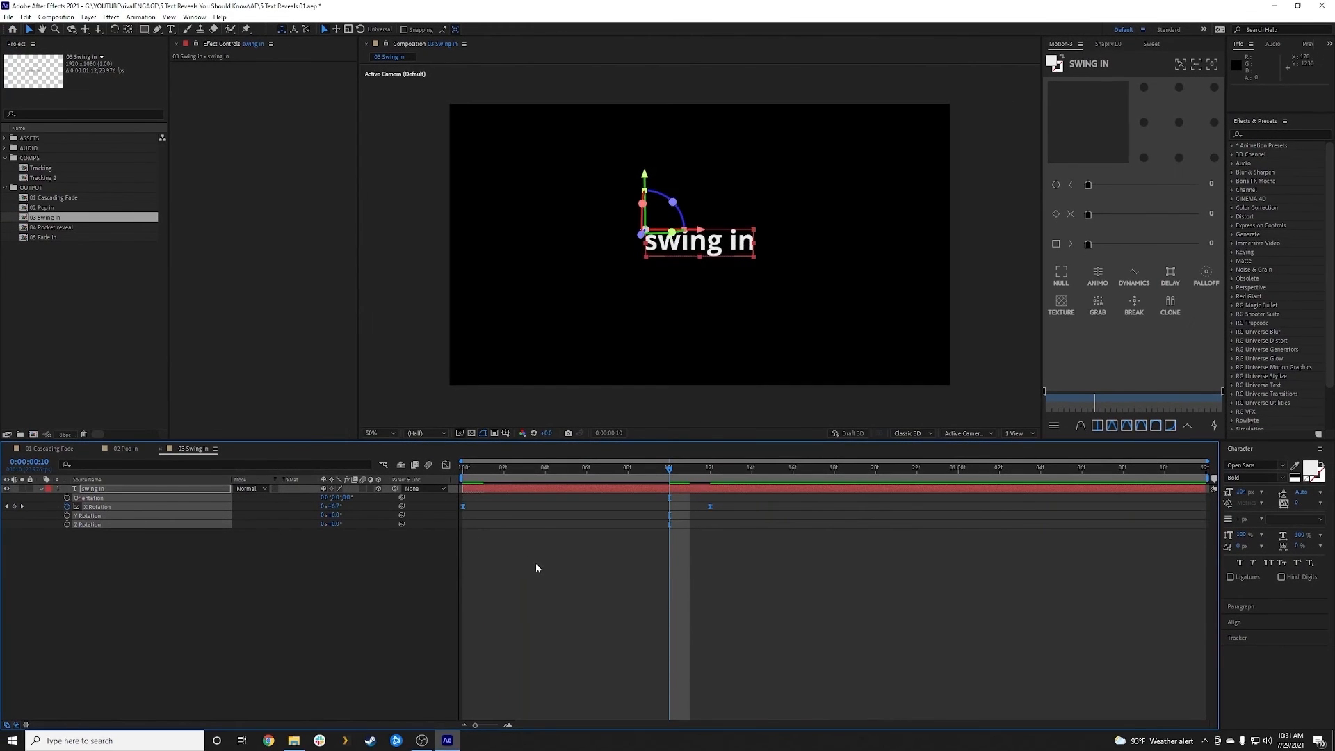
Reshape the X Rotation value curve with a longer ease out of the first keyframe and a steep arrival at frame 12, and preview it.
left_click(446, 465)
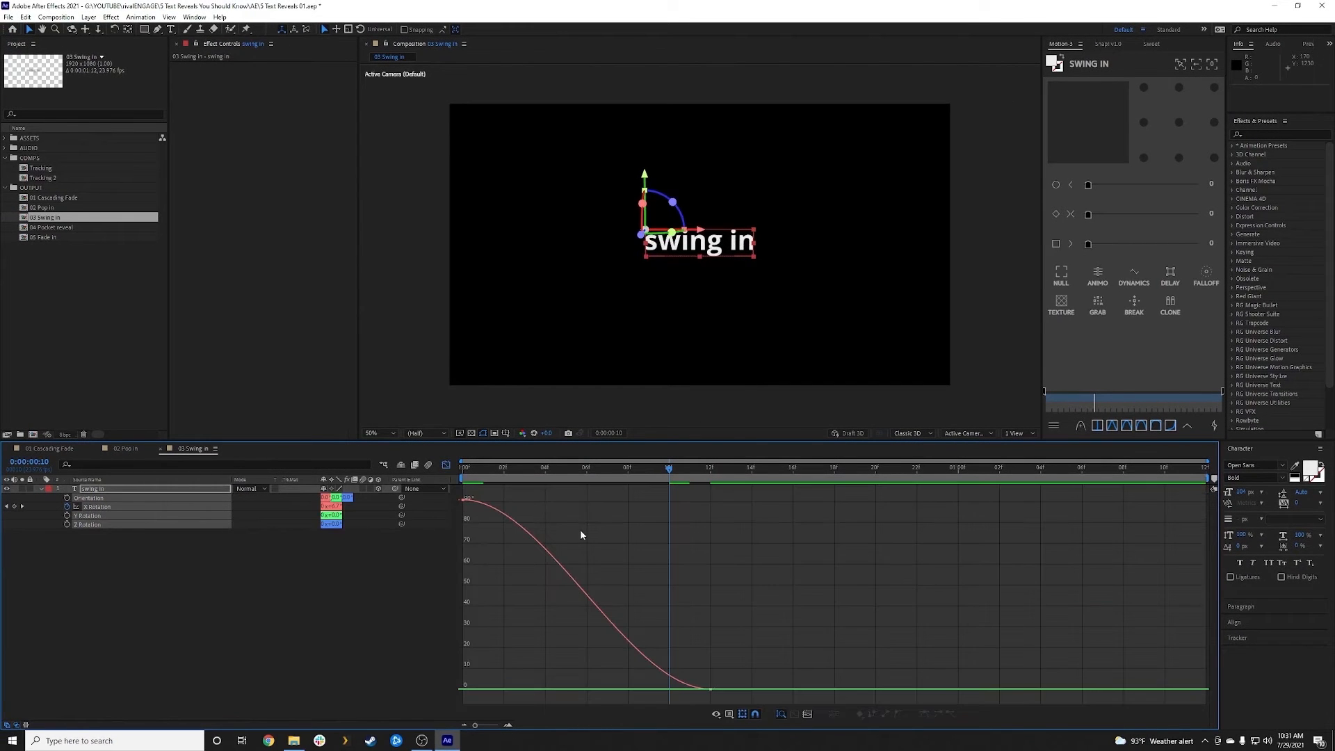
left_click(172, 537)
left_click(118, 506)
left_click(218, 508)
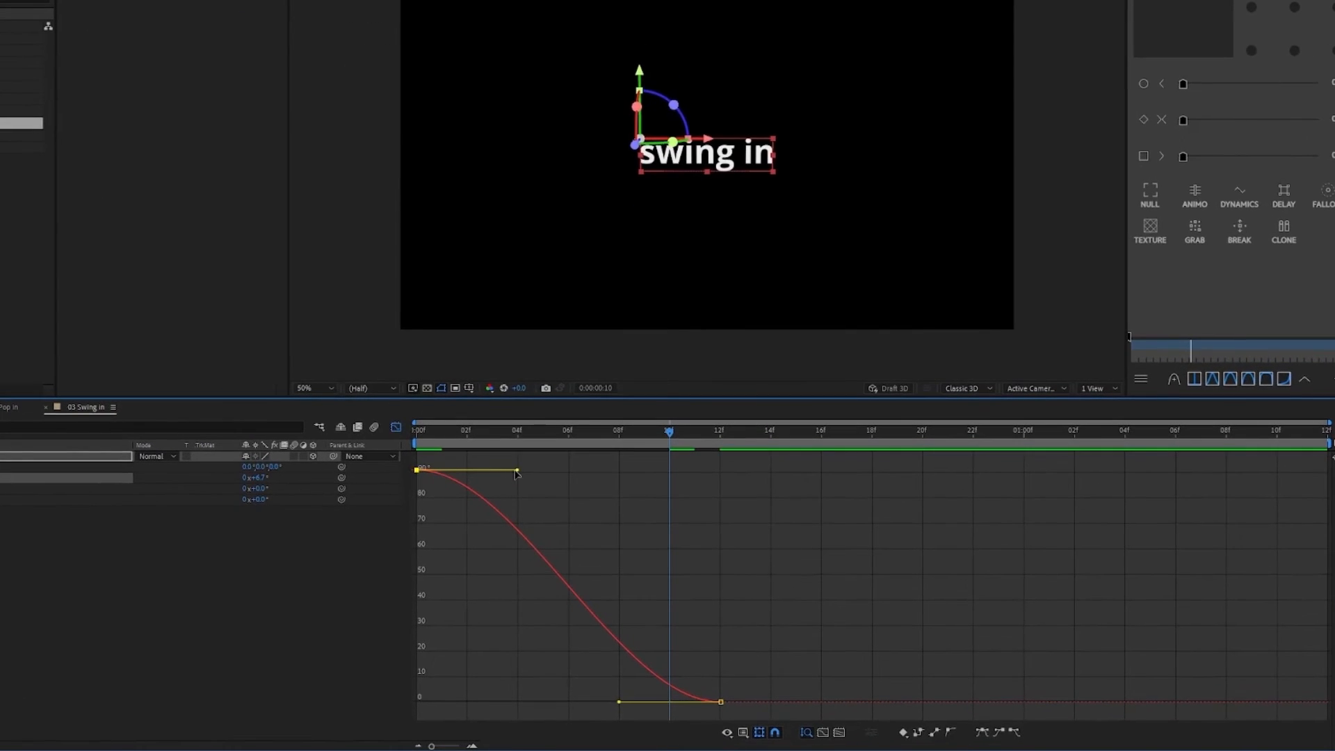
left_click_drag(516, 472, 599, 470)
left_click_drag(488, 436, 400, 427)
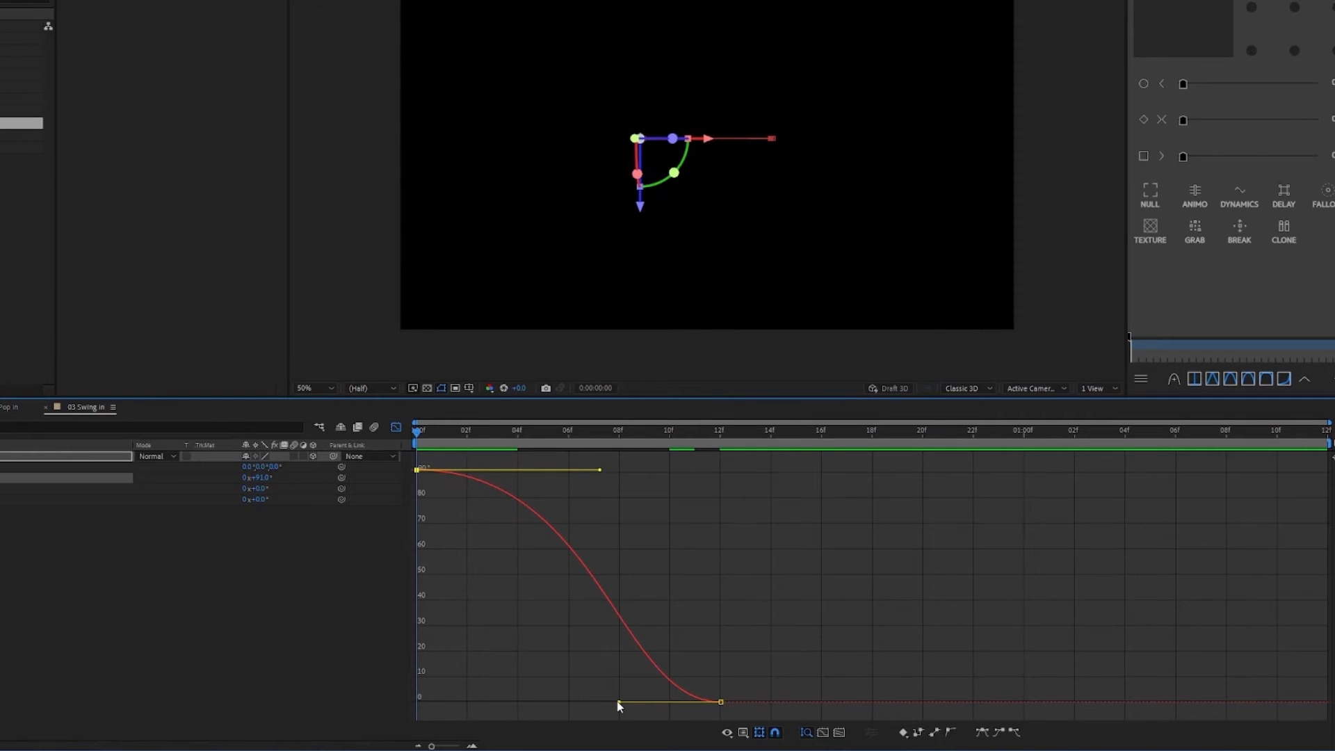
left_click_drag(620, 705, 780, 611)
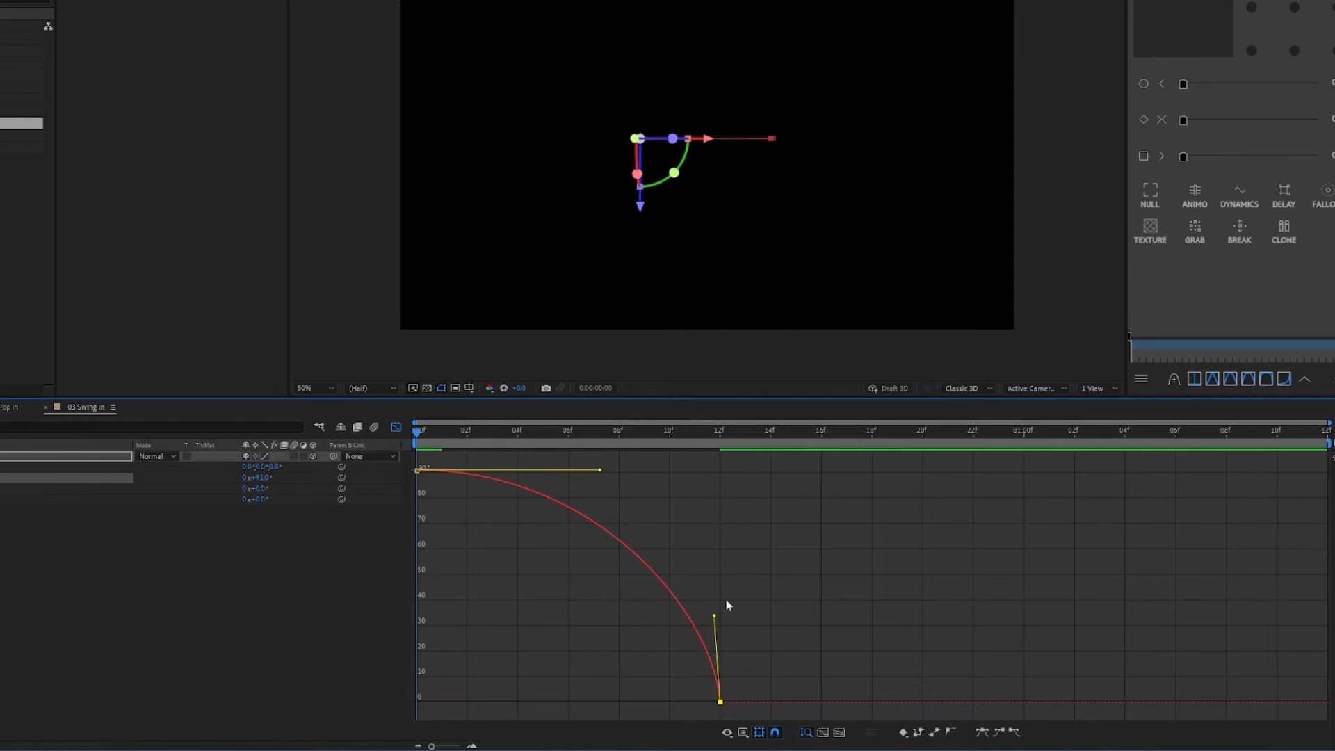
key("space")
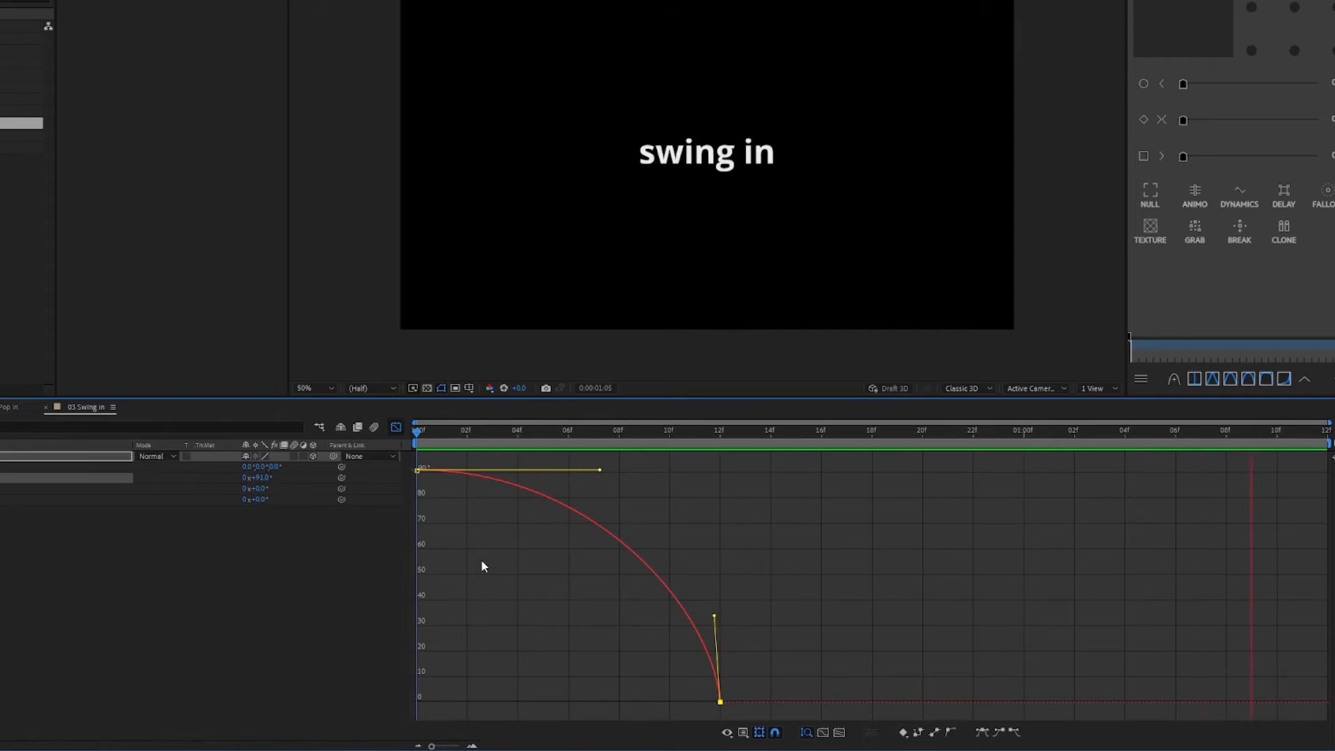
key("space")
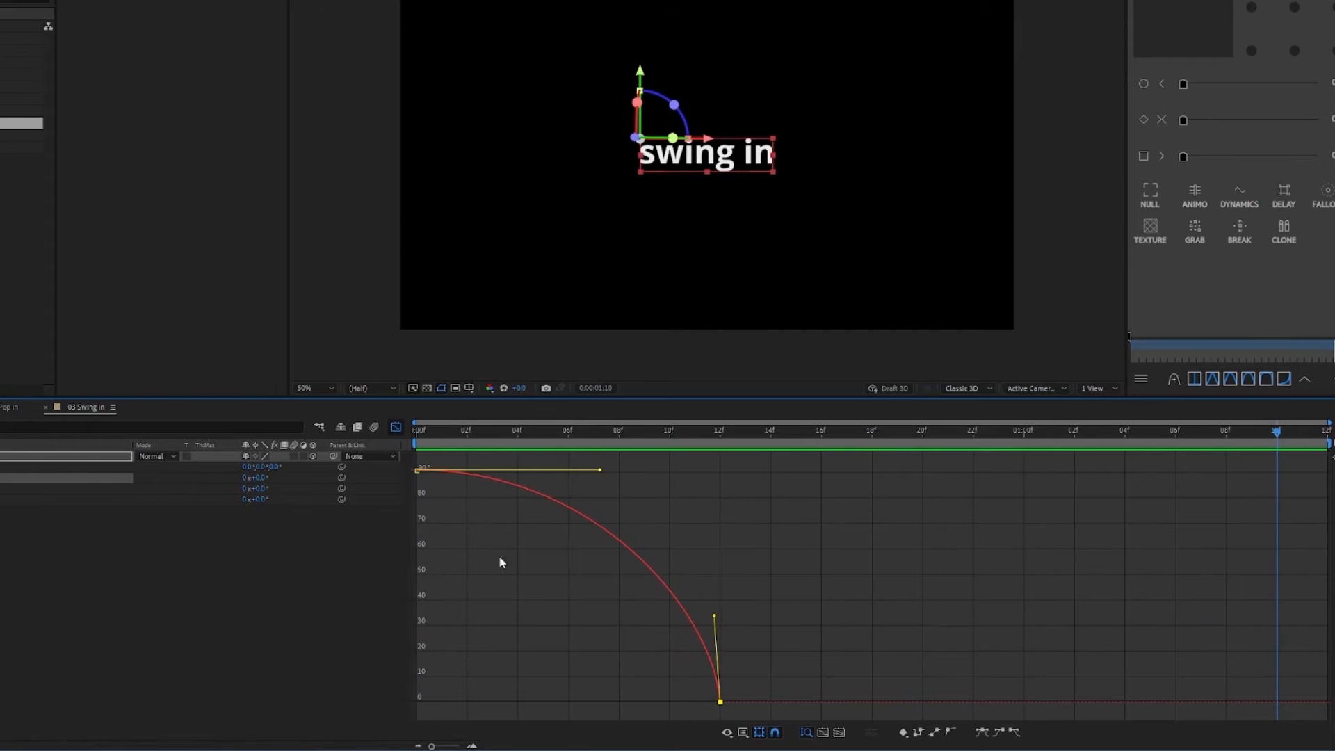
Add a 0° X Rotation keyframe at frame 16, set the frame 12 keyframe to -20°, and preview the overshoot.
left_click(395, 427)
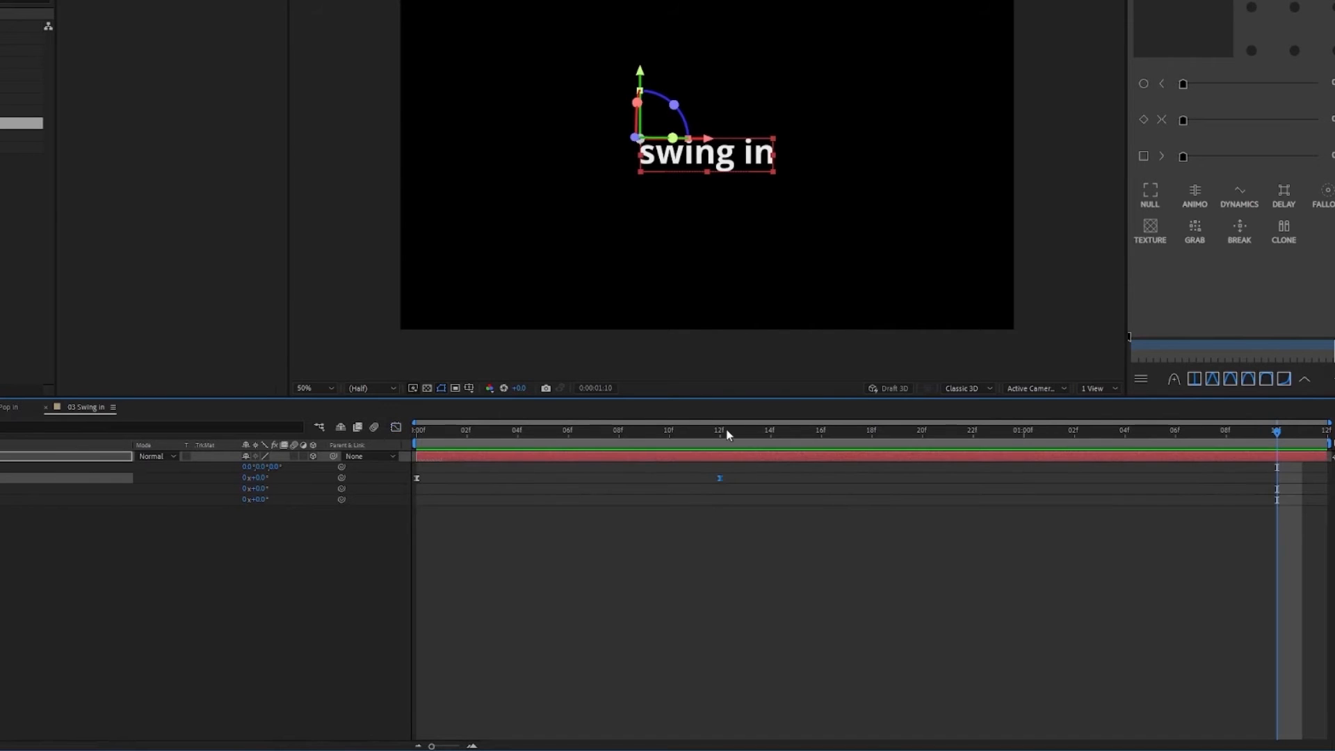
left_click_drag(770, 431, 819, 435)
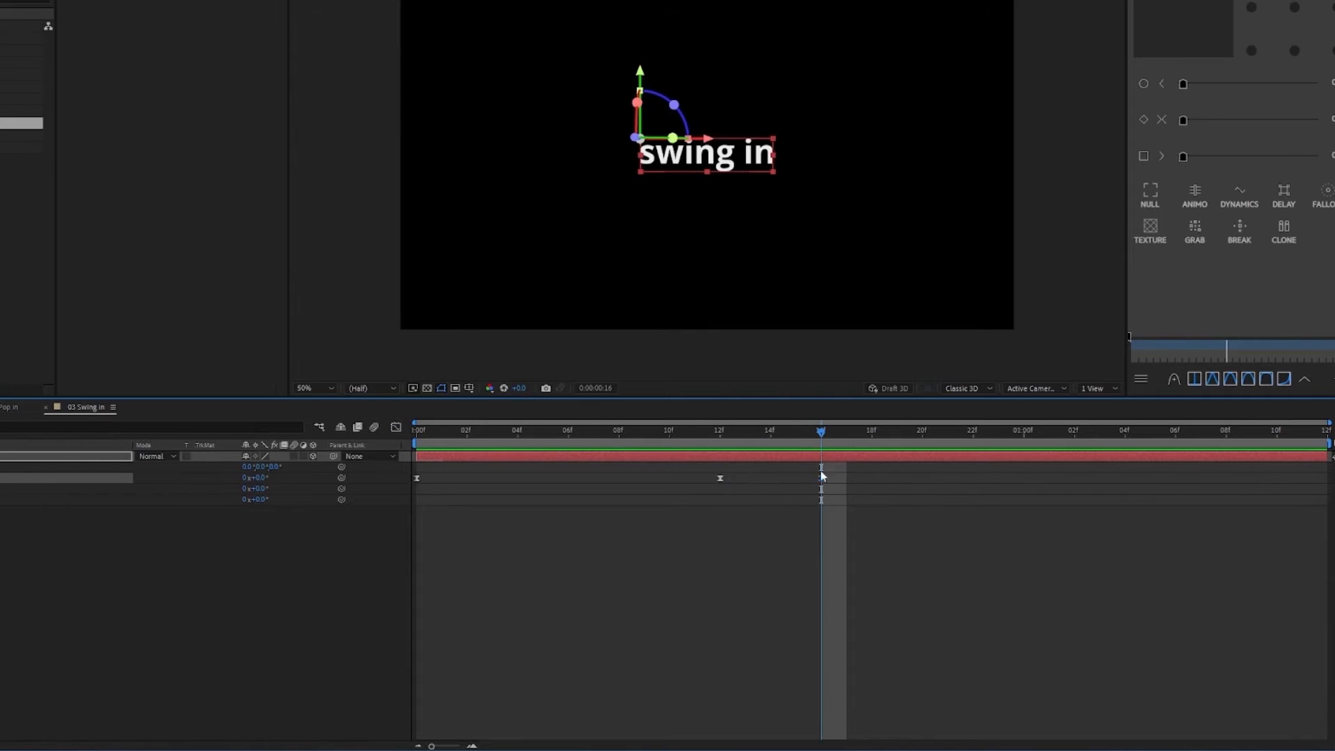
left_click(723, 435)
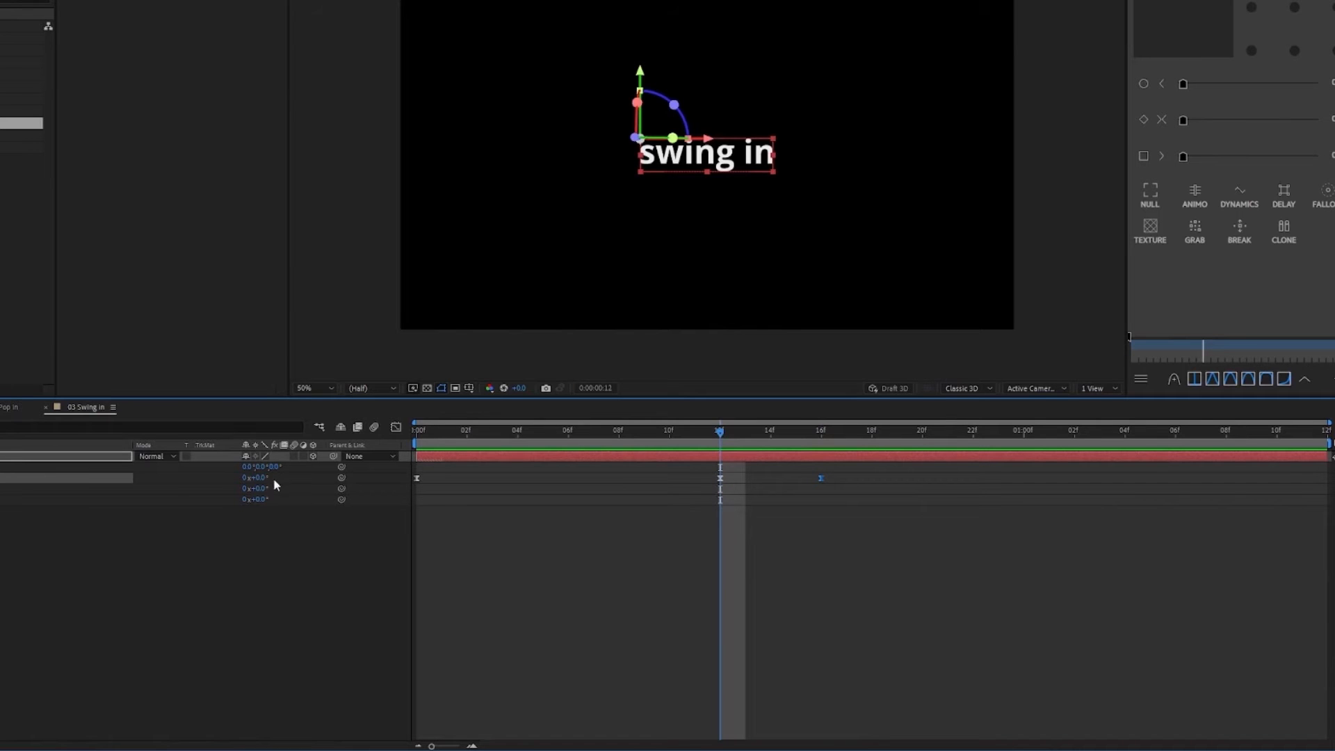
left_click_drag(258, 479, 246, 478)
left_click(510, 507)
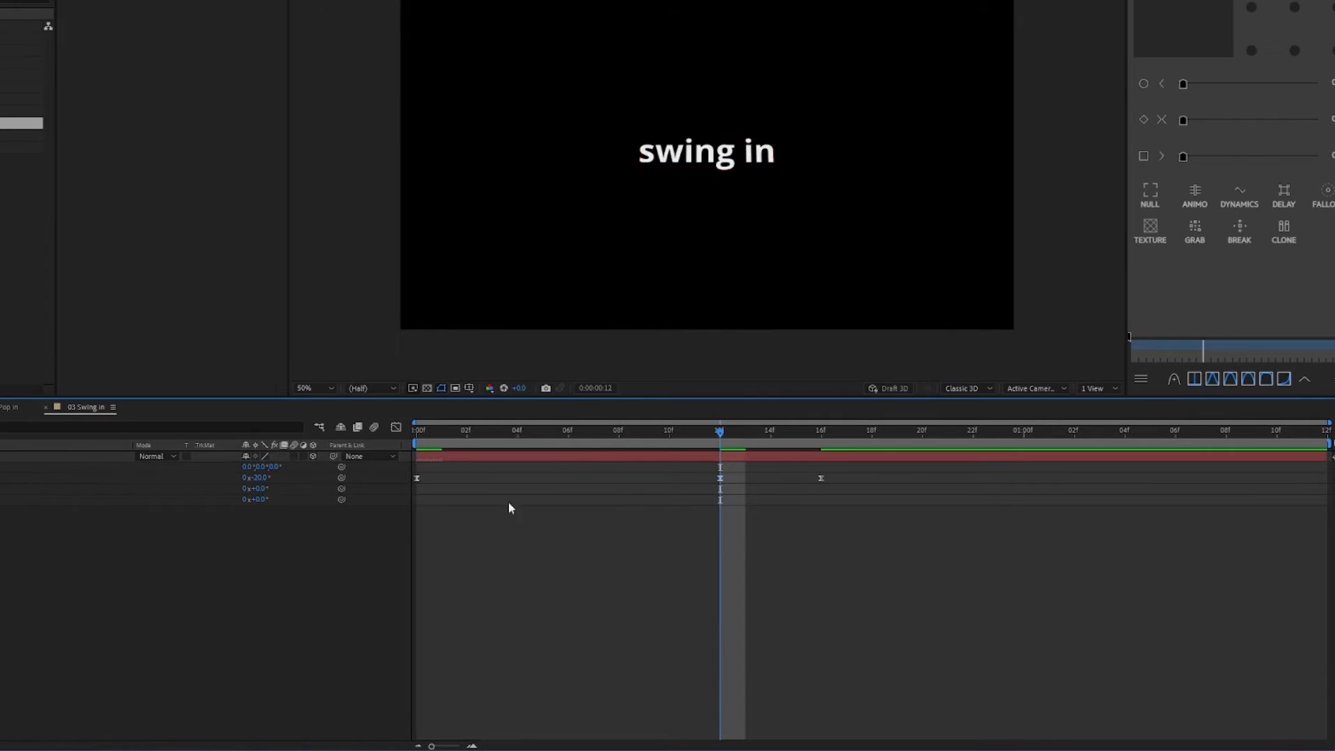
key("space")
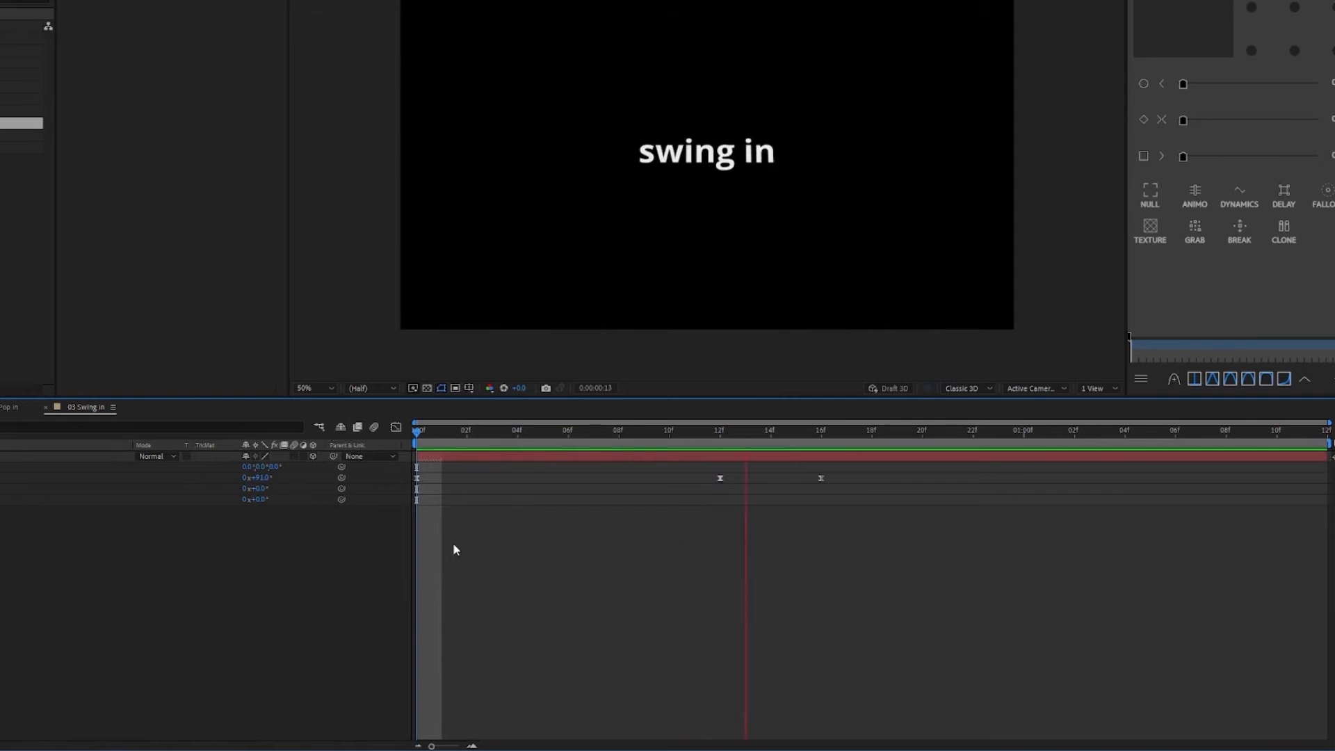
key("space")
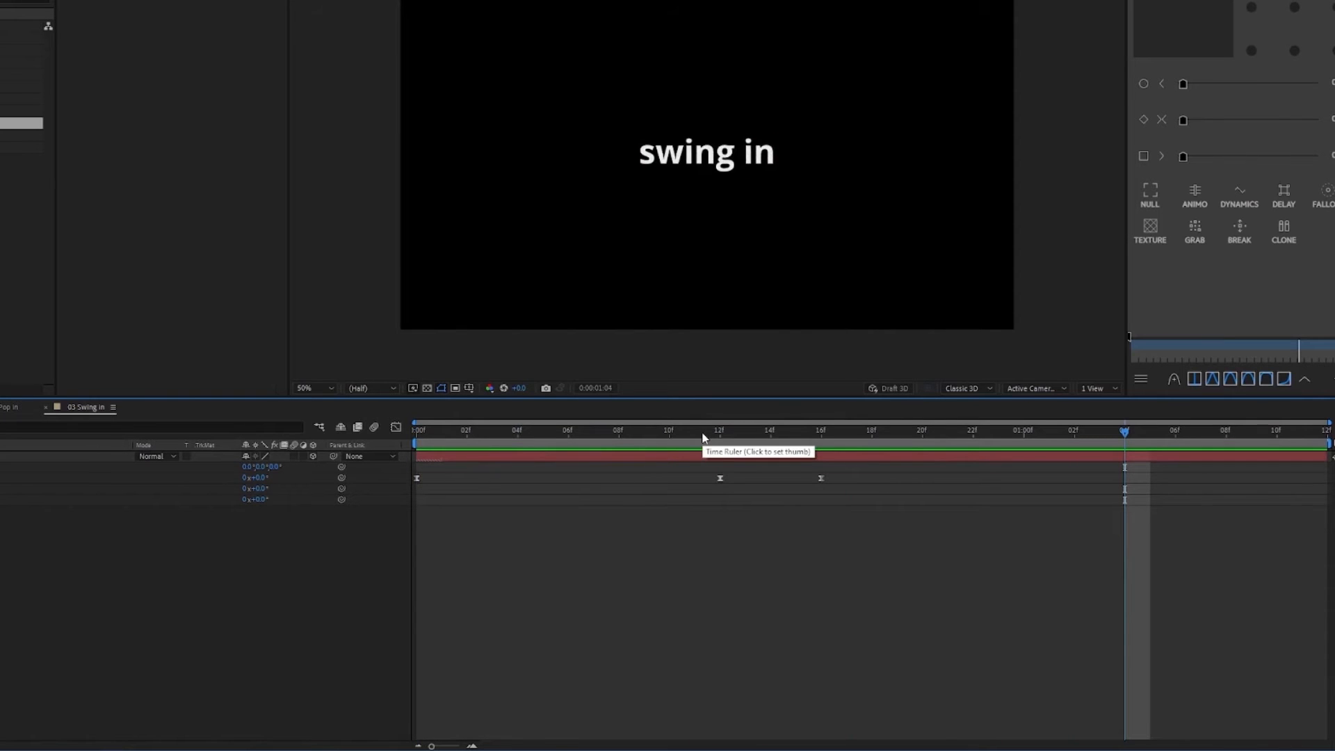
Move the final 0° X Rotation keyframe to frame 20 and add a 9° keyframe at frame 16.
left_click_drag(723, 432, 800, 501)
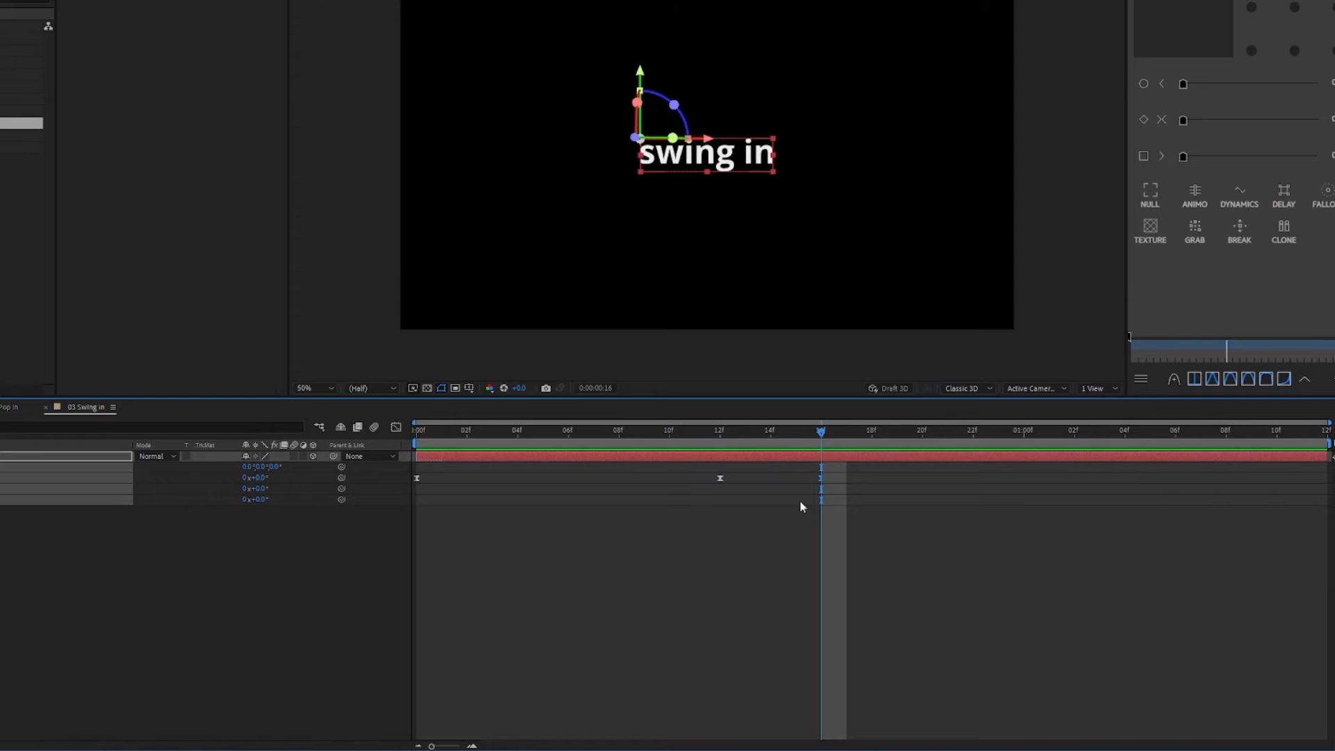
key("alt+Right")
key("alt+Right")
key("alt+Right")
key("alt+Right")
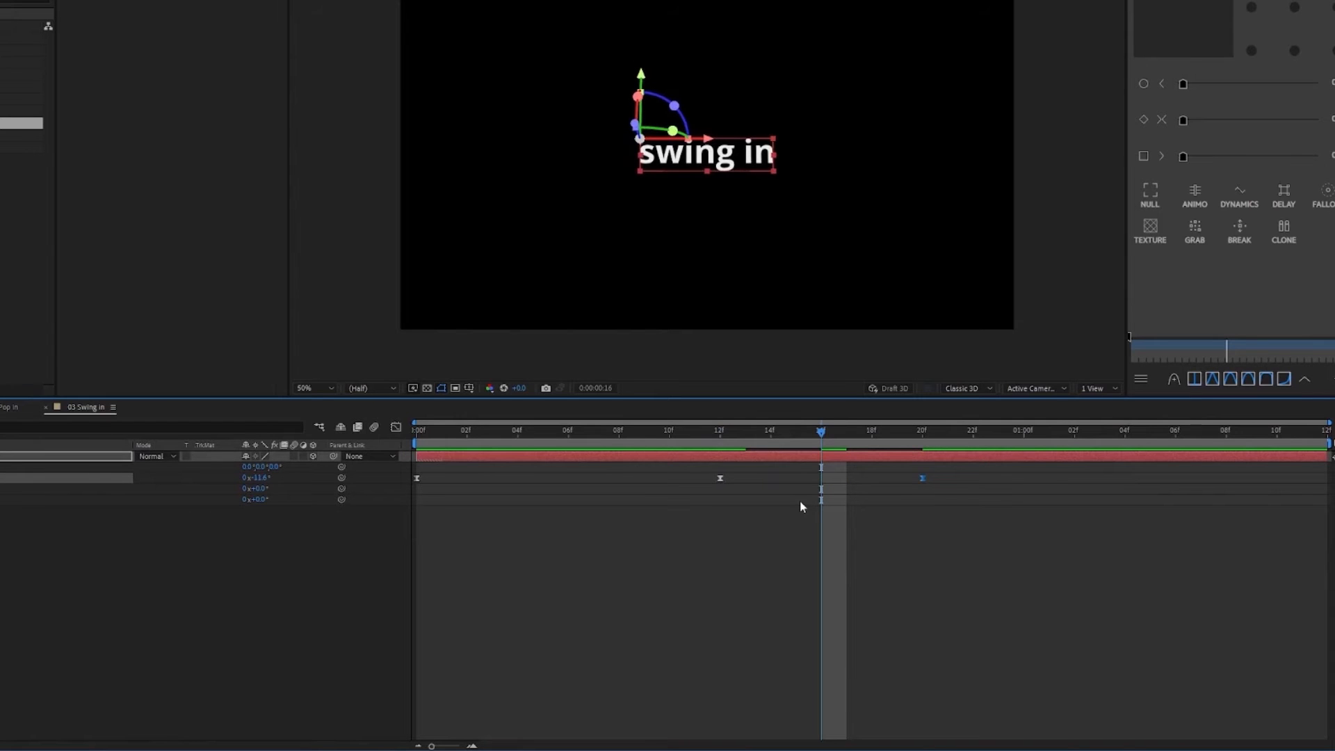
left_click_drag(901, 494, 938, 475)
key("ctrl+v")
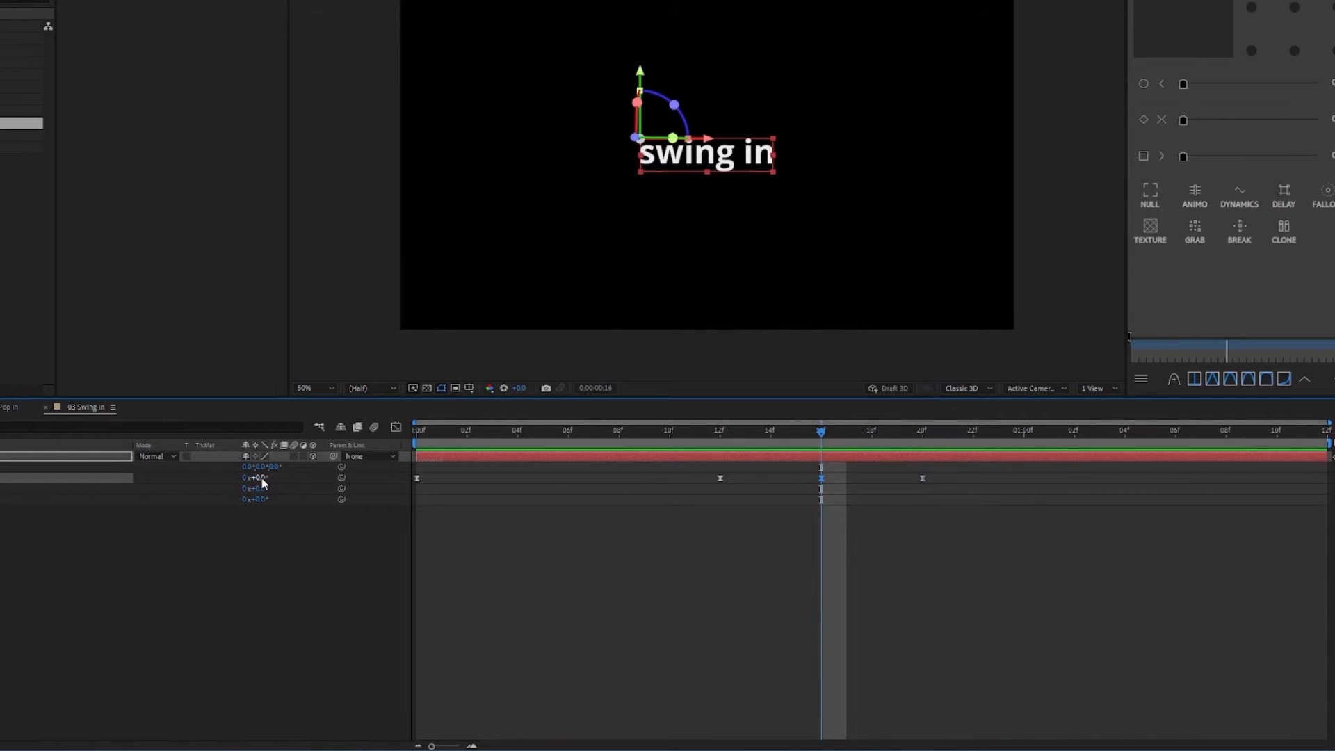
left_click_drag(259, 478, 259, 479)
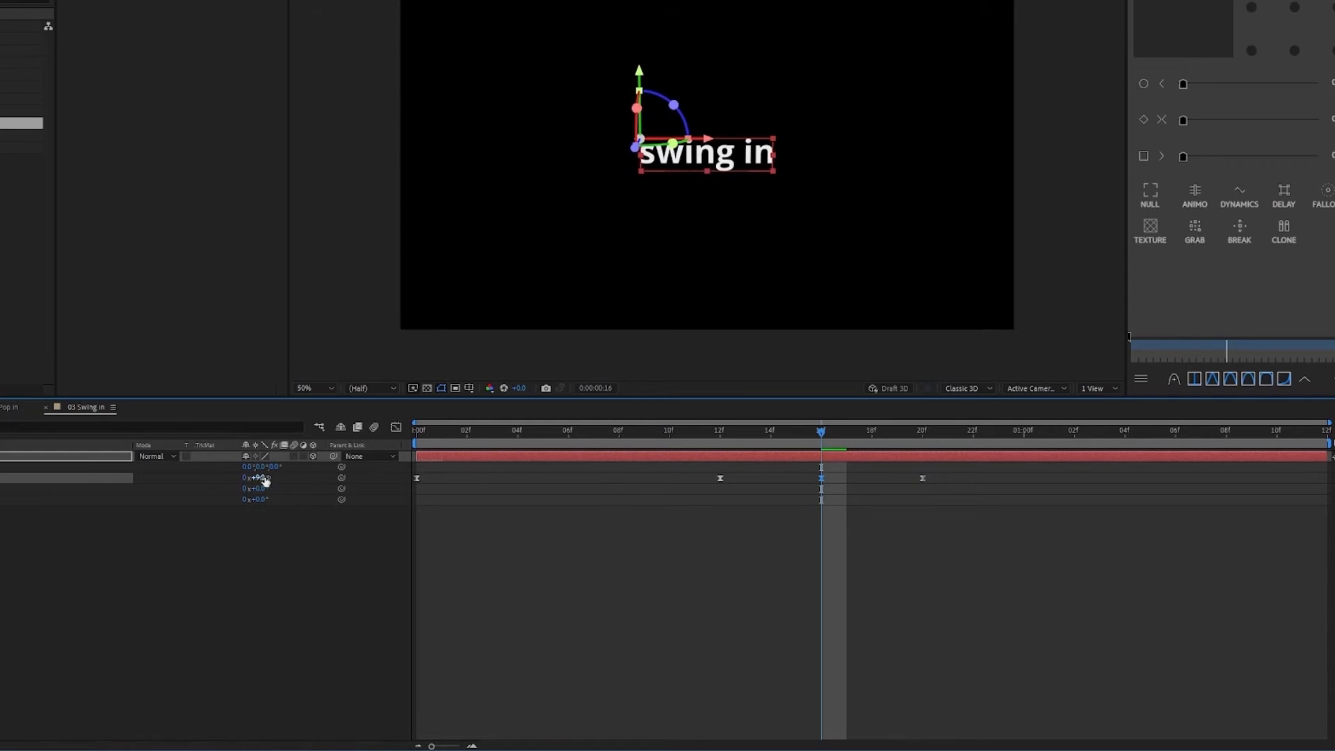
Review the text at each keyframe, move the last X Rotation keyframe to 01:00f, and preview the swing.
left_click_drag(720, 433, 358, 429)
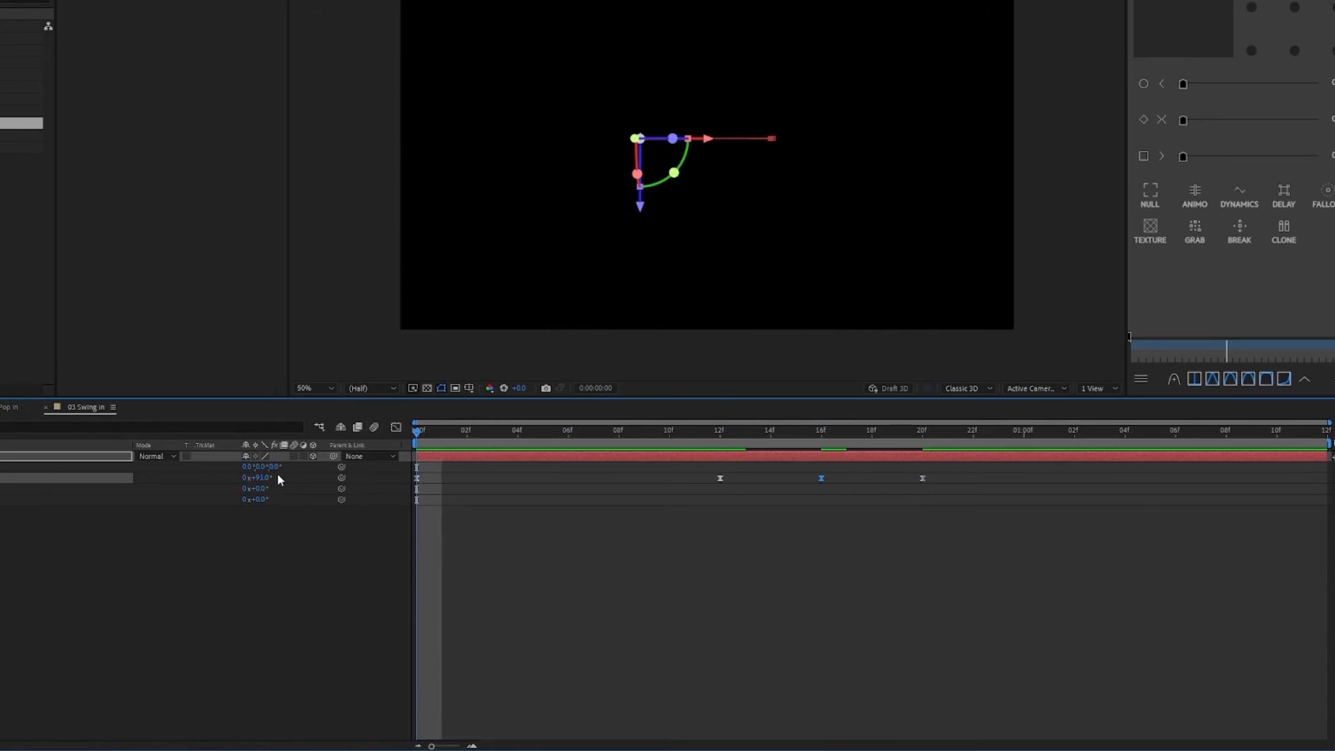
left_click_drag(624, 429, 720, 433)
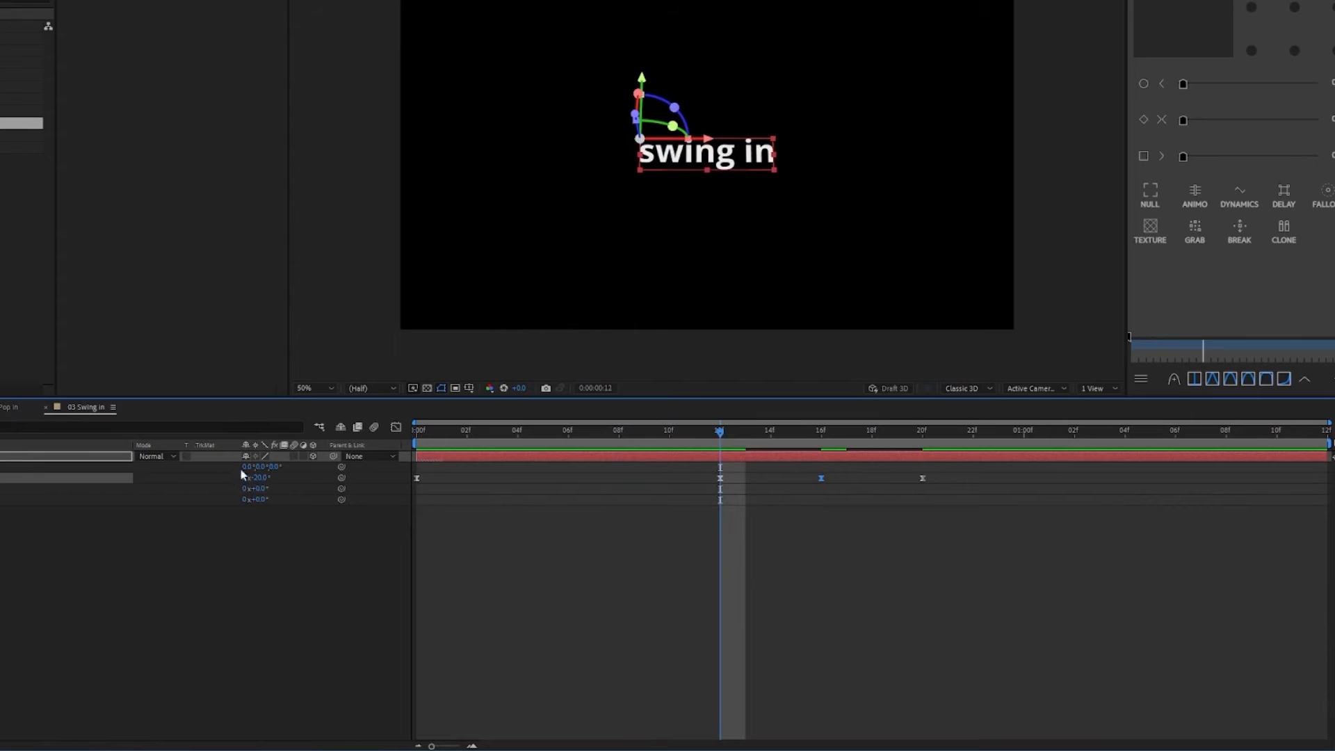
left_click(821, 433)
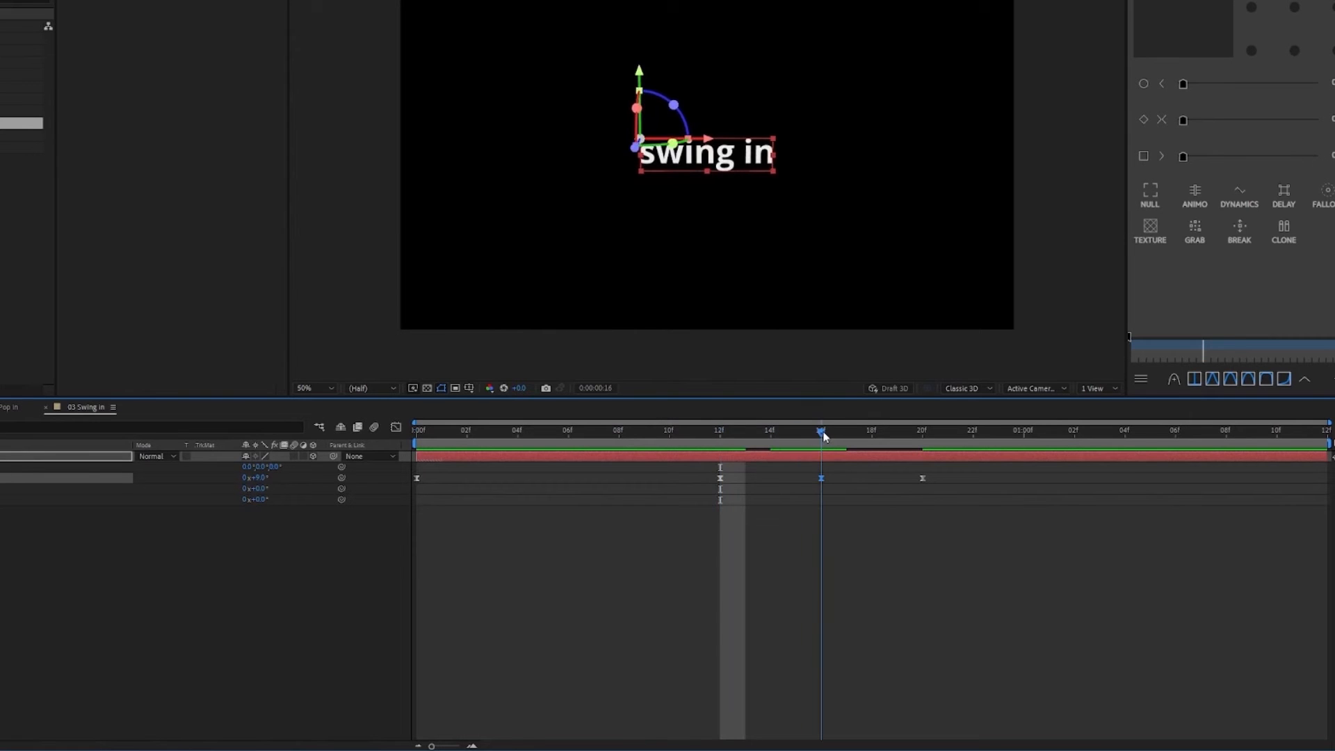
left_click(916, 437)
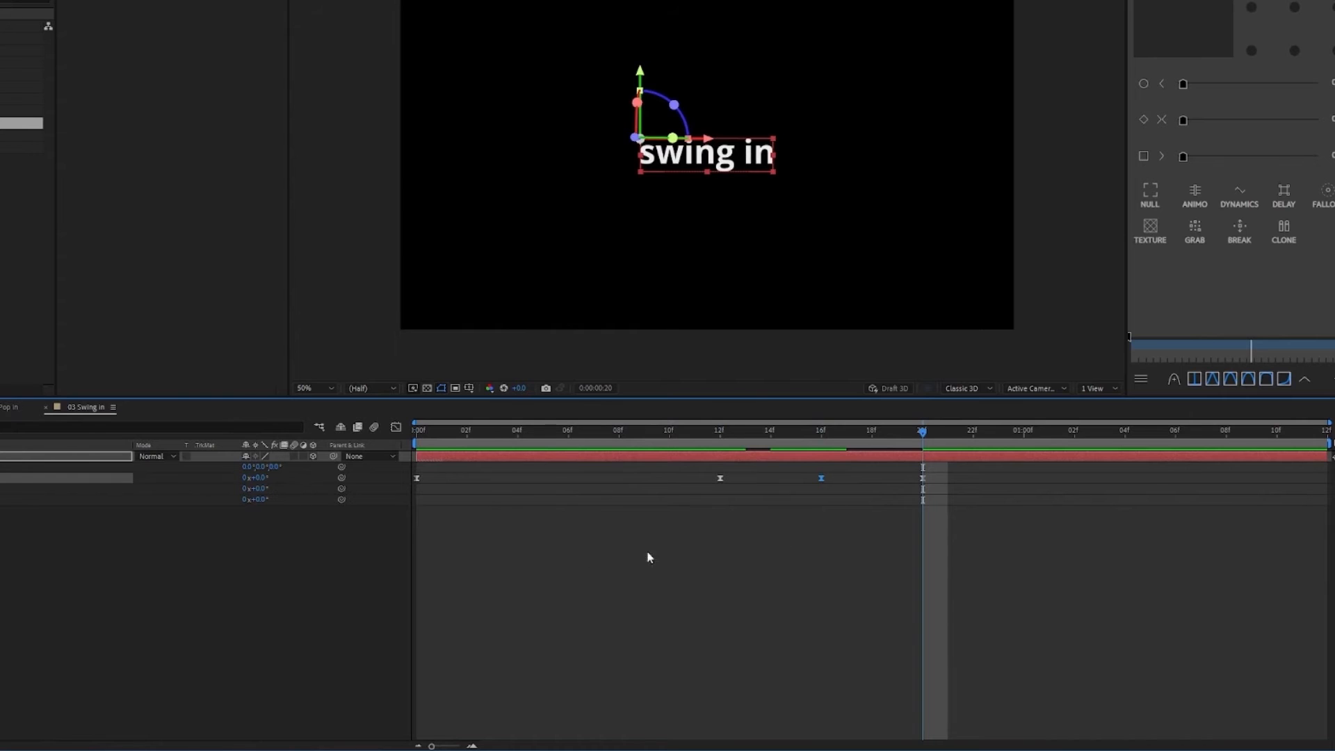
left_click_drag(922, 478, 1017, 508)
left_click_drag(652, 433, 314, 428)
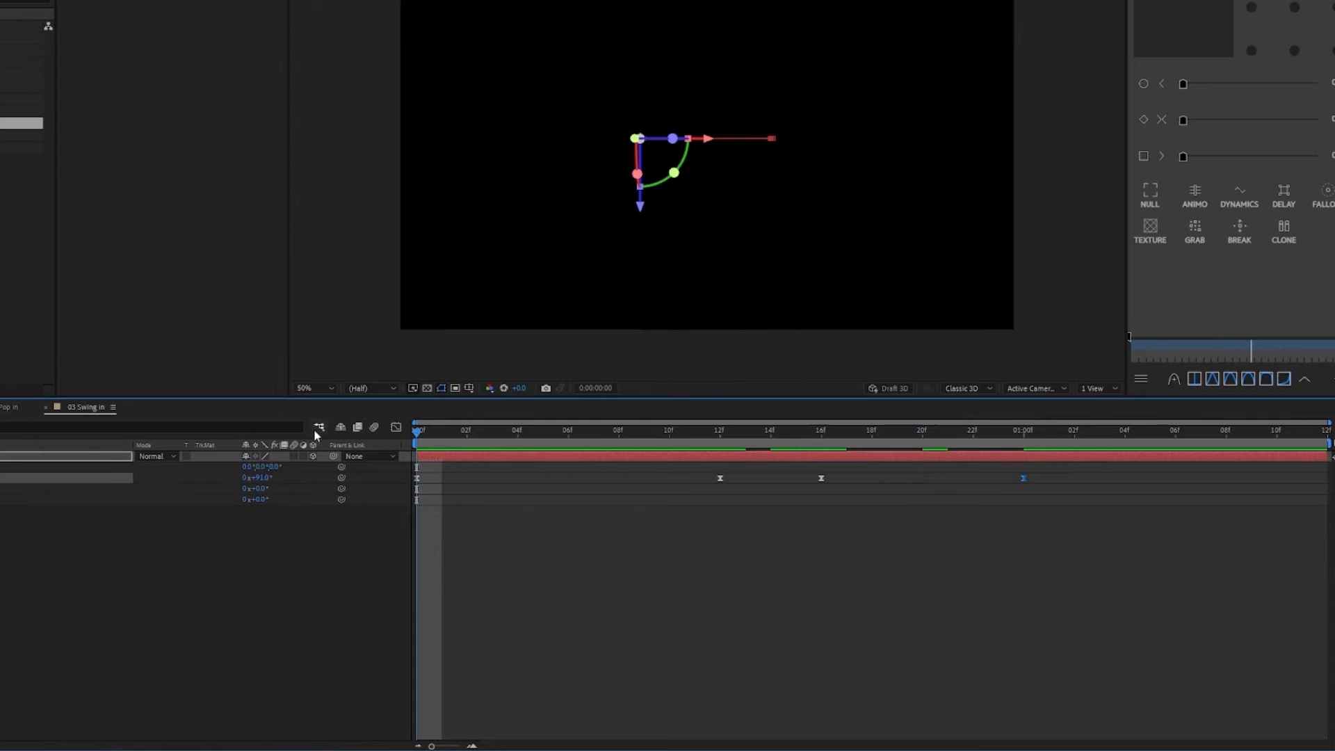
key("space")
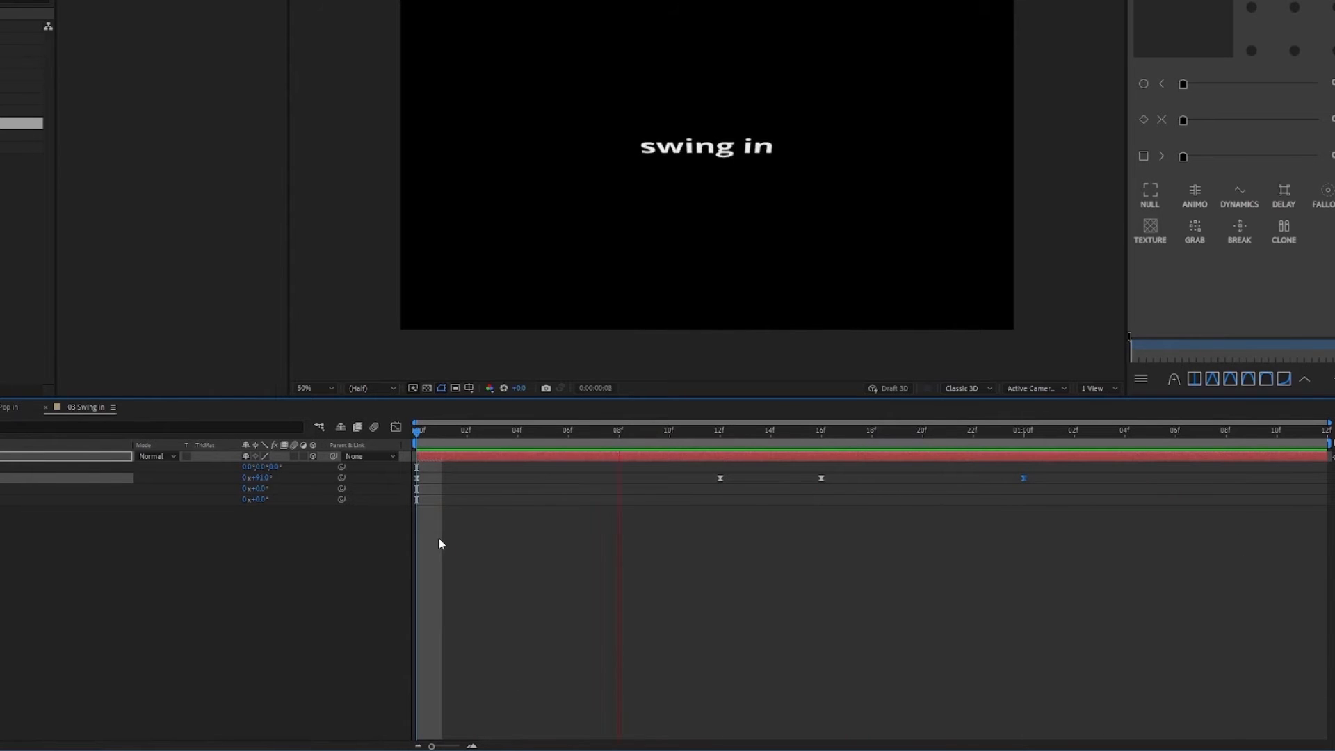
Set X Rotation to about -28° at frame 12 and 11° at frame 16, and preview the stronger swing.
left_click(720, 431)
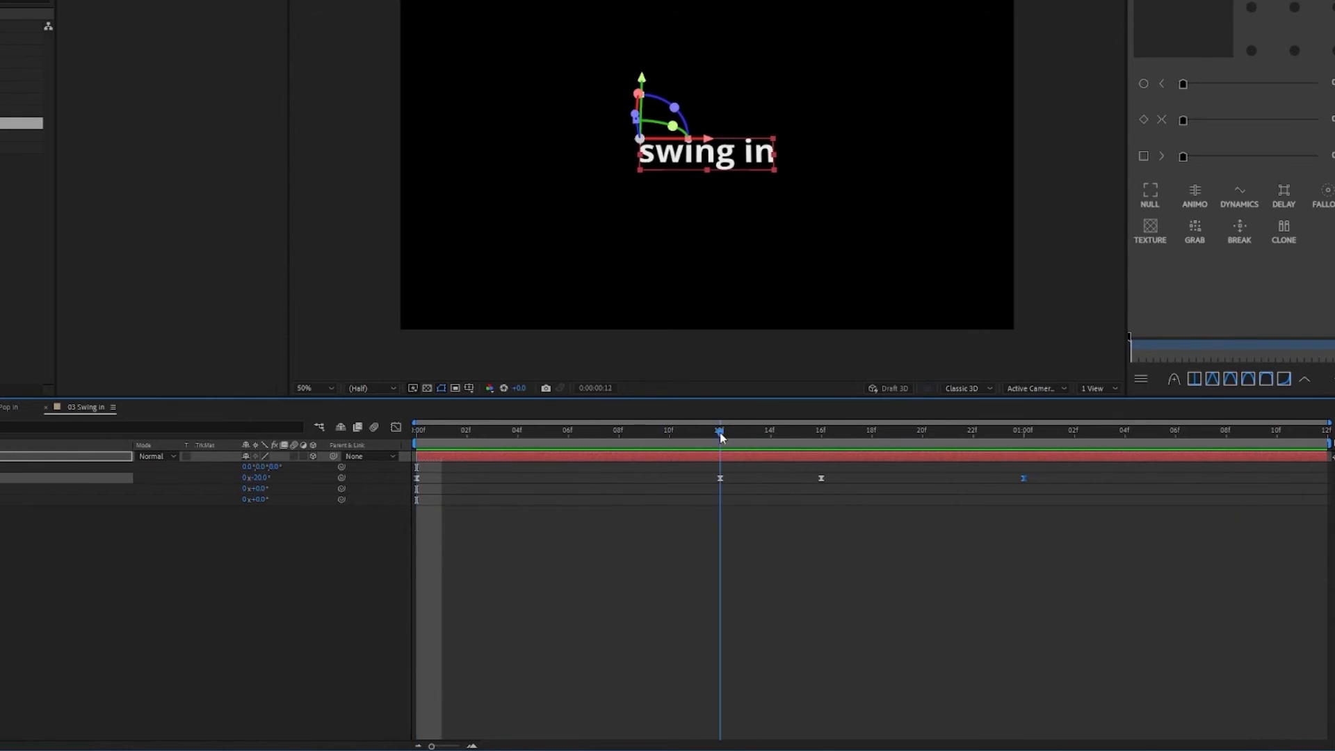
left_click_drag(262, 480, 257, 481)
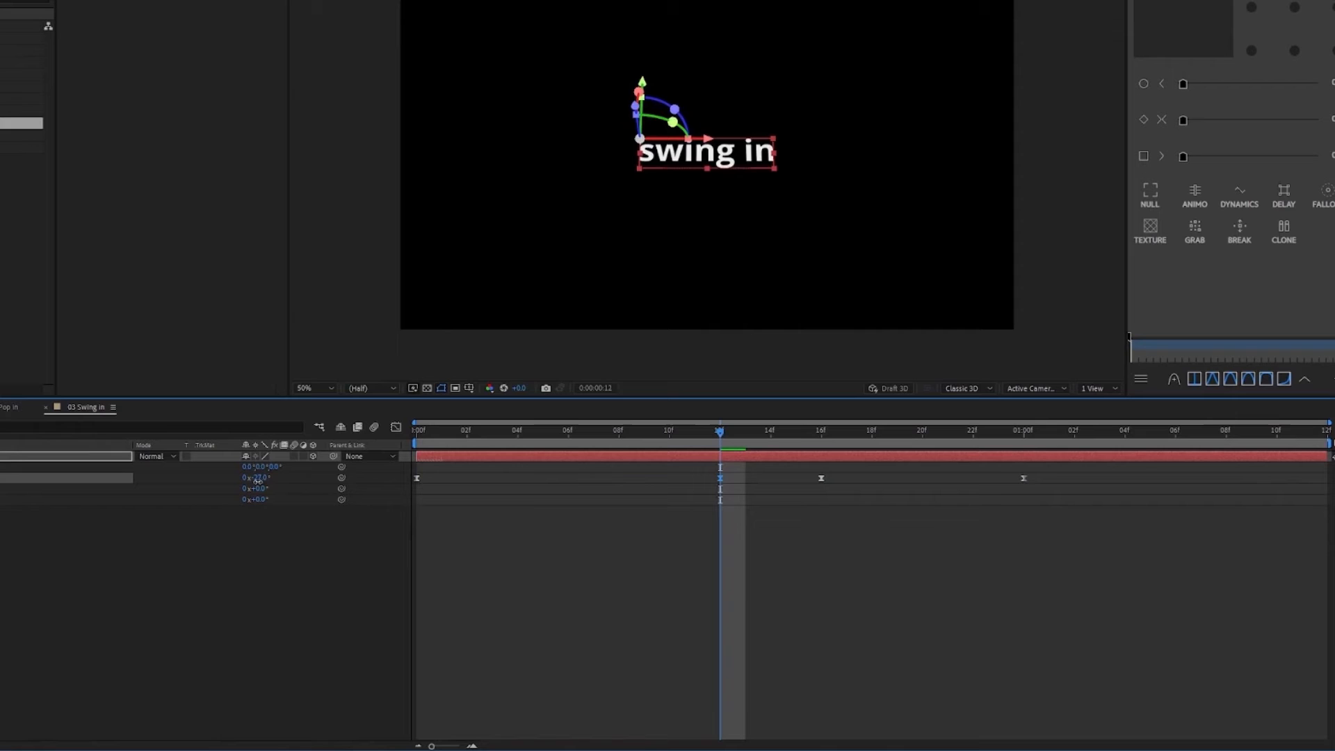
key("k")
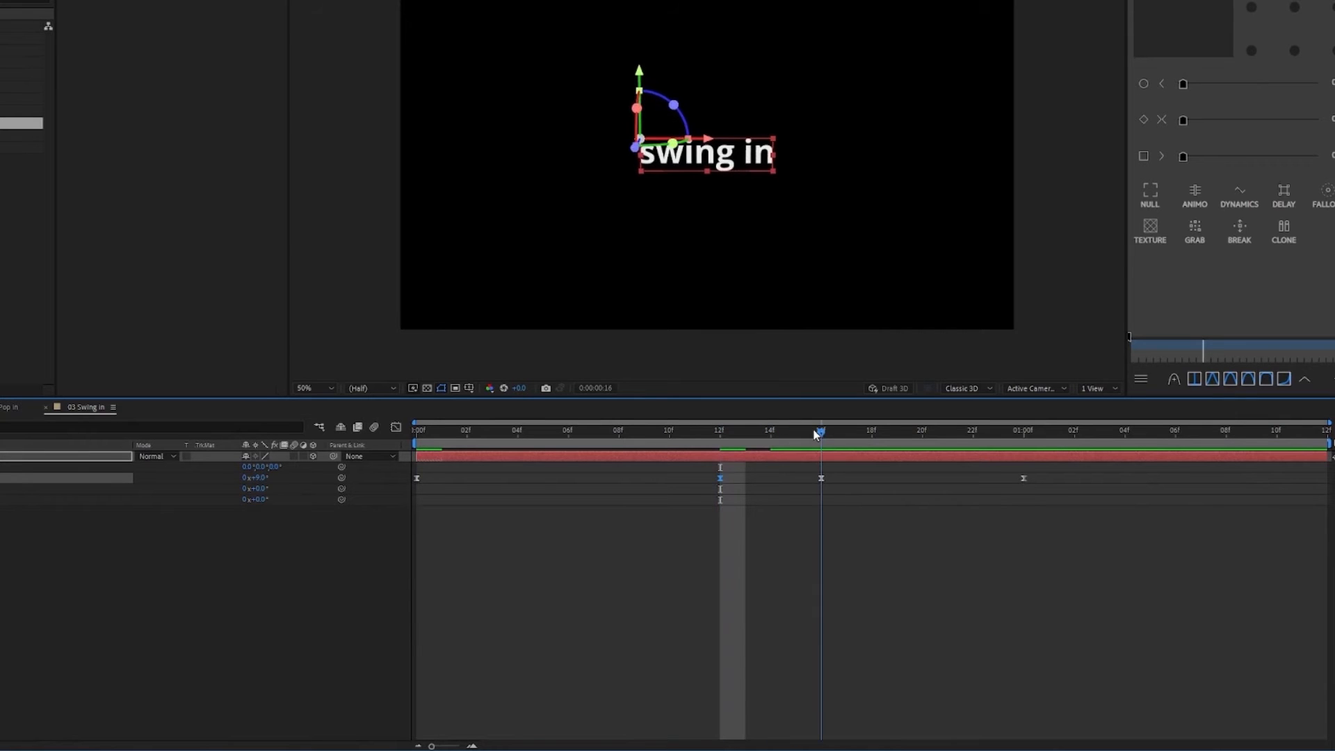
left_click(264, 477)
type("1")
key("Return")
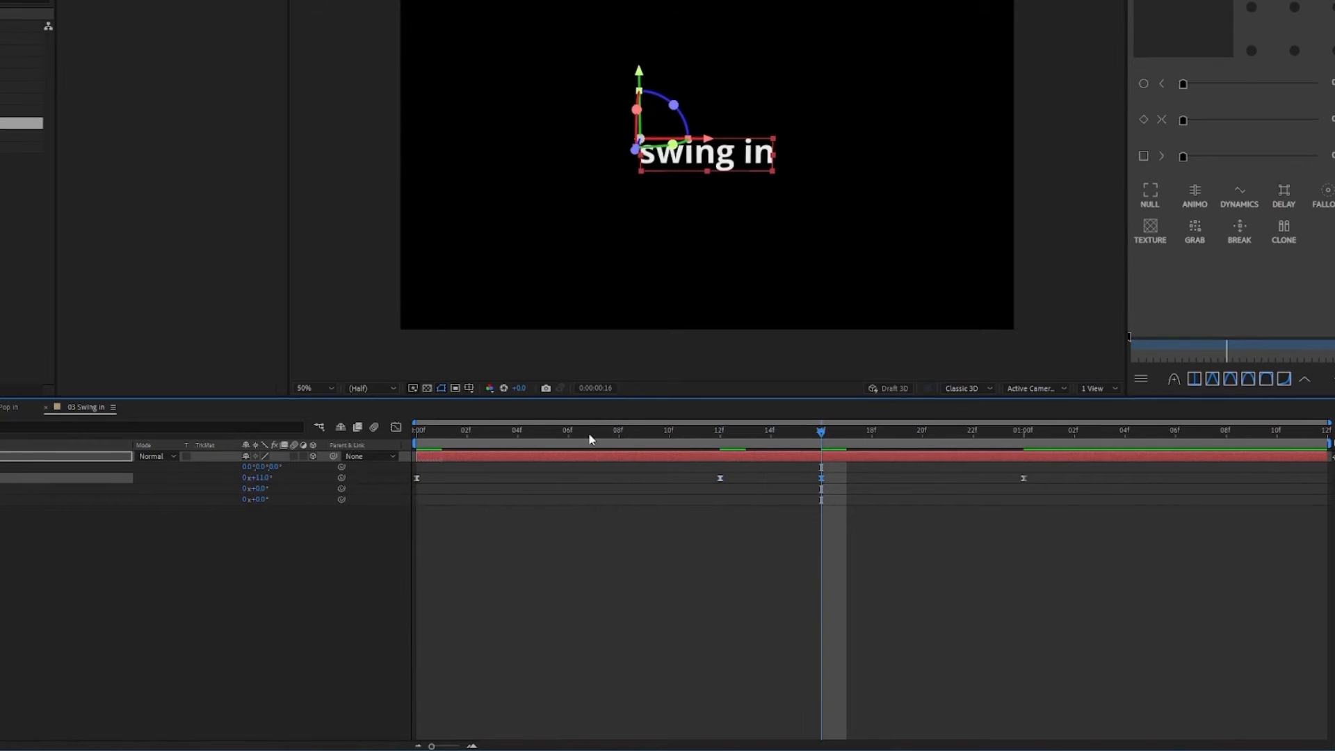
key("space")
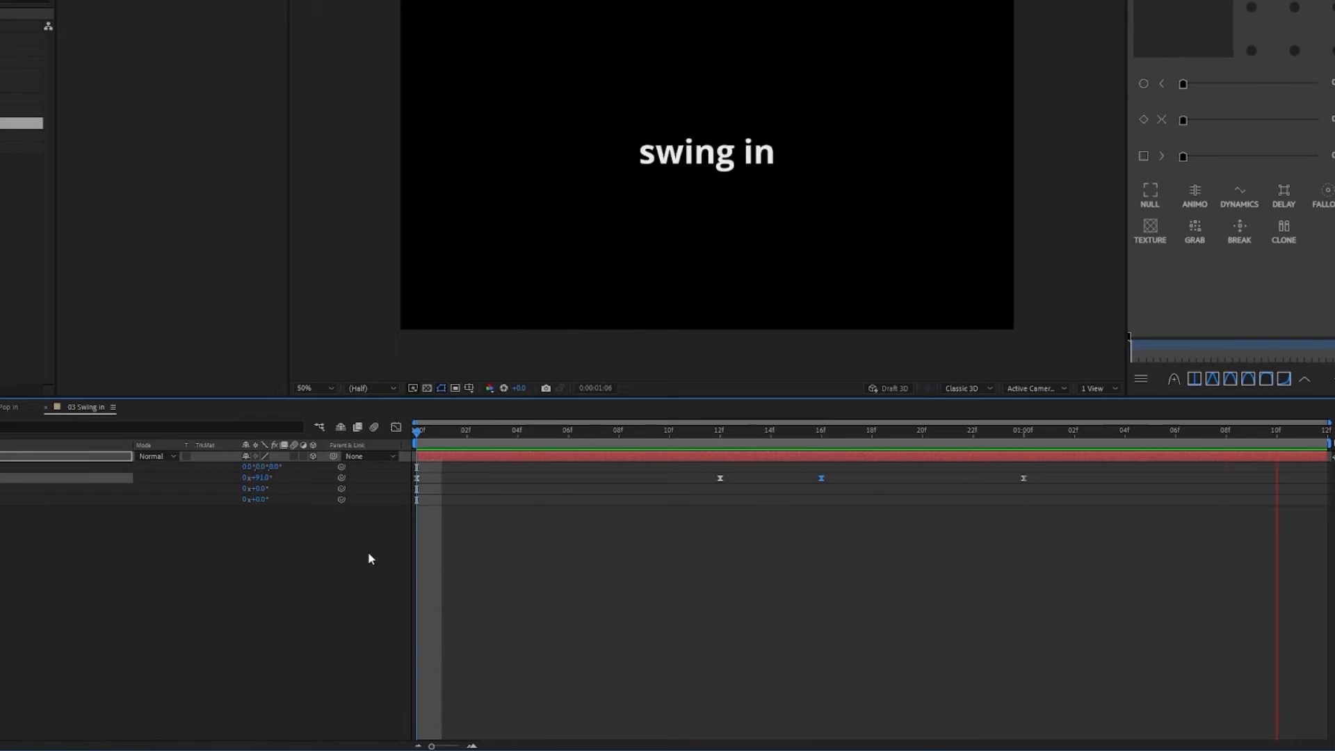
key("space")
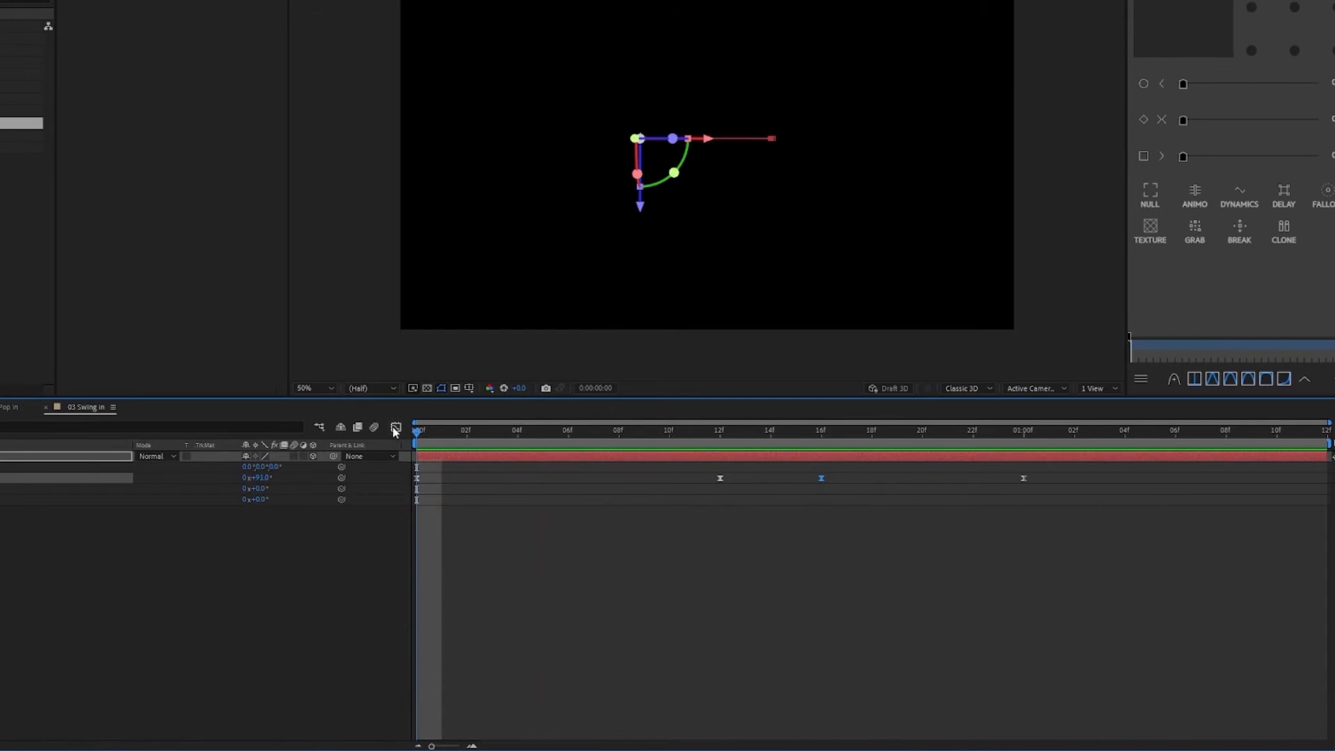
Convert the frame 12 and frame 16 X Rotation keyframes to Auto Bezier in the graph editor.
left_click(395, 428)
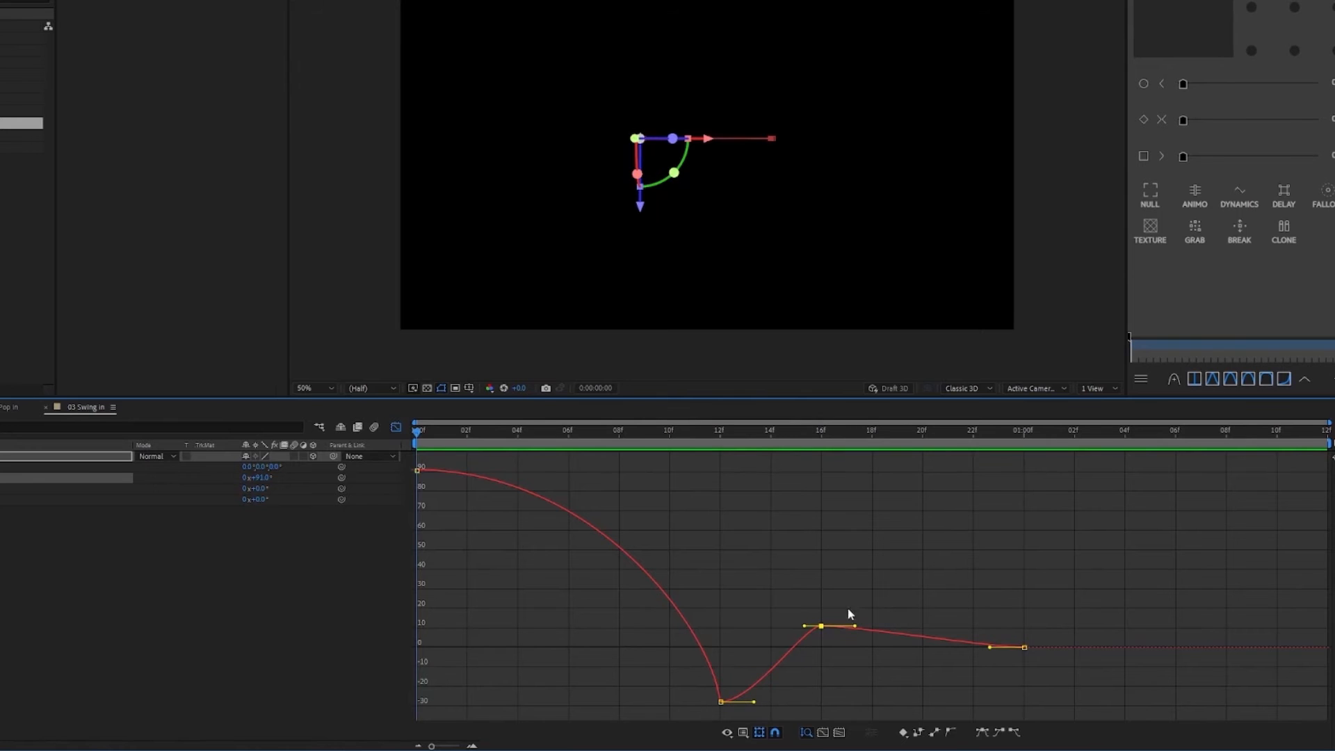
left_click_drag(832, 602, 699, 716)
left_click(950, 732)
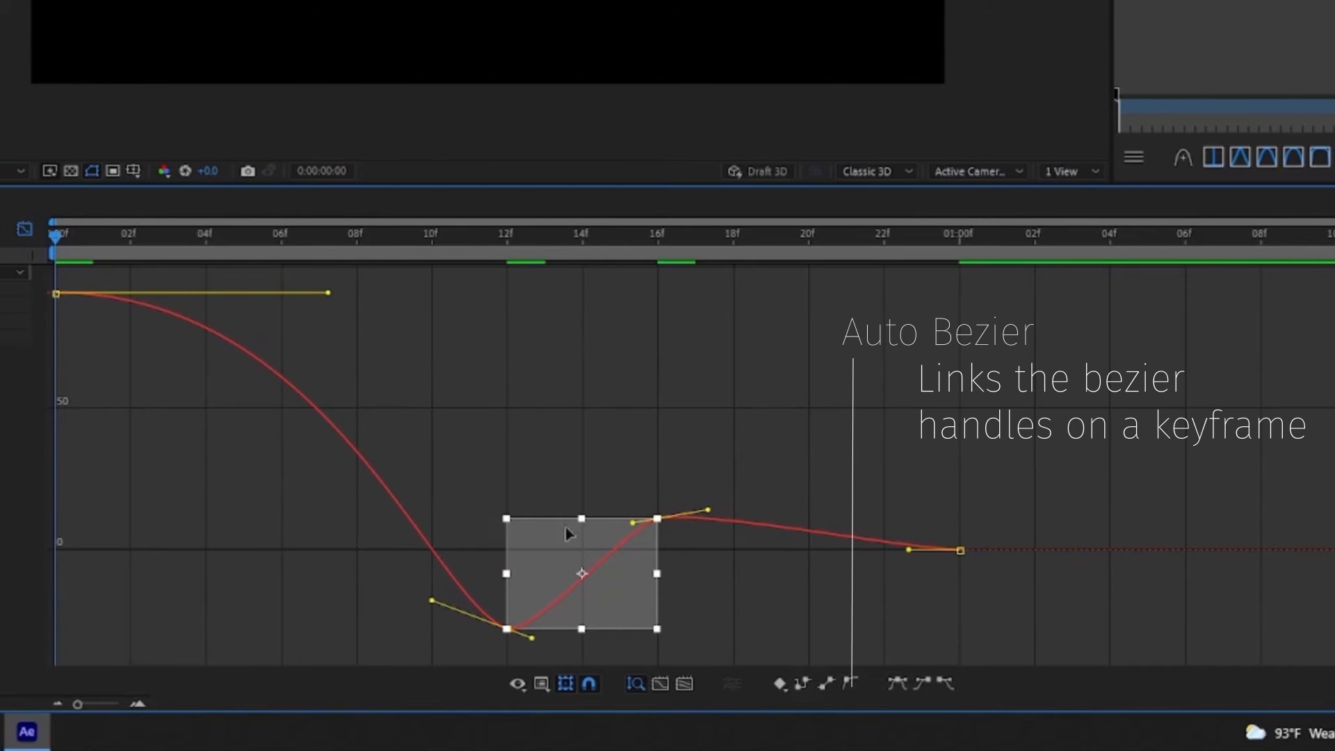
Level and lengthen both Bezier handles of the frame 12 X Rotation keyframe to round the curve's low point.
left_click_drag(430, 602, 399, 627)
left_click(474, 657)
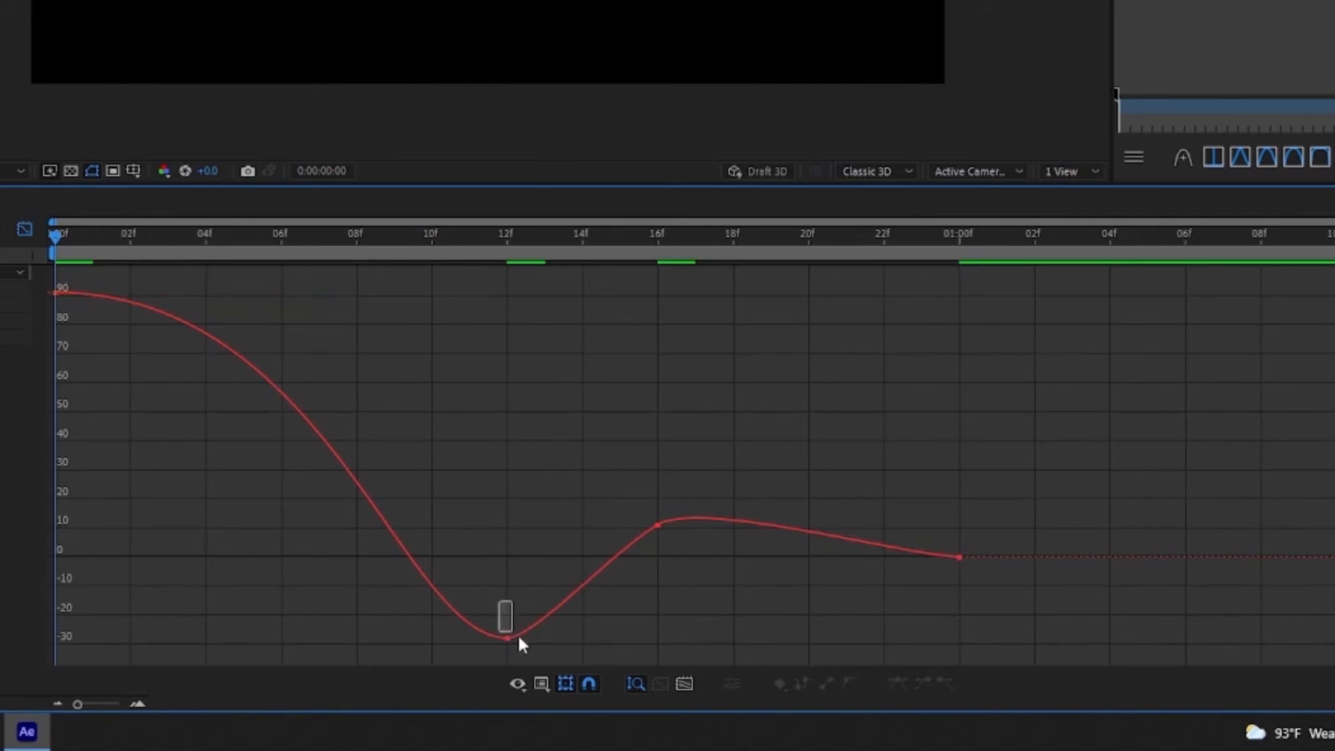
left_click_drag(537, 648, 589, 638)
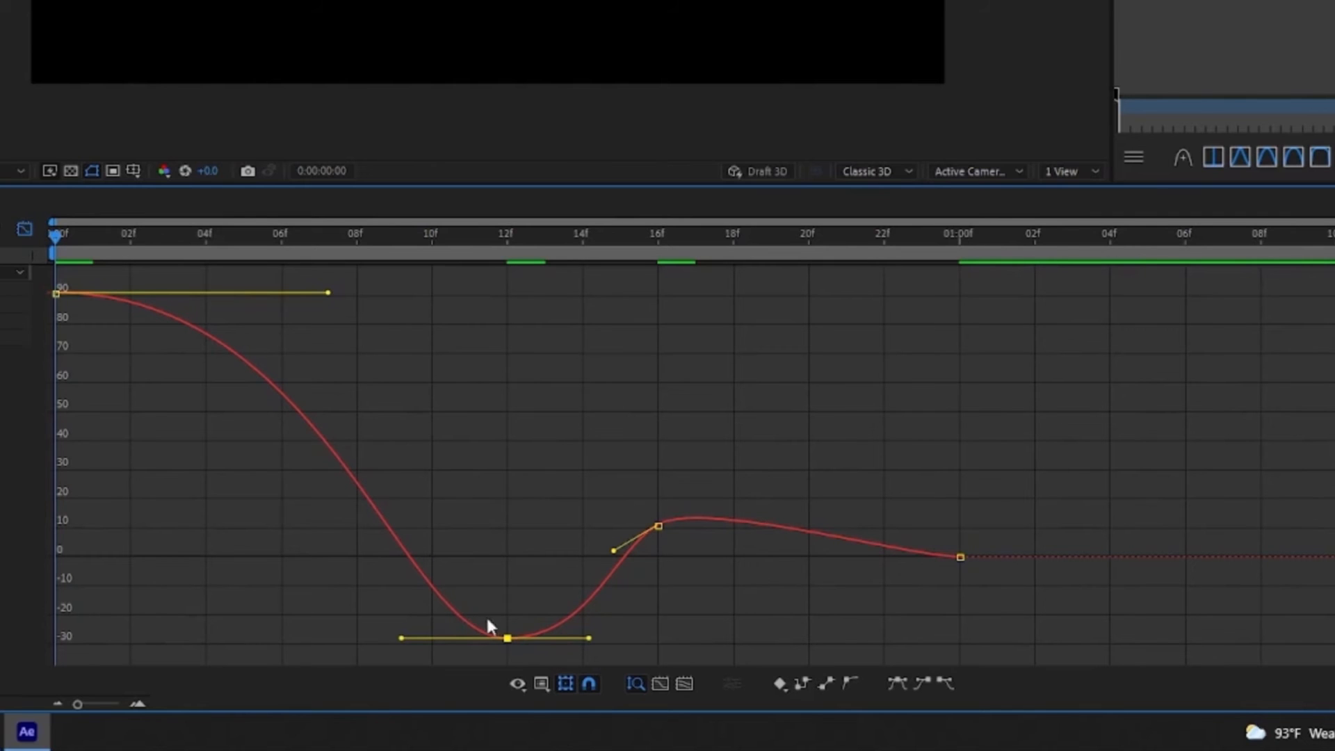
Level both Bezier handles of the frame 16 X Rotation keyframe to round the curve's second peak, and preview the swing.
left_click(658, 526, "shift")
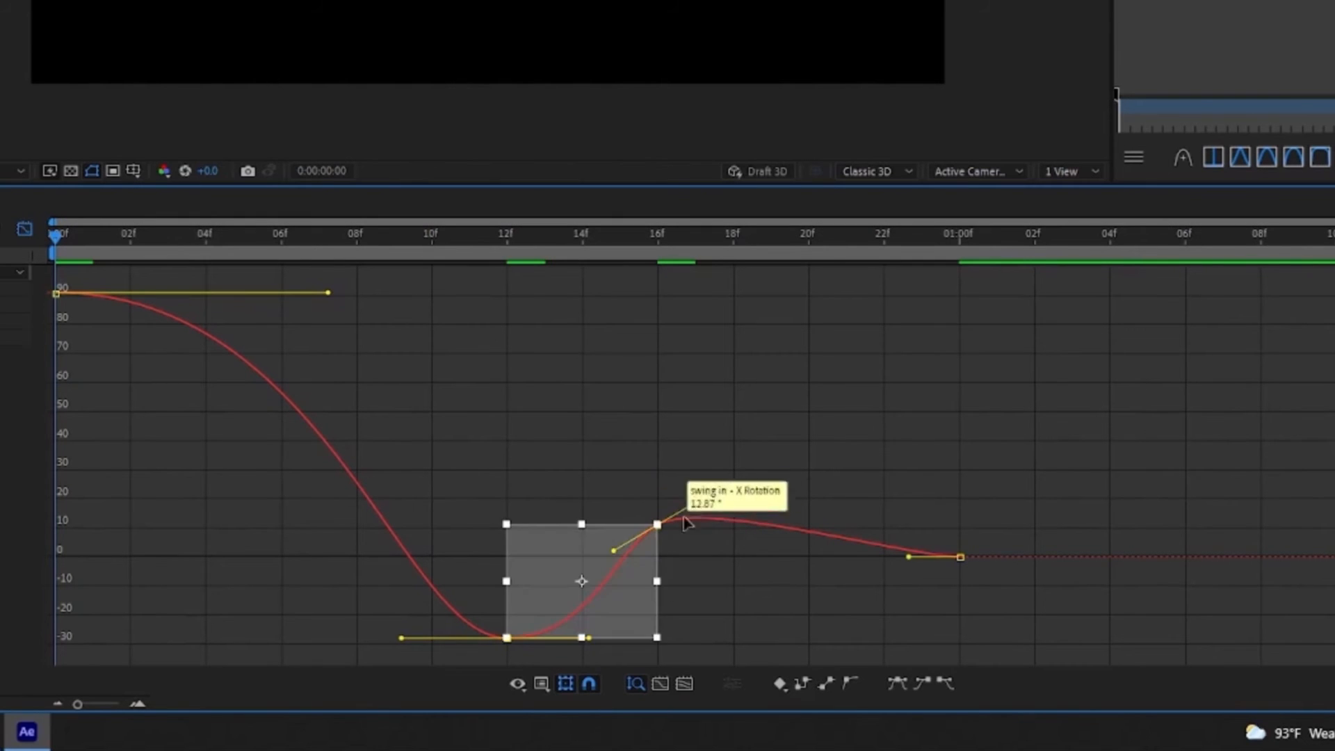
left_click_drag(702, 498, 704, 506)
key("ctrl+z")
left_click(724, 448)
left_click(658, 526)
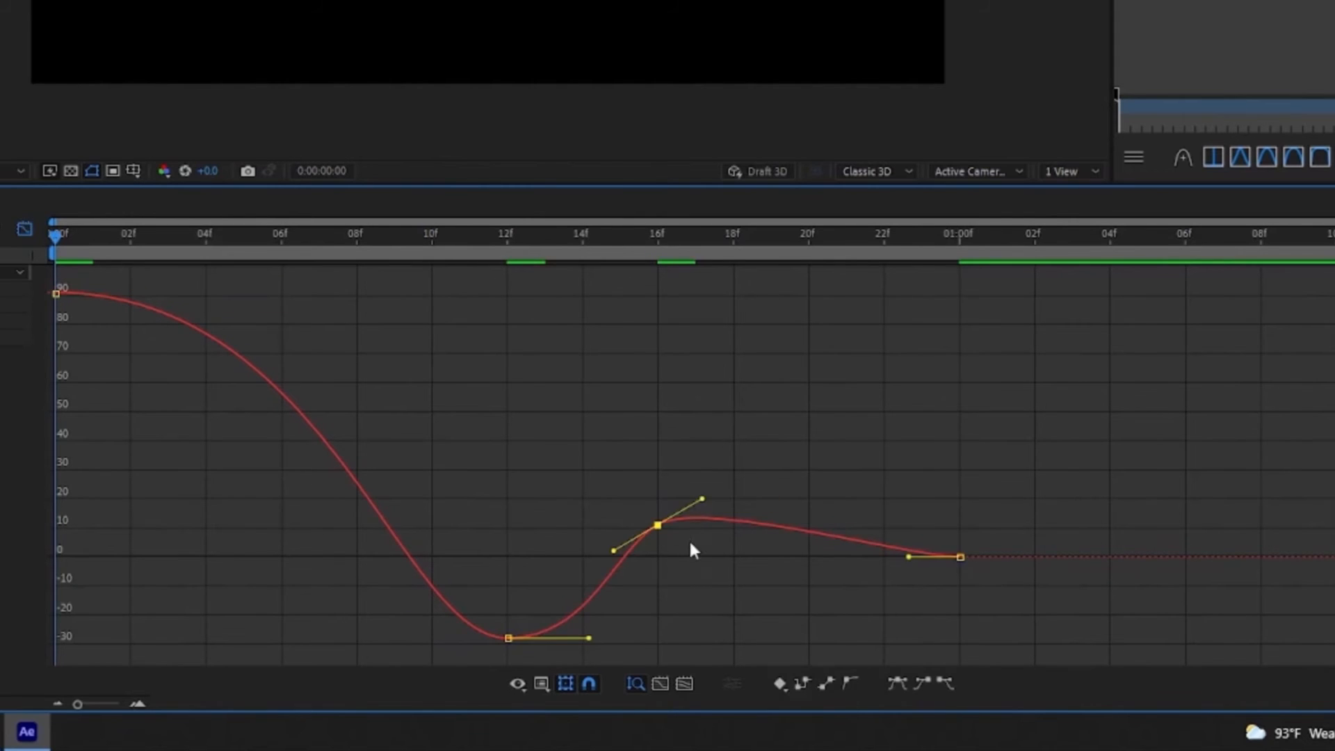
left_click_drag(702, 500, 710, 524)
left_click_drag(359, 240, 168, 240)
key("space")
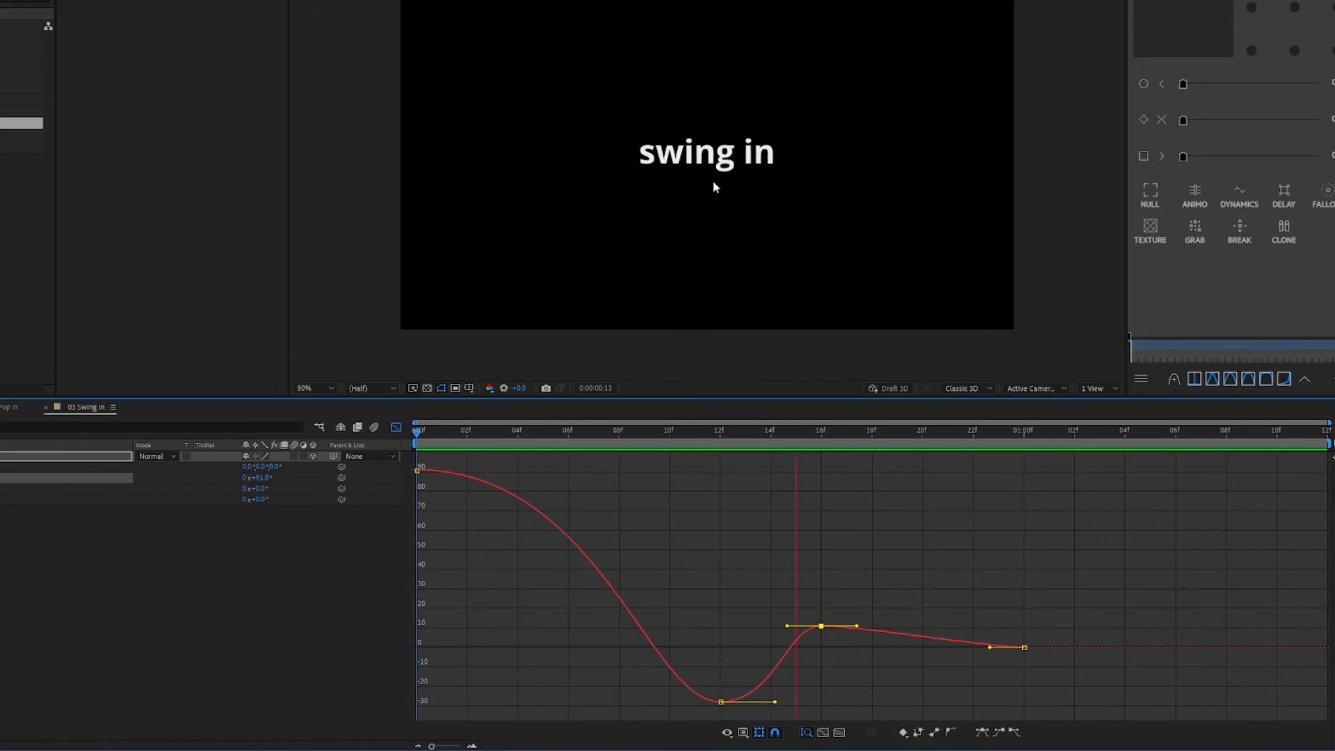
key("space")
key("space")
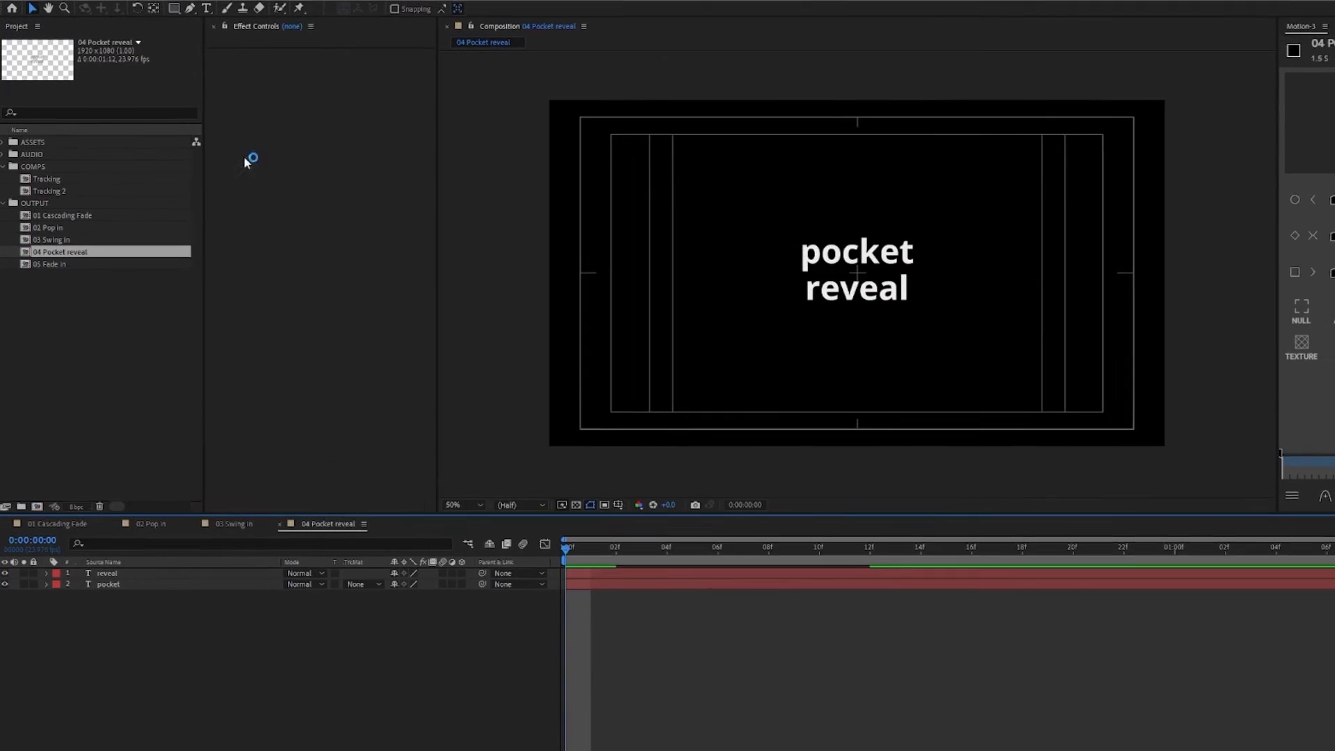
Try drawing a rectangle with the reveal text layer selected, which masks the layer, and undo the mask.
left_click(176, 9)
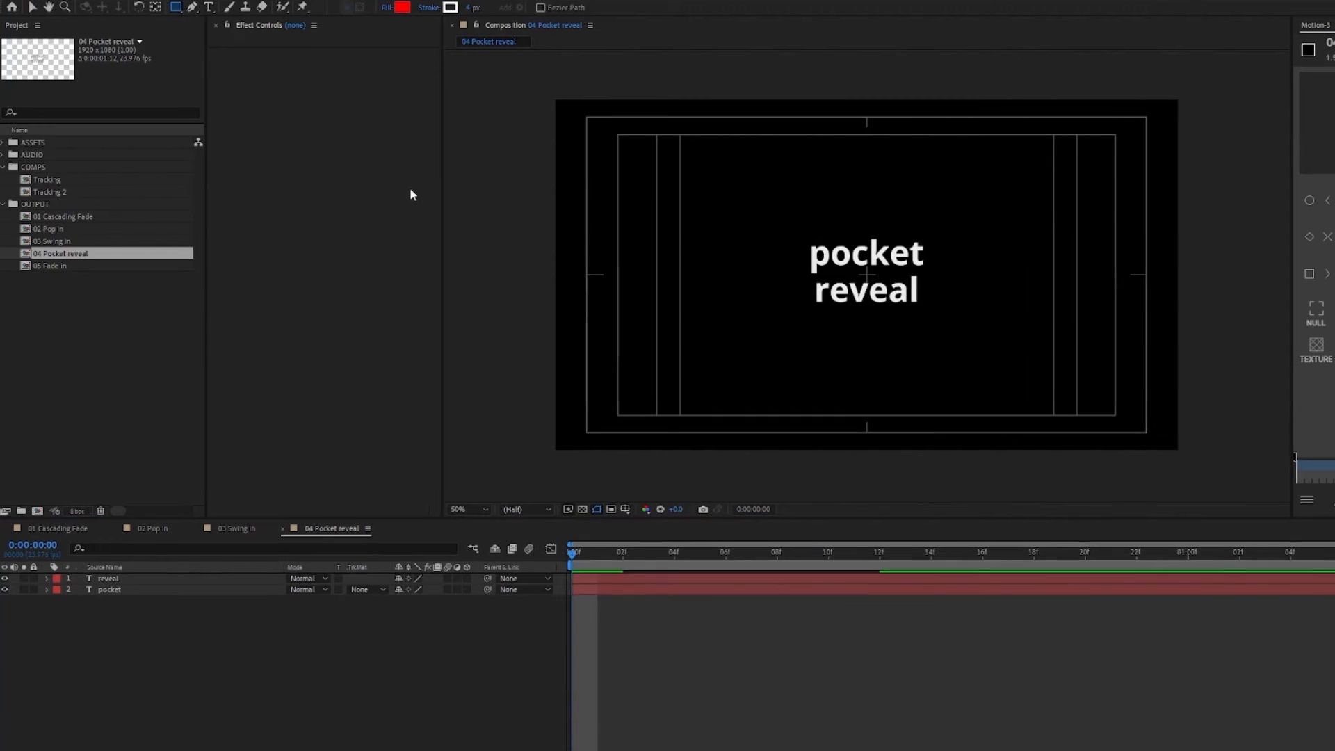
left_click(109, 579)
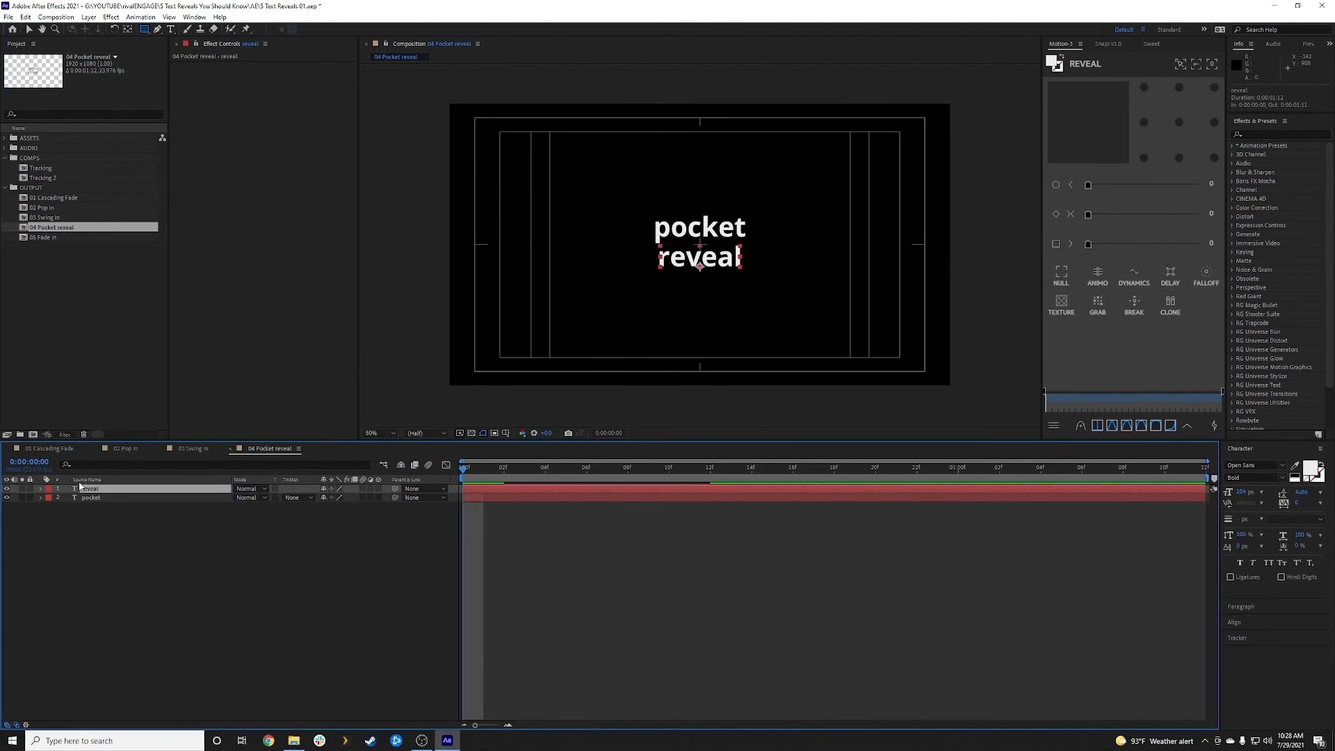
mouse_move(533, 337)
left_mouse_down()
mouse_move(609, 254)
mouse_move(833, 256)
left_mouse_up()
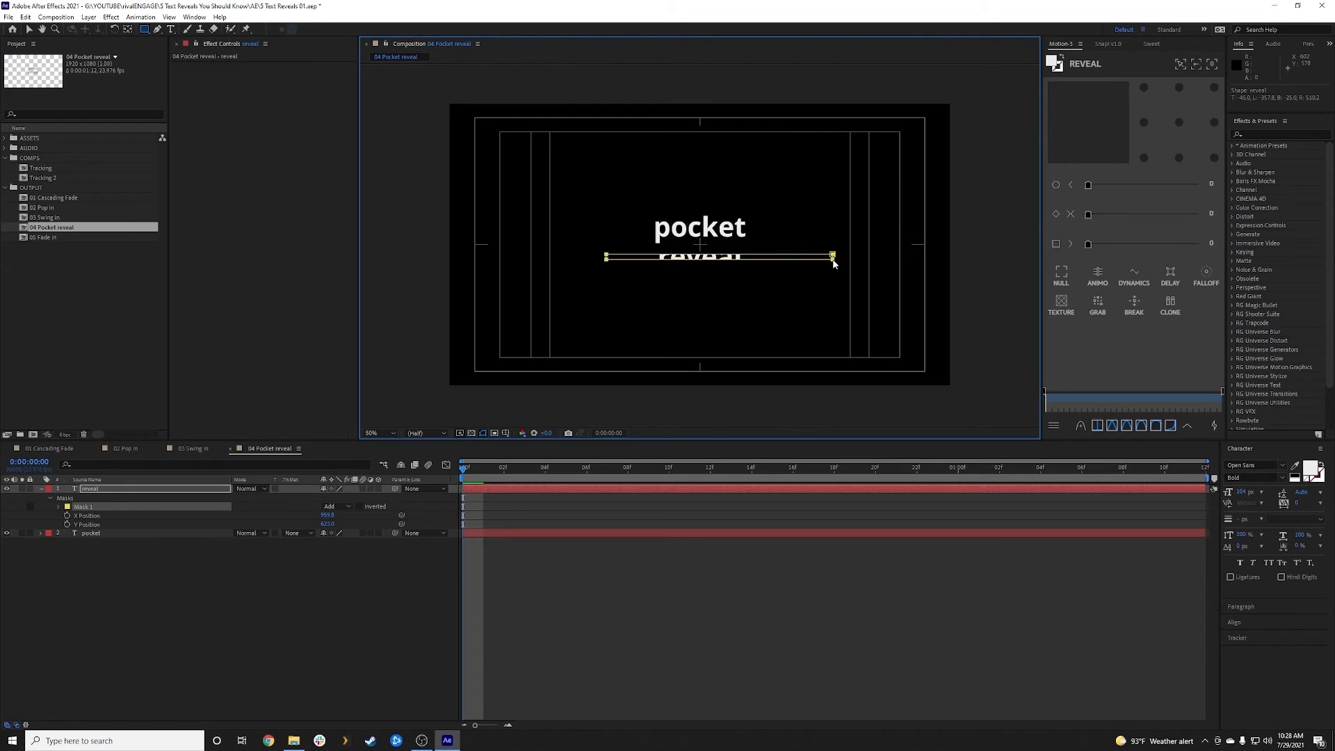
left_click_drag(834, 263, 813, 263)
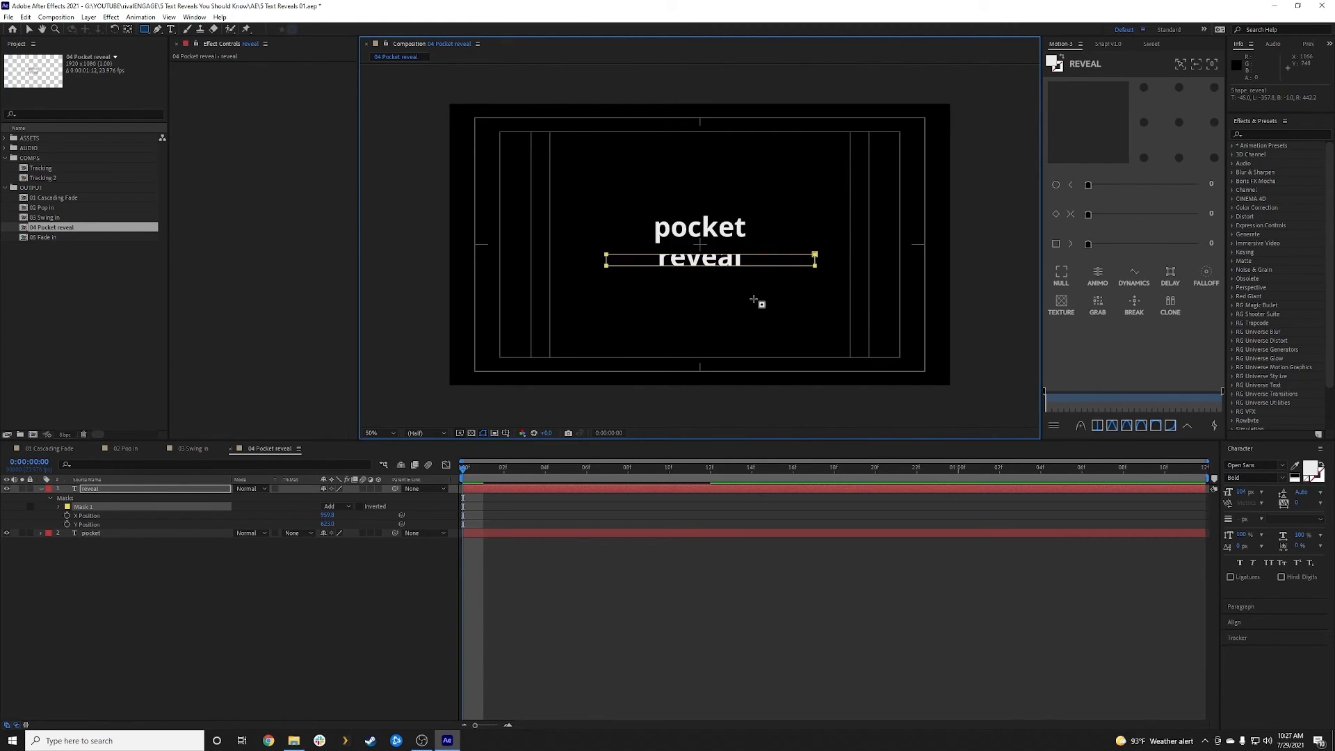
key("ctrl+z")
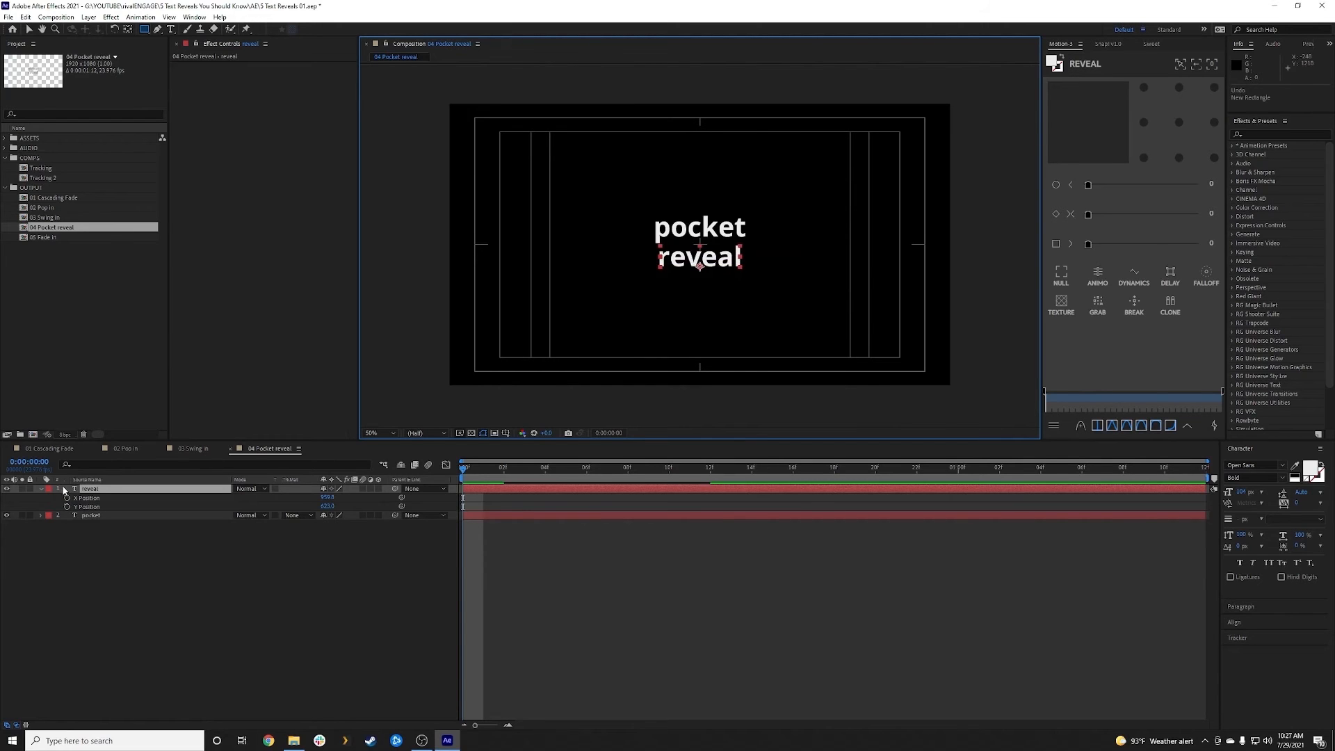
With no layer selected, draw a wide red rectangle over the word "reveal" starting just below "pocket", and set its stroke to None.
left_click(41, 489)
left_click(259, 533)
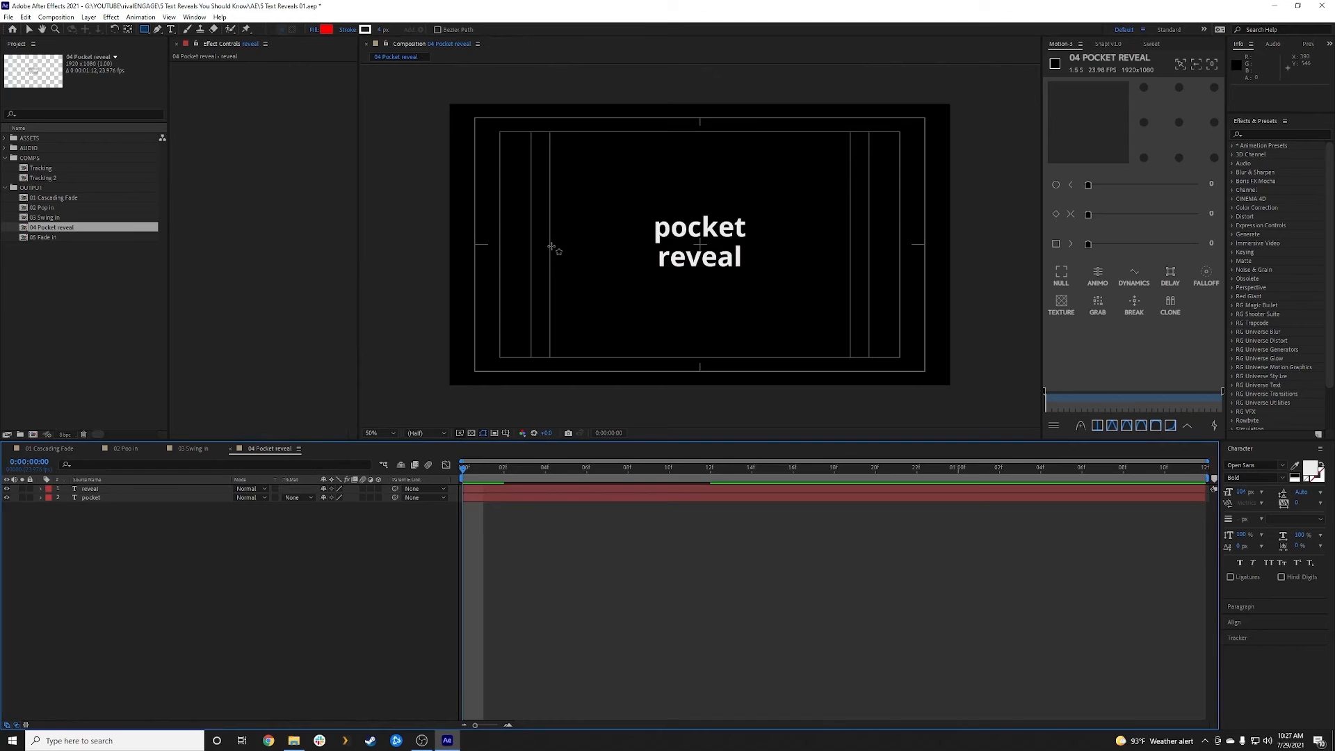
left_click_drag(551, 246, 851, 346)
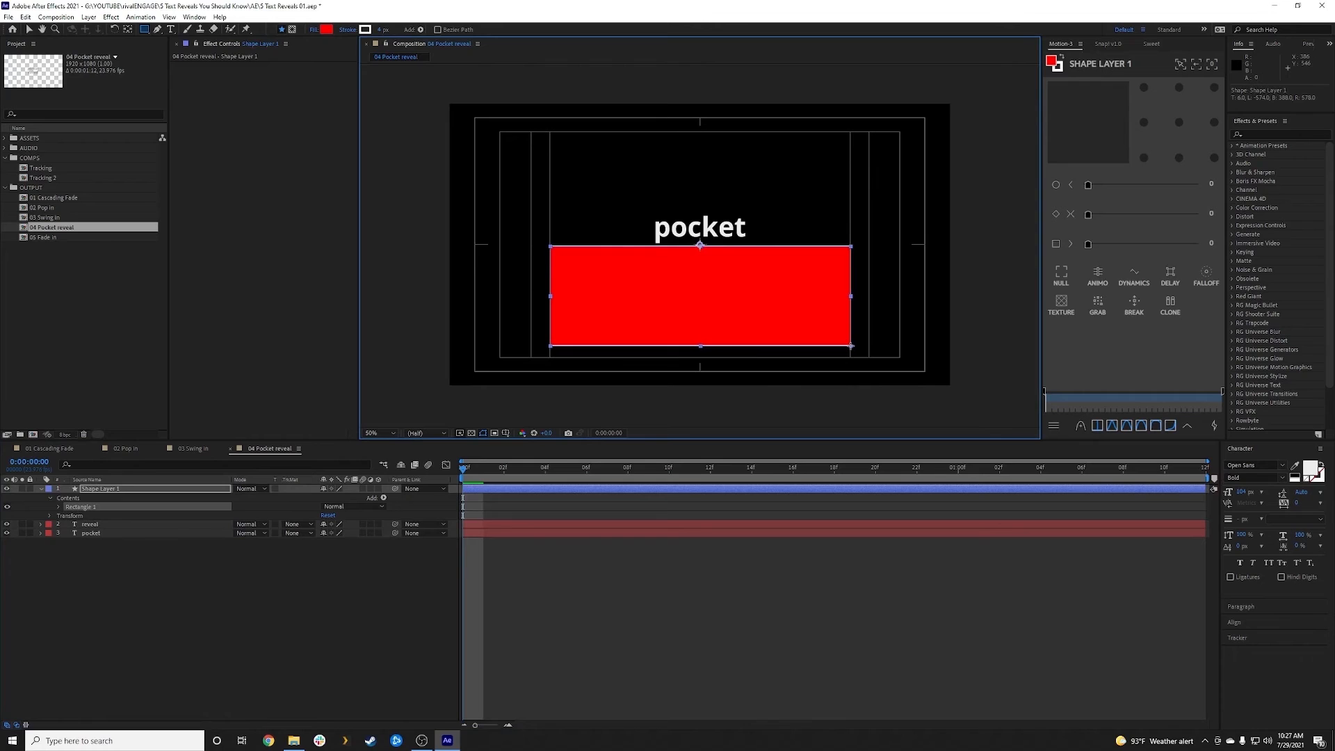
left_click(256, 591)
left_click(90, 490)
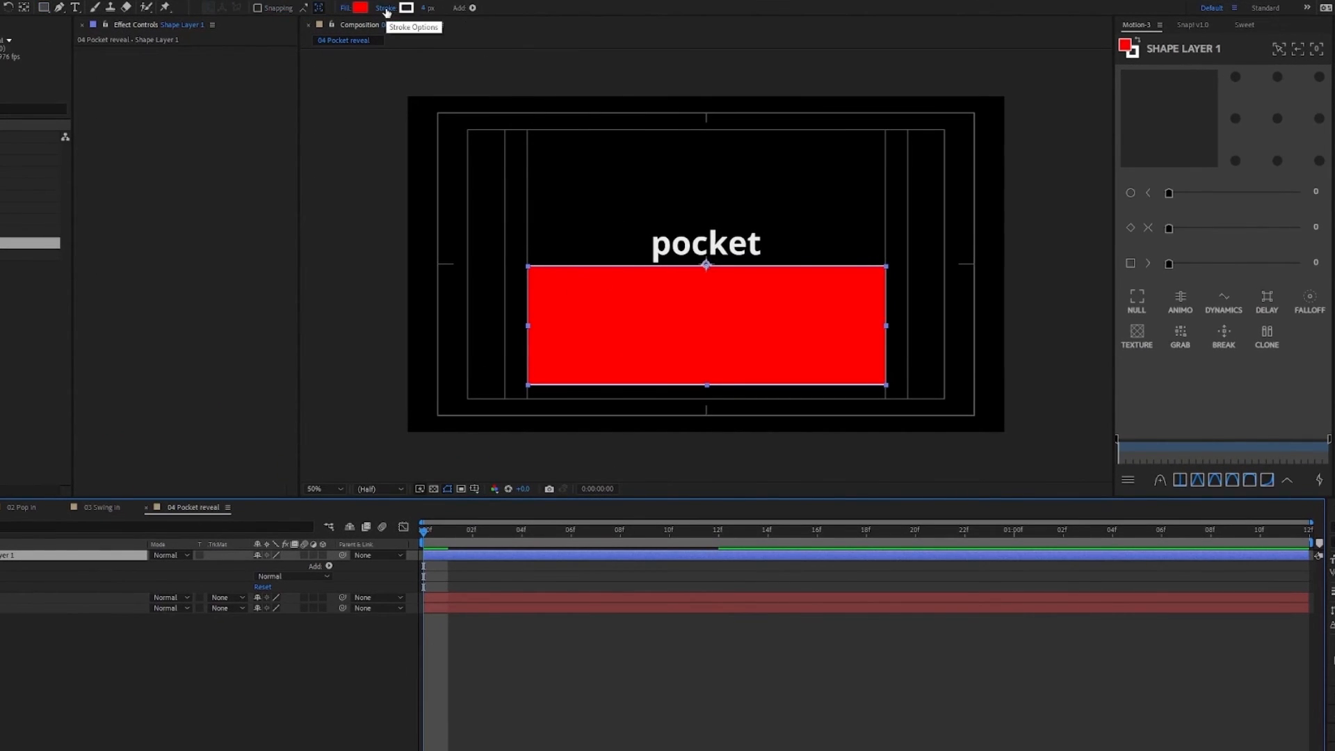
left_click(386, 8)
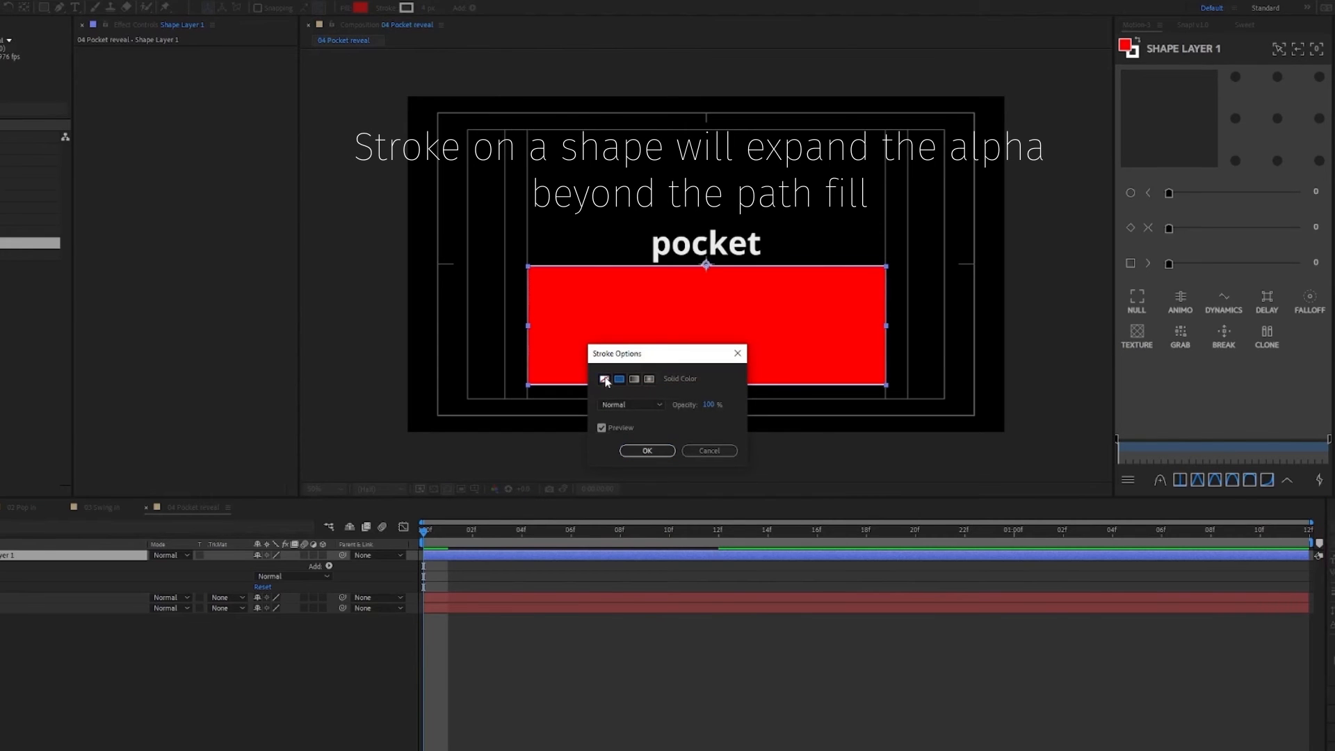
left_click(647, 450)
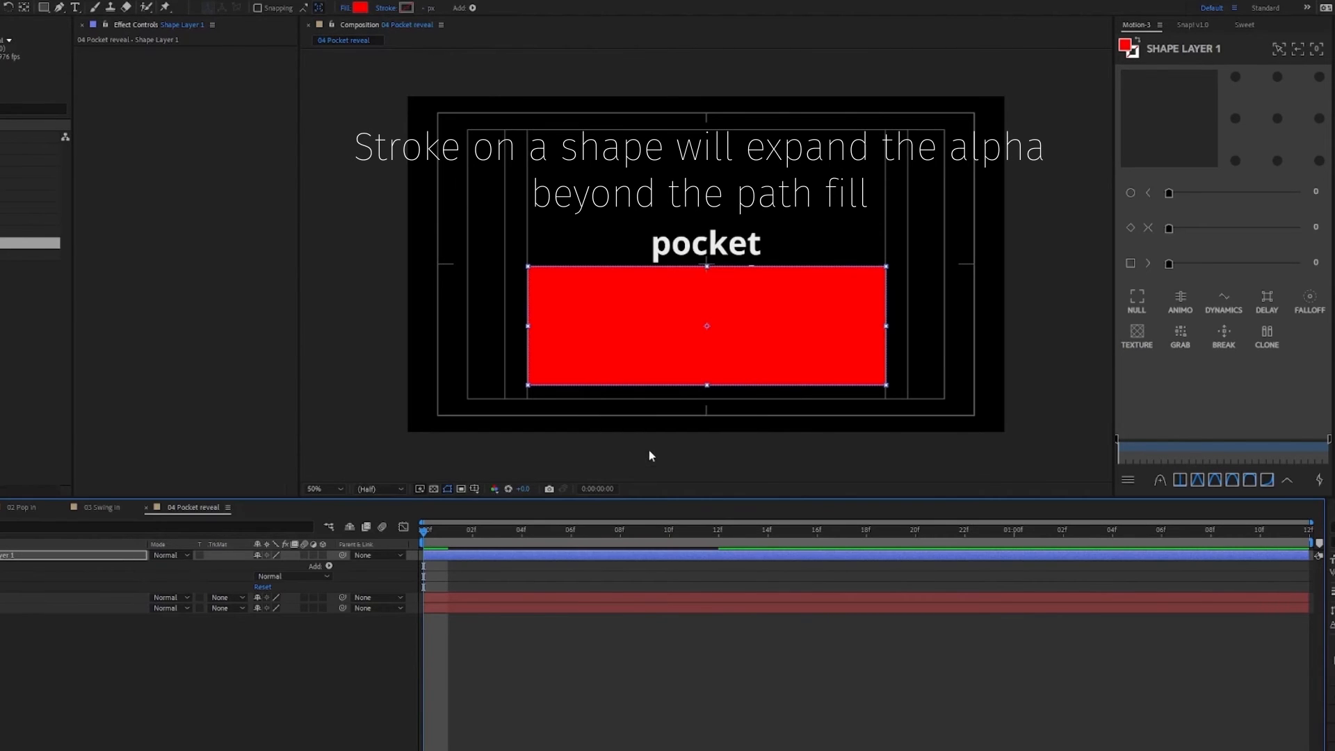
Move the pocket layer directly below Shape Layer 1 and set its track matte to Alpha Inverted Matte "Shape Layer 1".
left_click(2, 555)
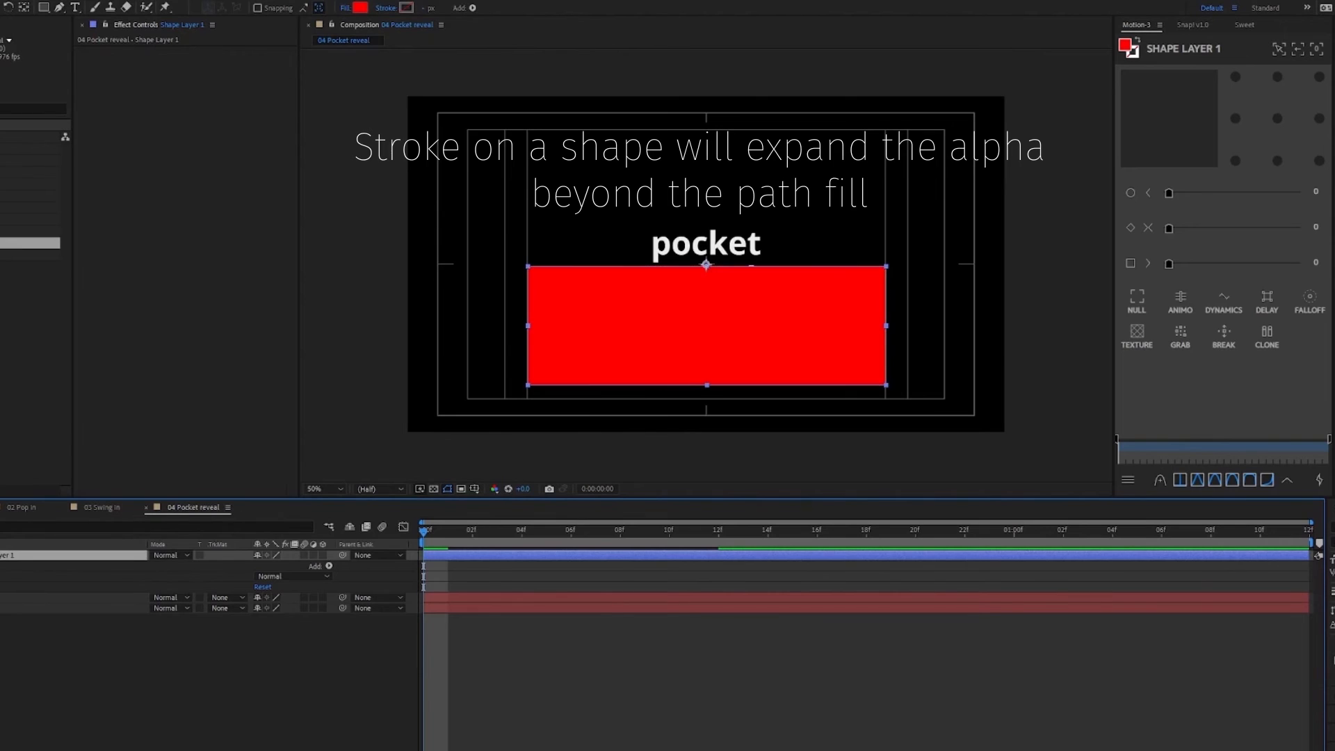
left_click(2, 554)
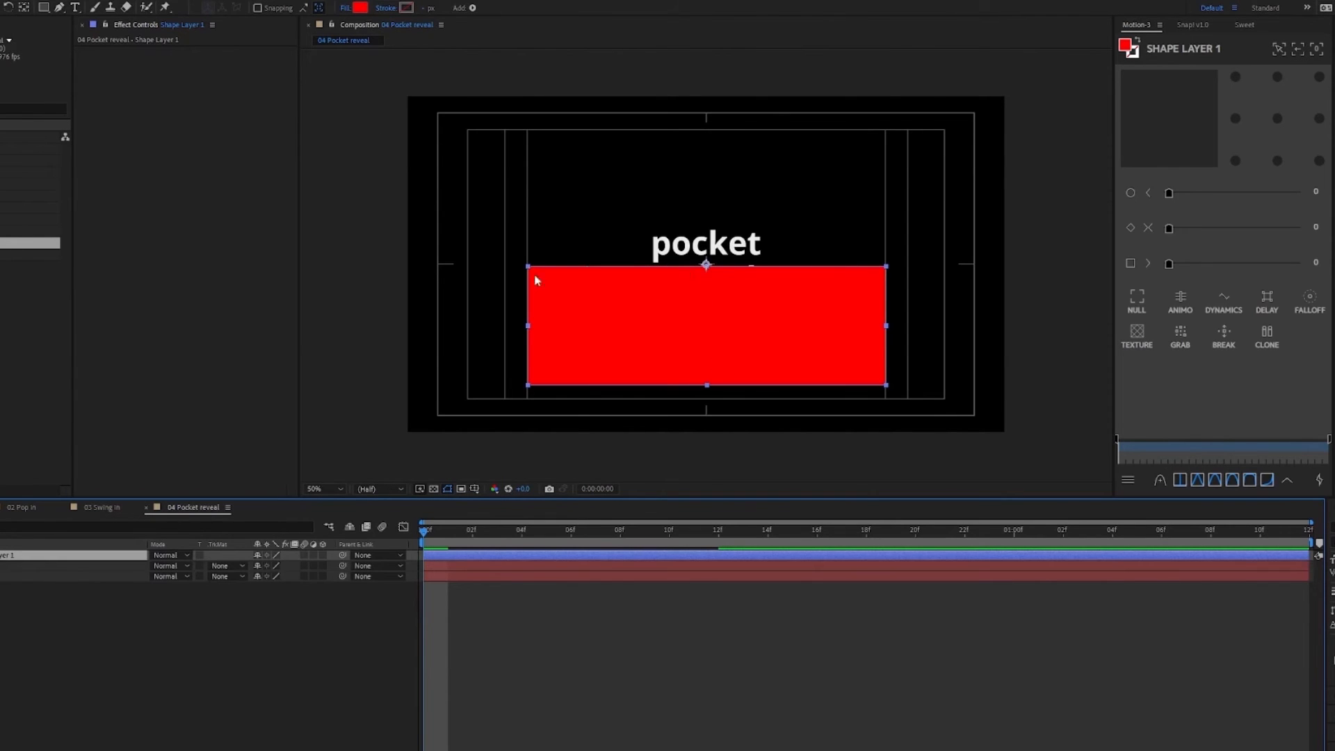
scroll(715, 304, "up", 2)
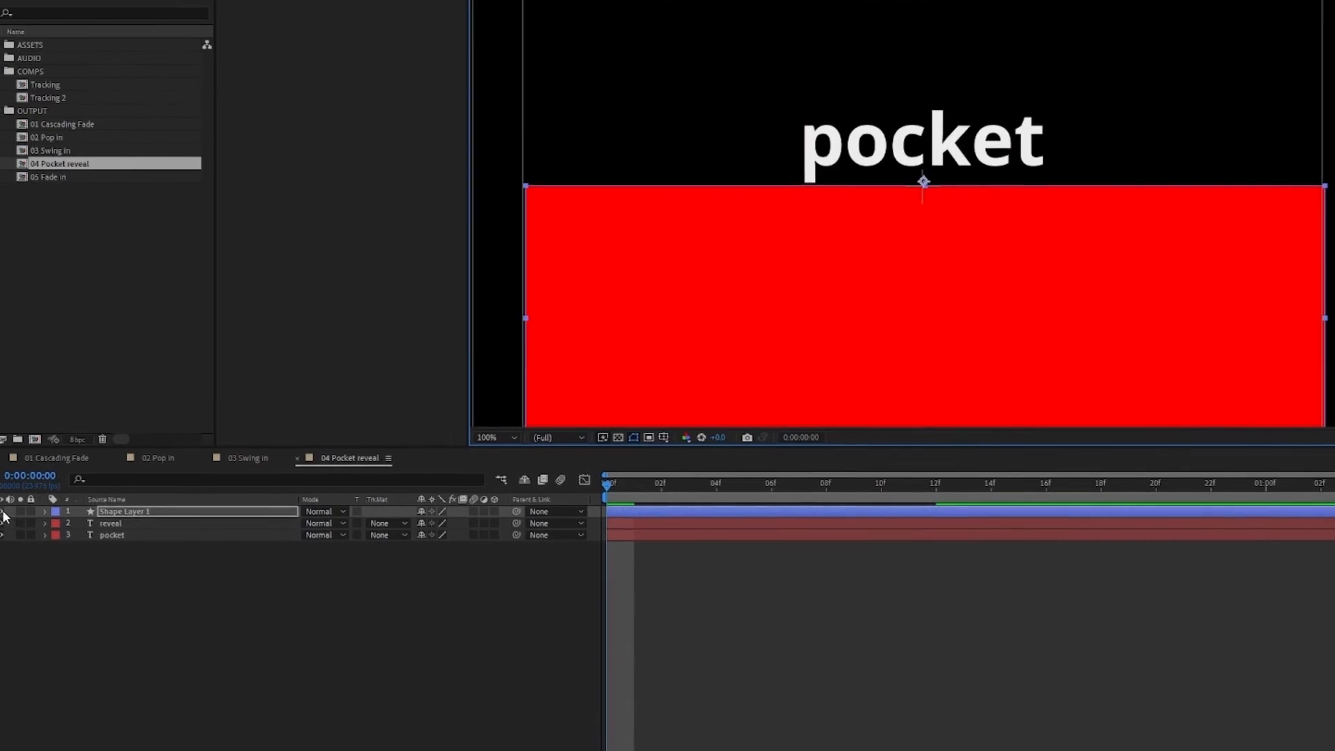
left_click_drag(106, 539, 118, 521)
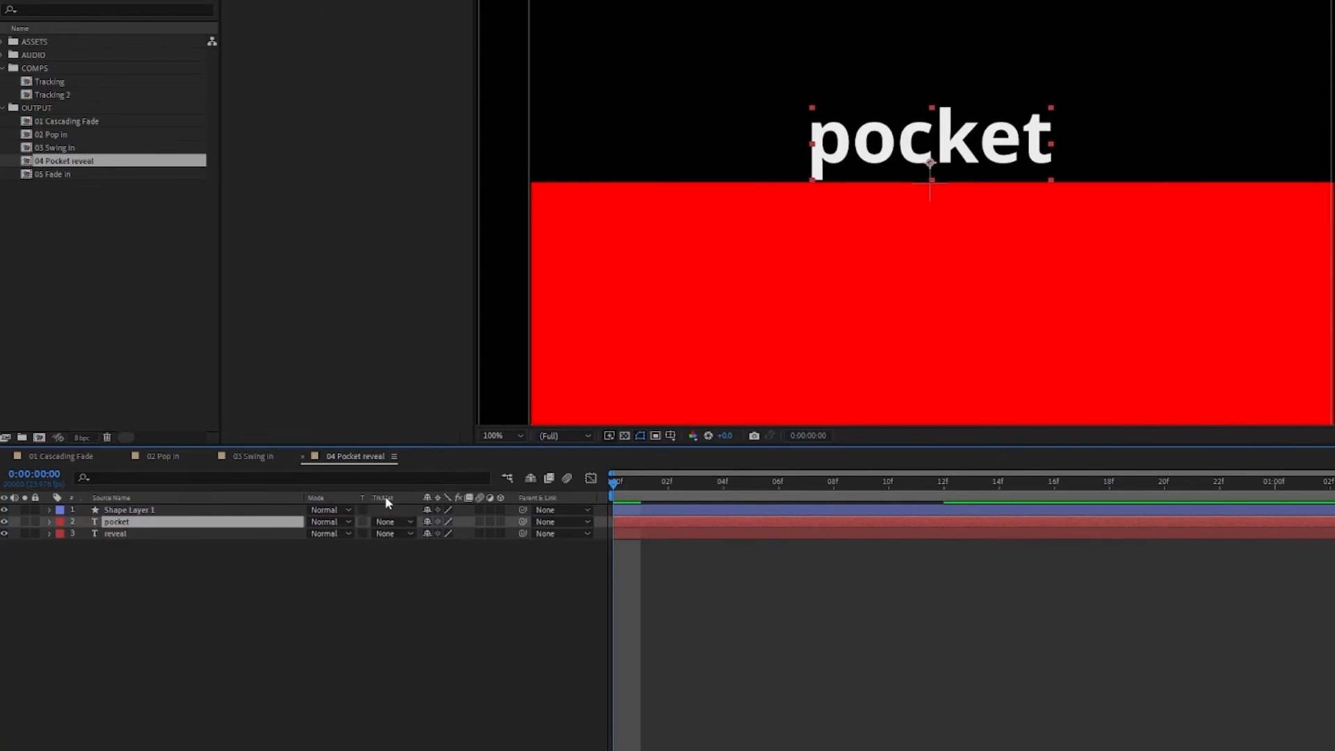
left_click(388, 522)
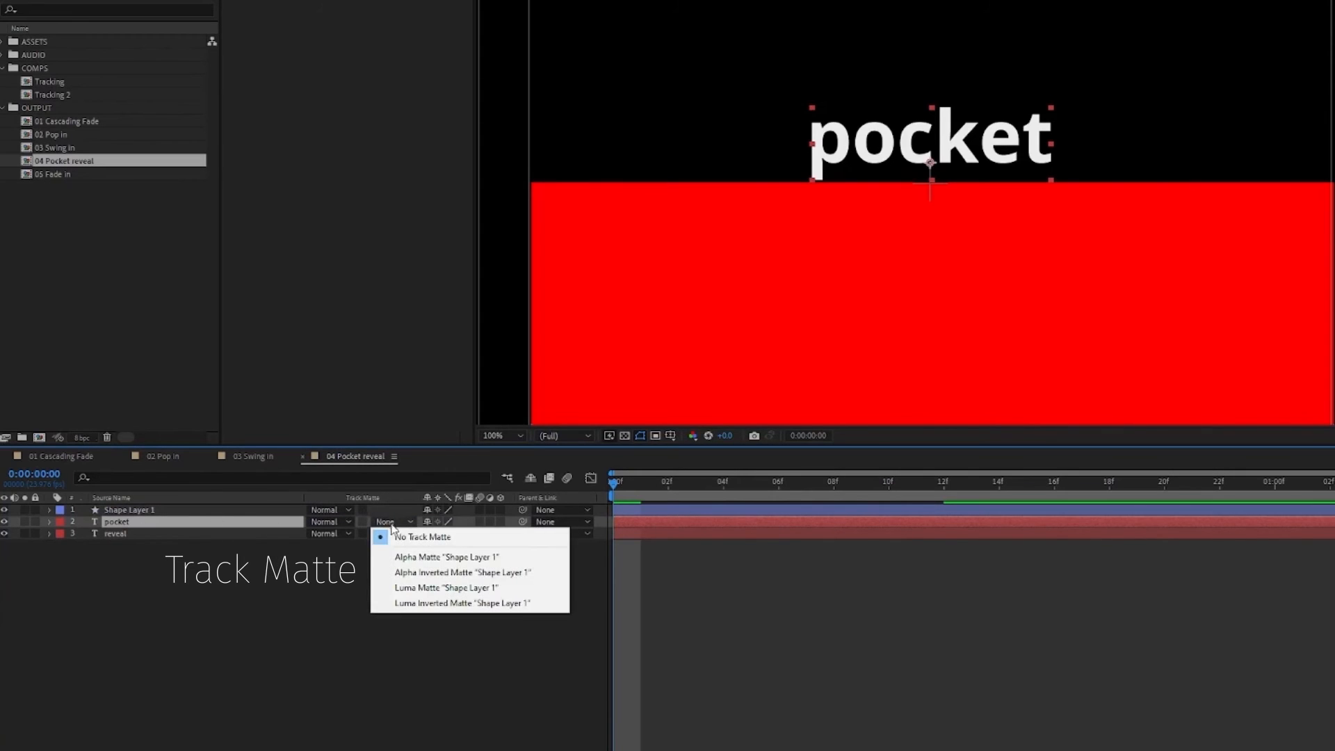
left_click(408, 572)
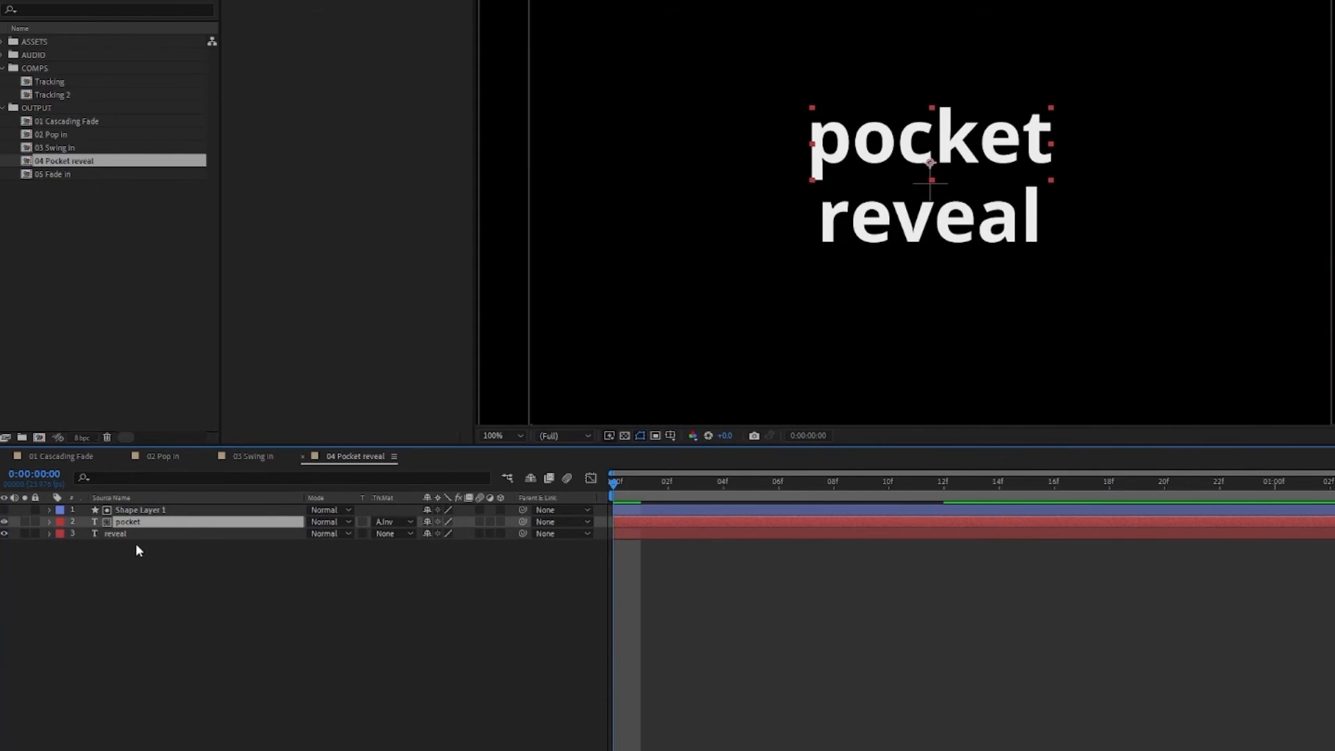
Show and hide Shape Layer 1 to examine where its rectangle mattes the pocket text.
left_click(135, 512)
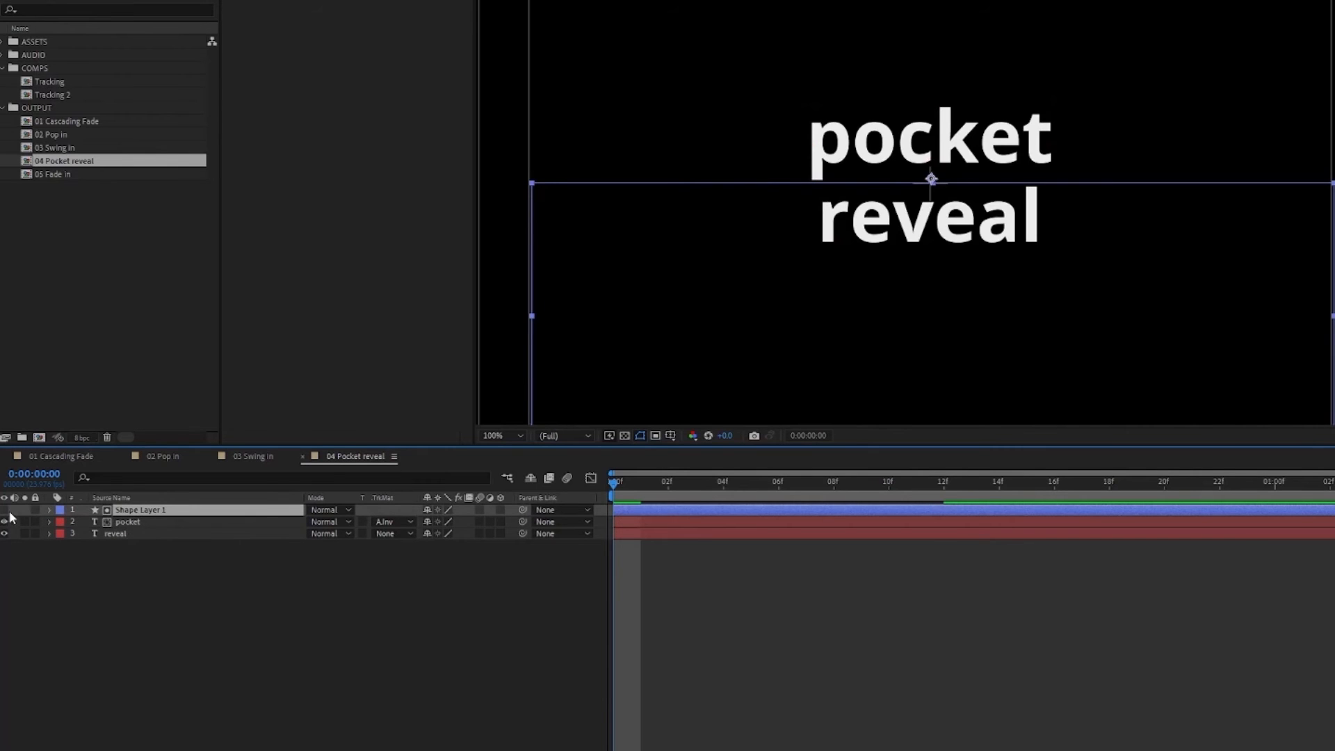
left_click(136, 520)
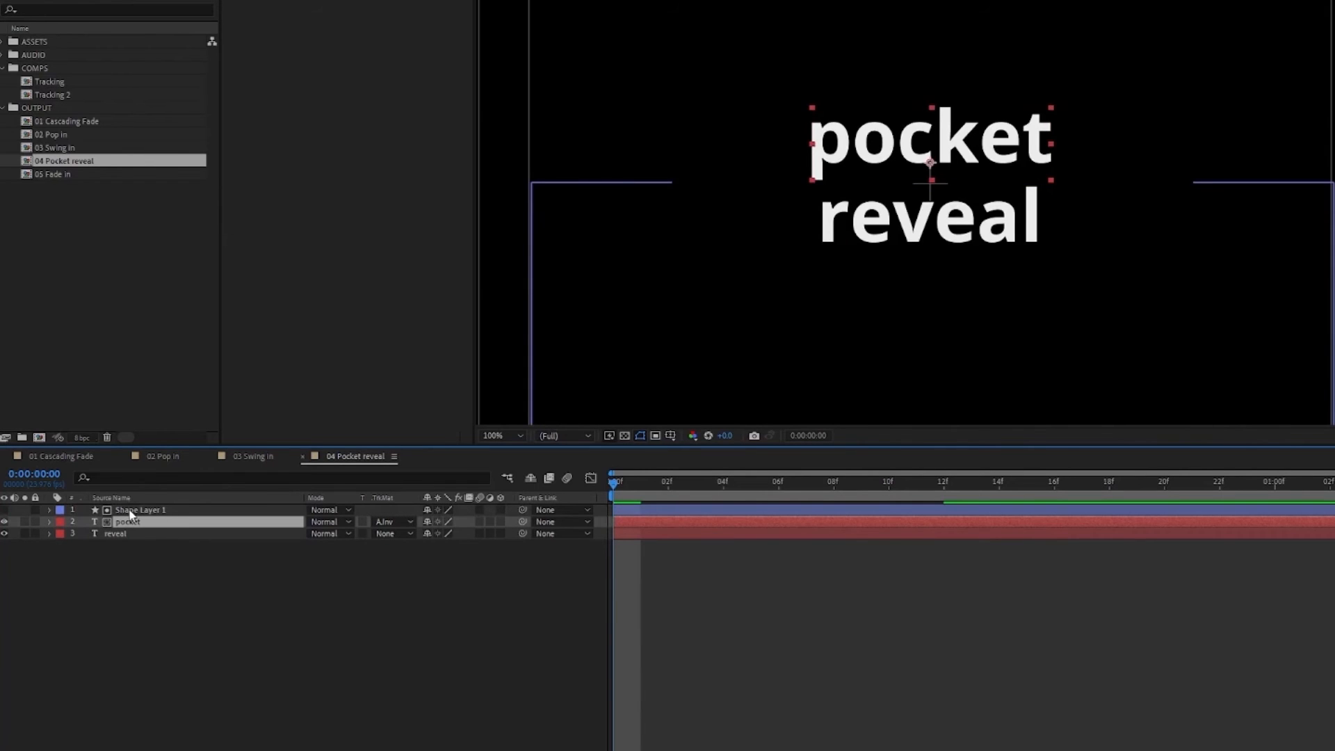
left_click(4, 510)
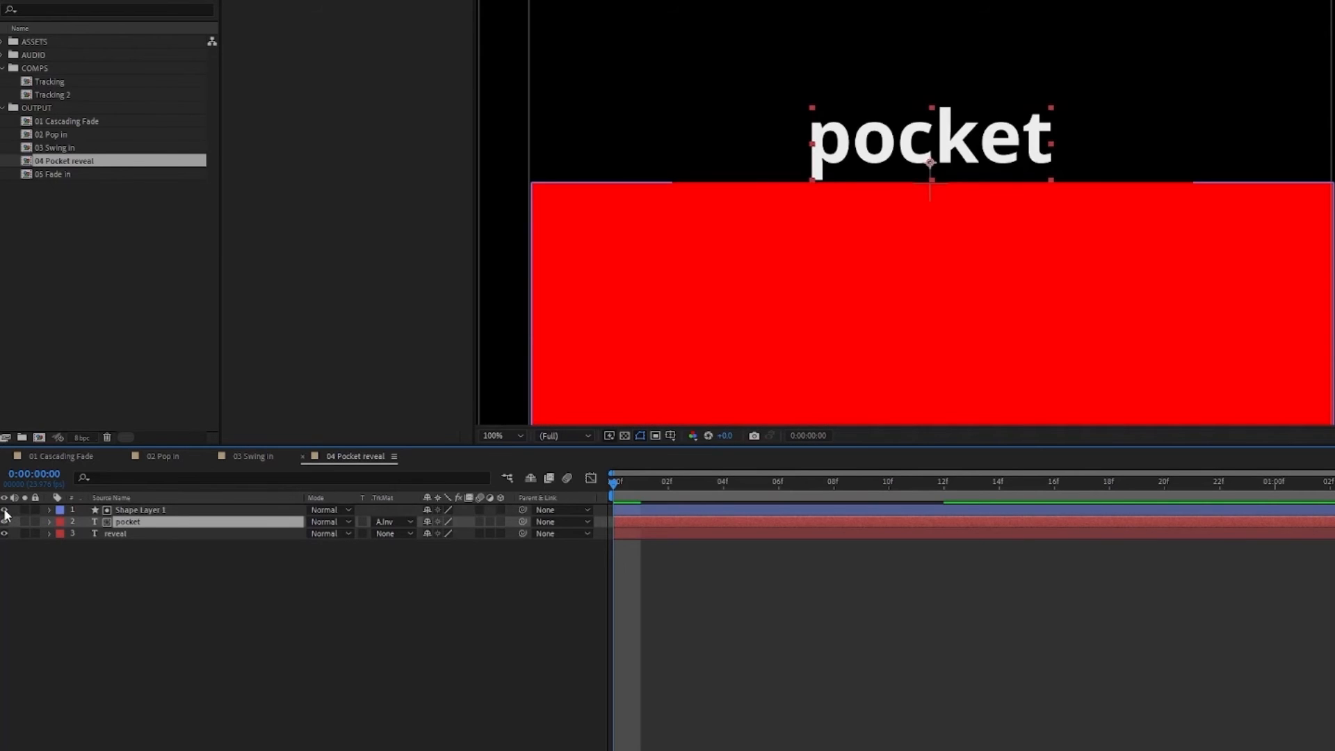
left_click(4, 510)
left_click(127, 512)
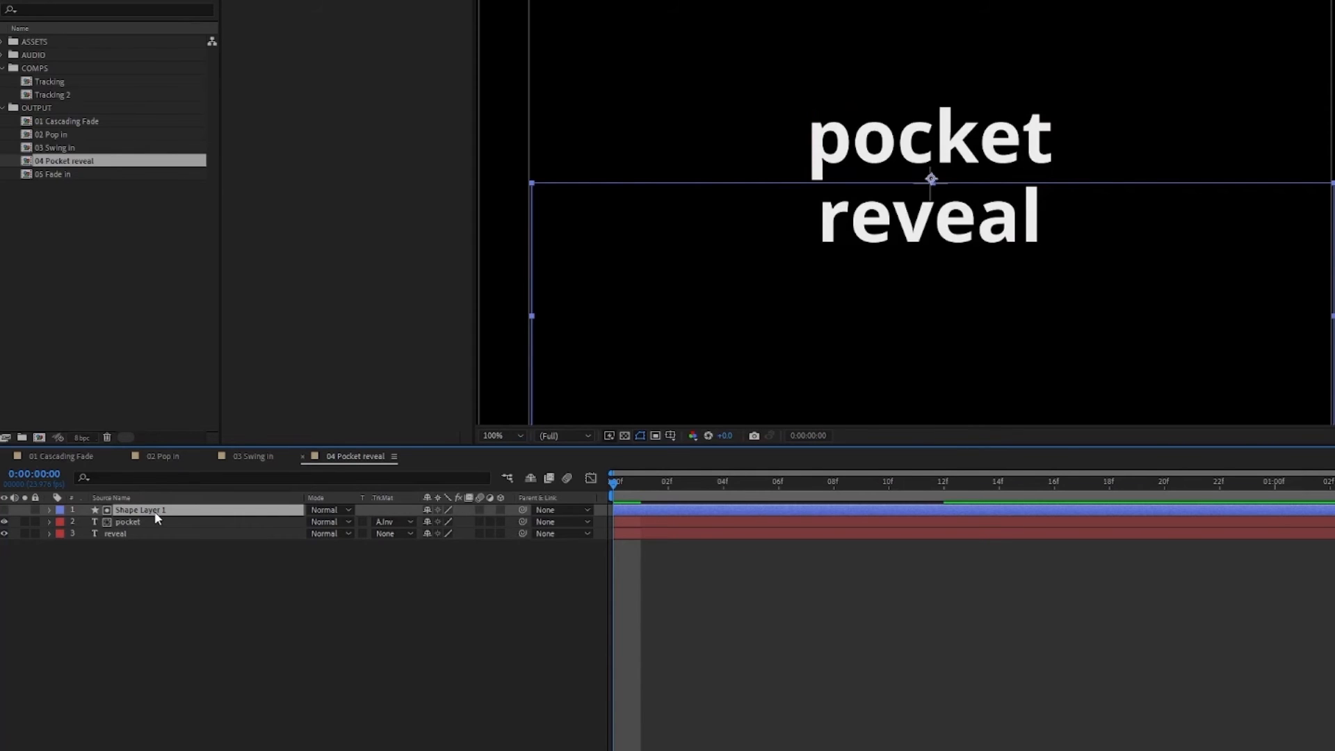
left_click(123, 521, "shift")
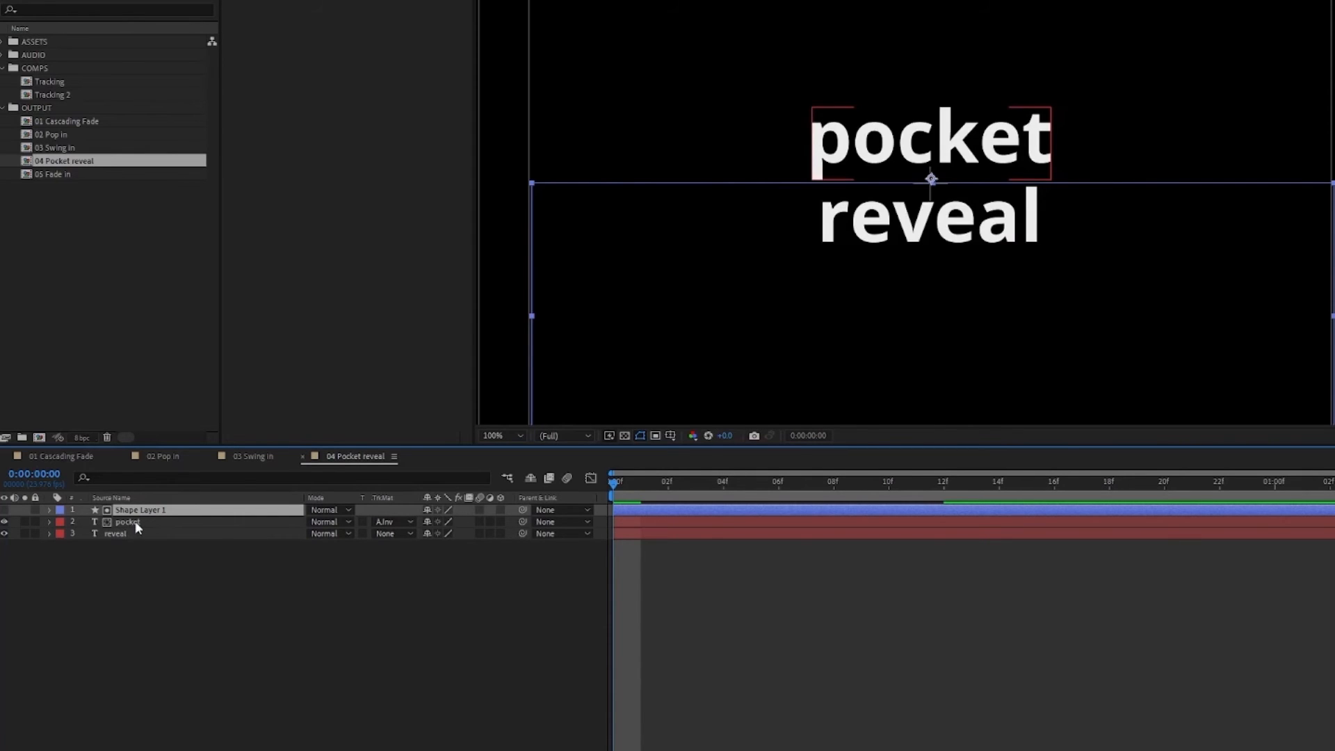
Separate the pocket layer's Position dimensions and add a Y Position keyframe at frame 12.
left_click(135, 521)
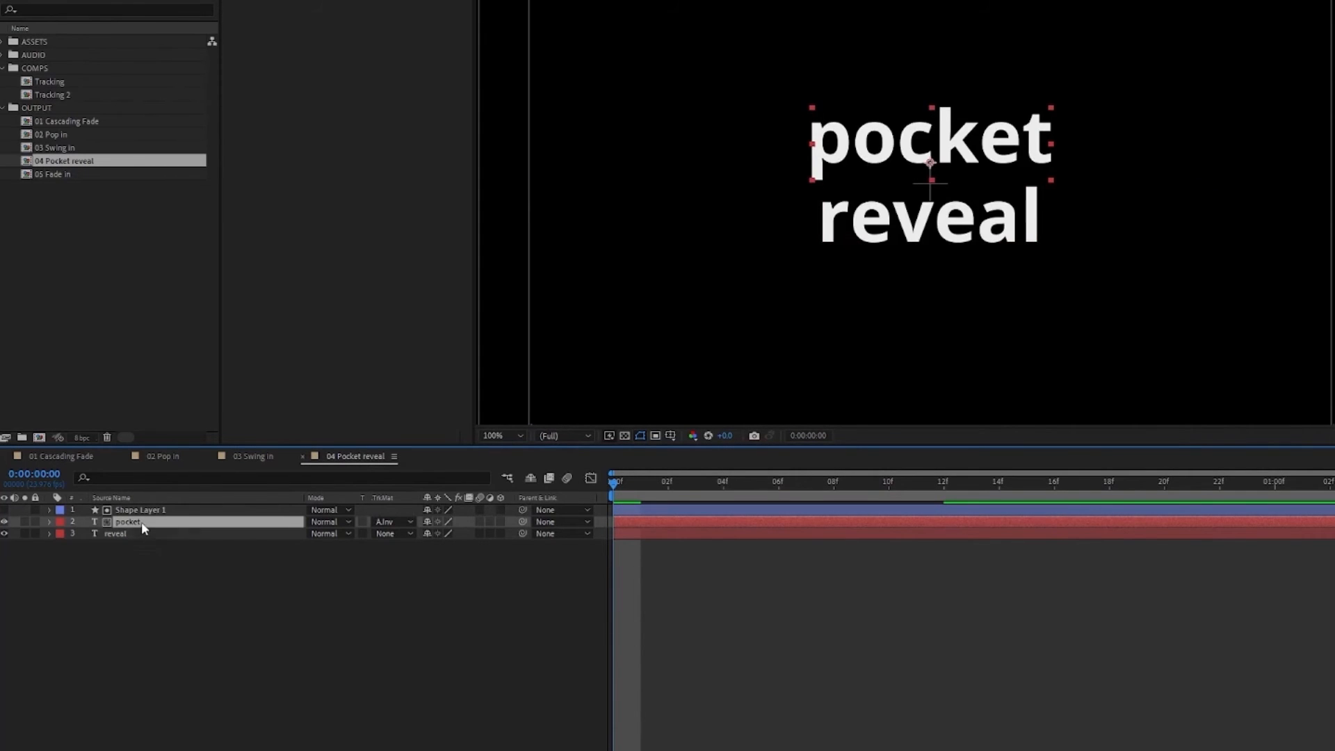
key("p")
right_click(108, 537)
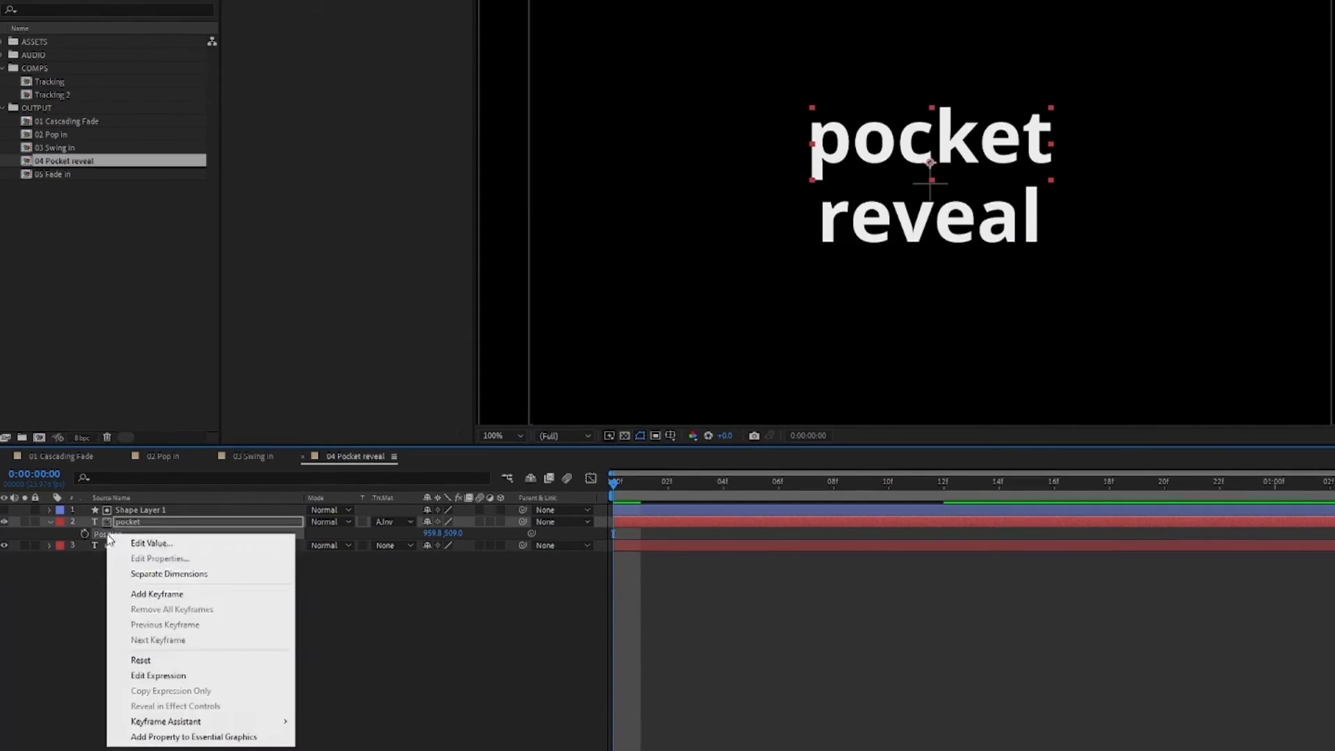
left_click(163, 574)
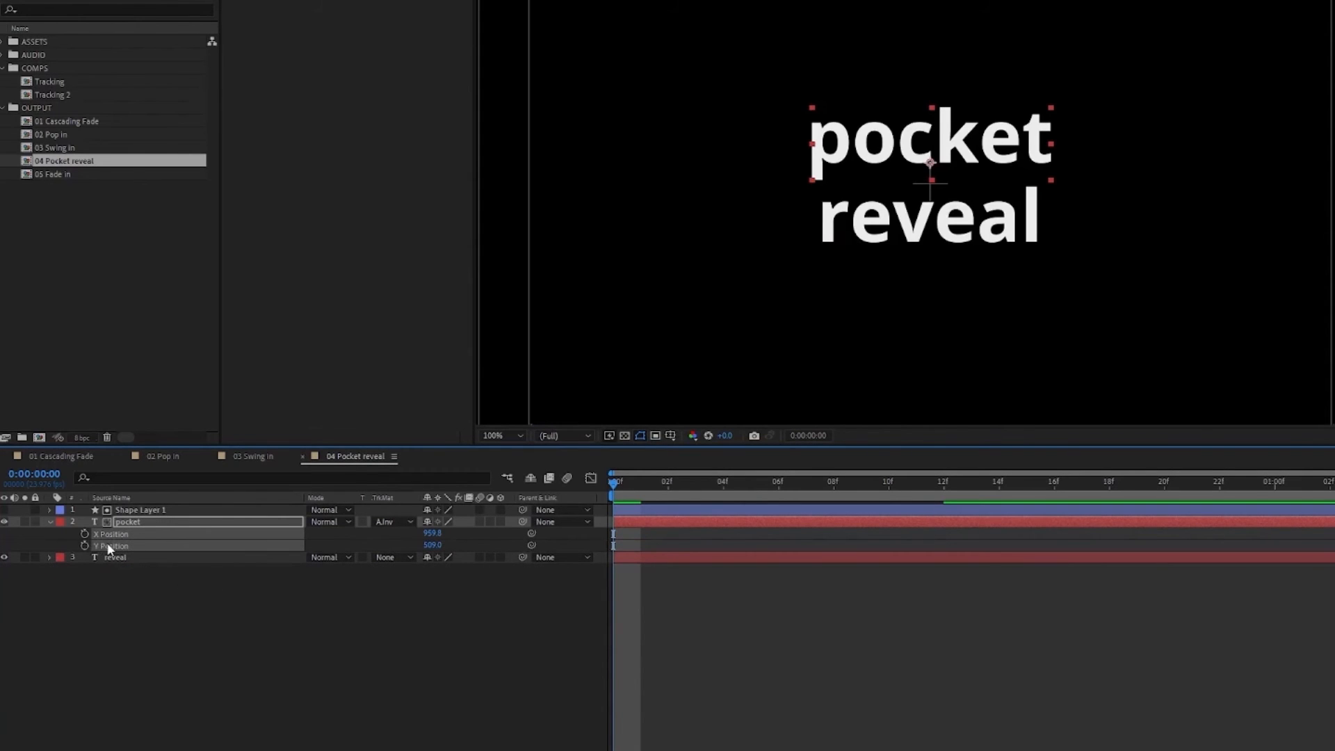
left_click(81, 577)
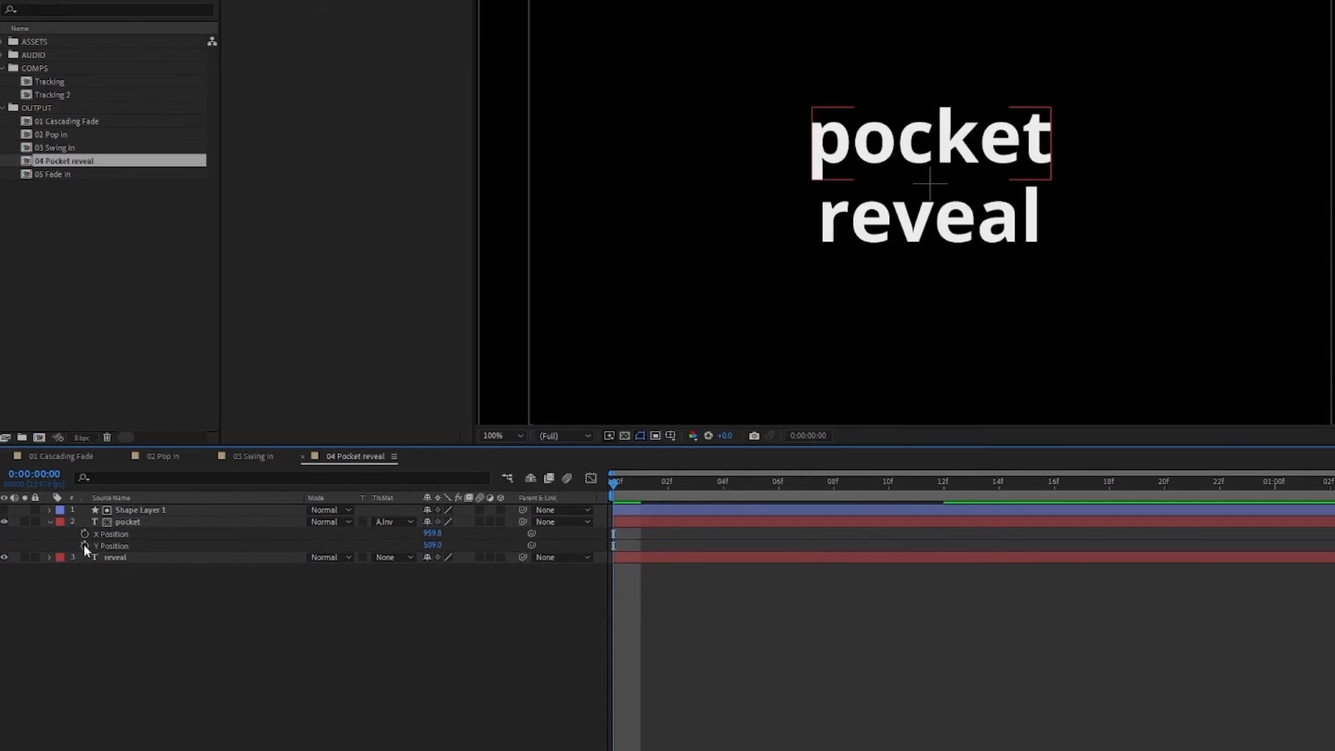
left_click(84, 545)
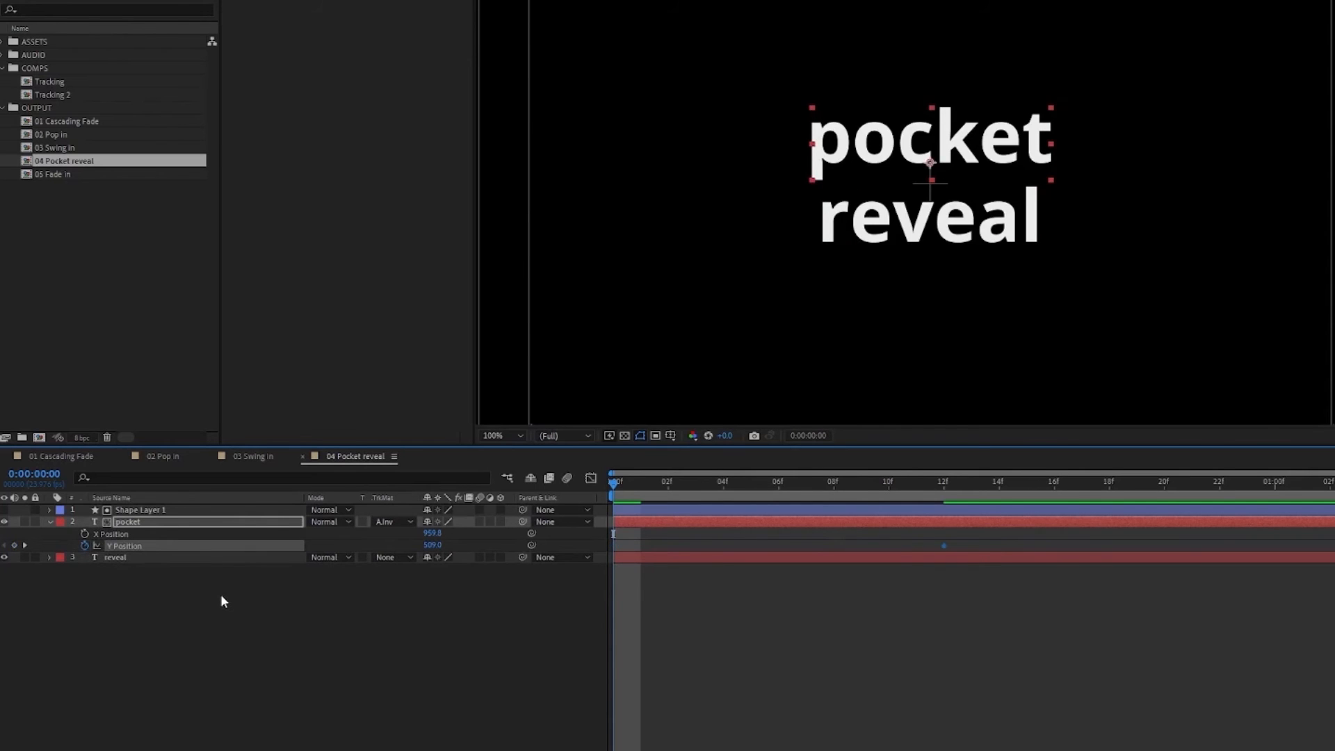
Set the pocket layer's Y Position to 642 at frame 0 and apply Easy Ease to both Y Position keyframes.
left_click_drag(432, 545, 474, 544)
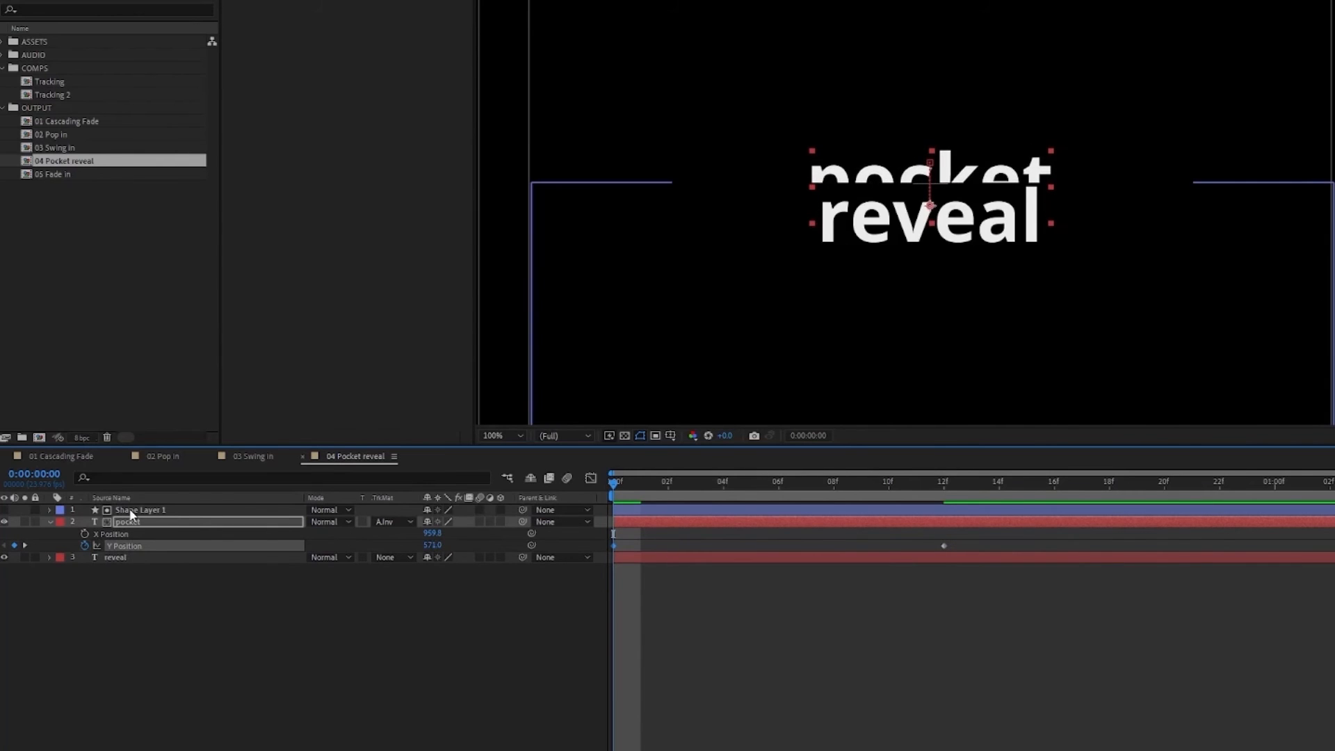
left_click(5, 511)
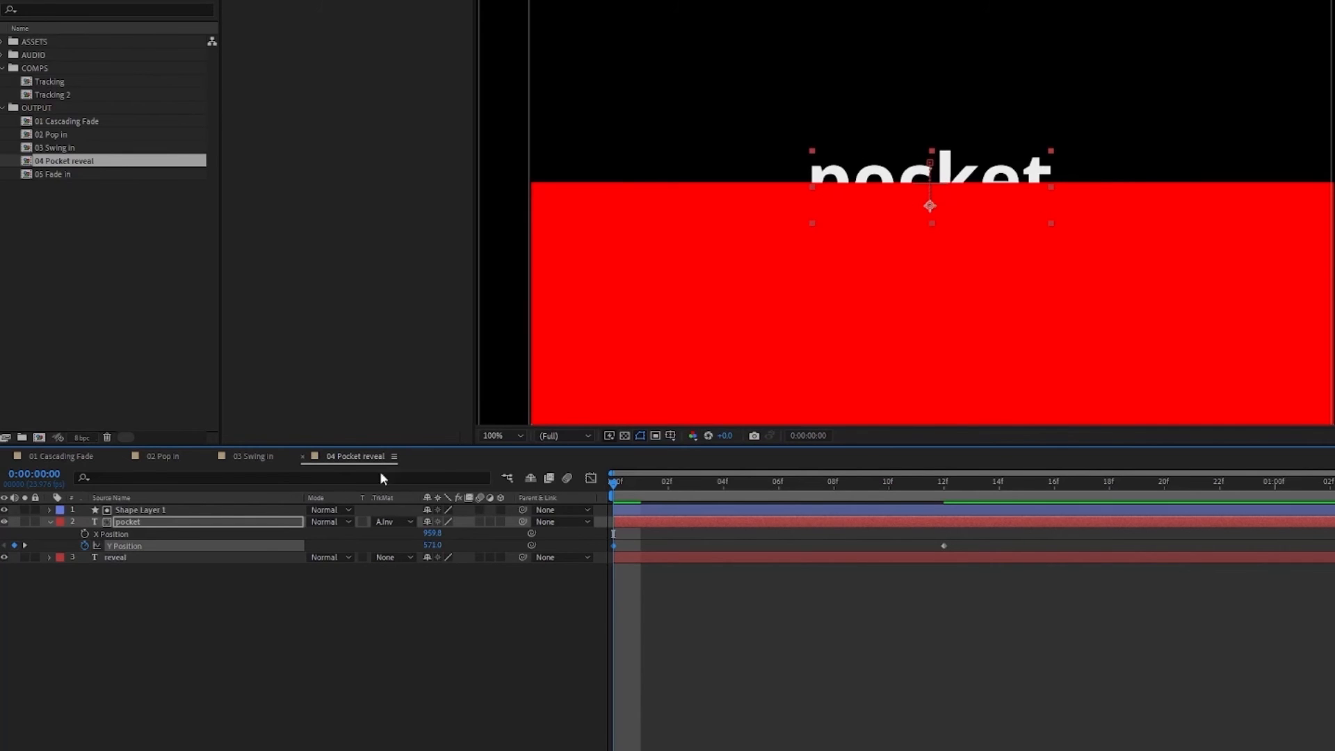
left_click(4, 510)
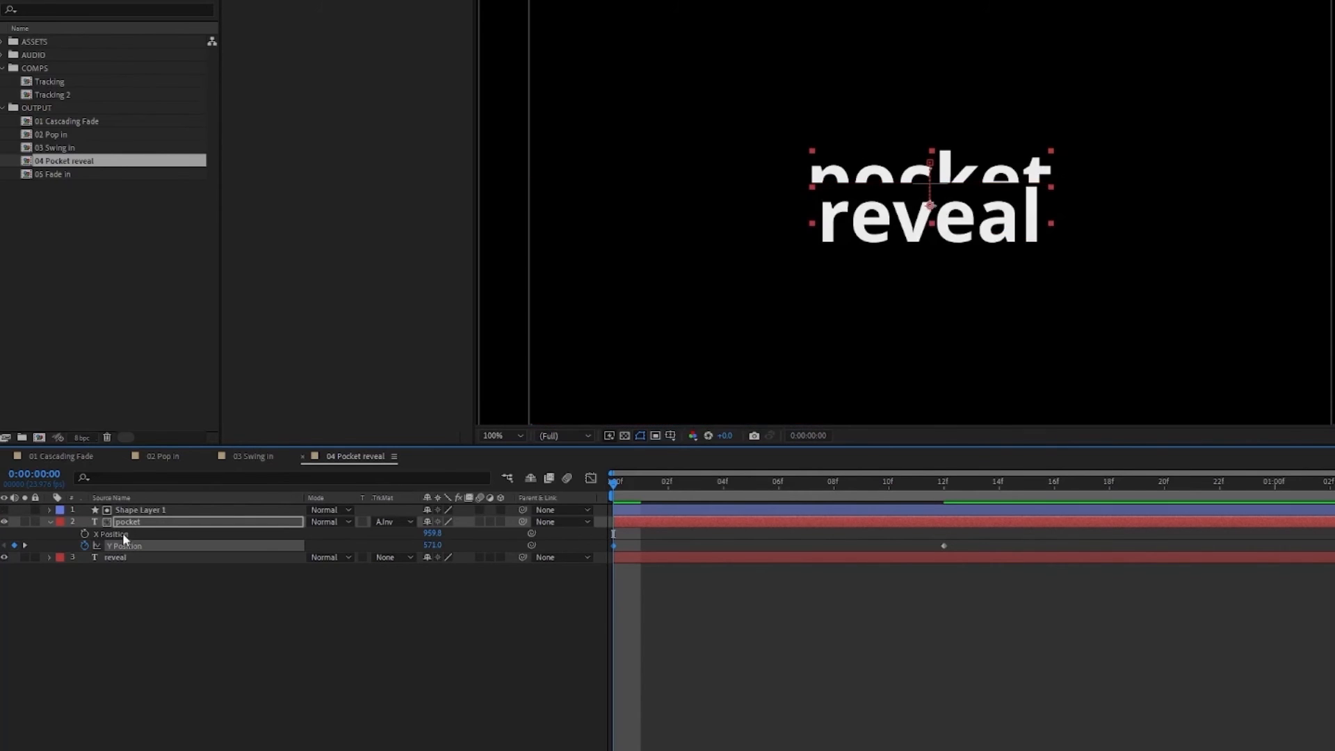
left_click_drag(432, 545, 476, 542)
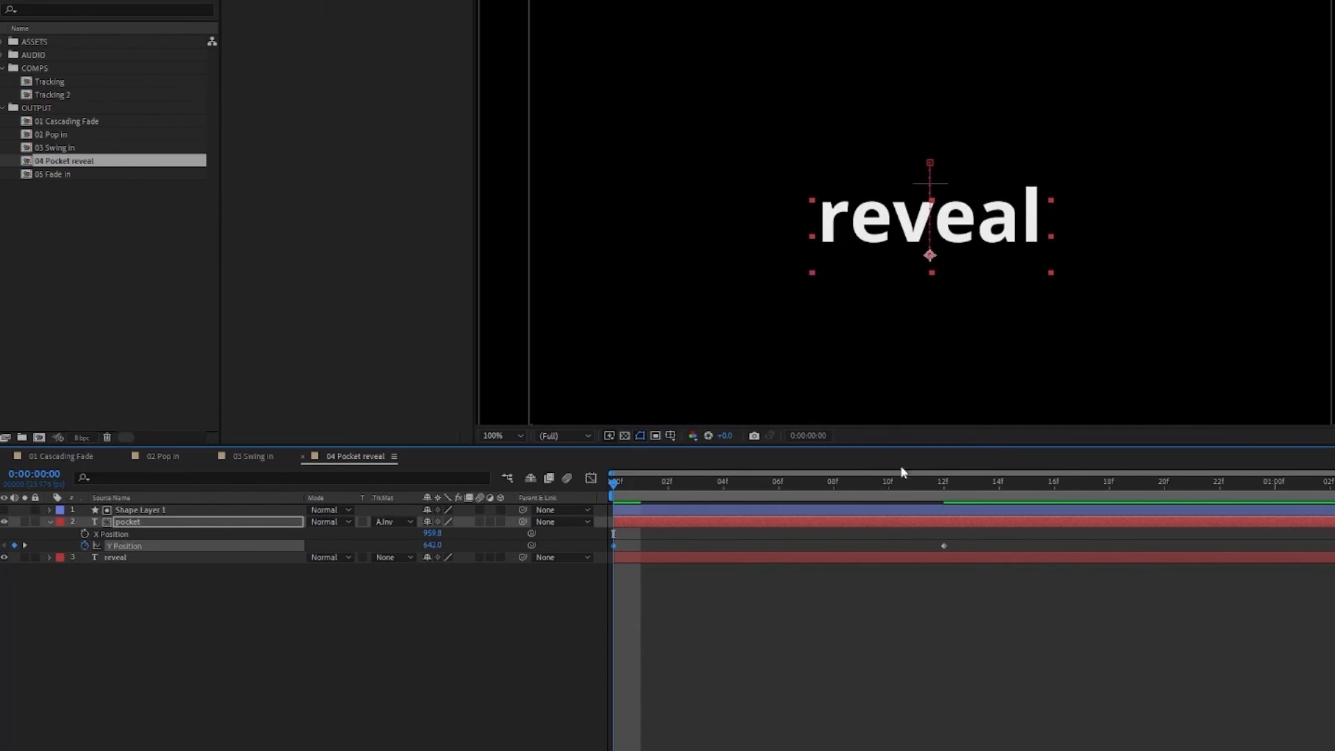
left_click_drag(986, 537, 606, 555)
key("F9")
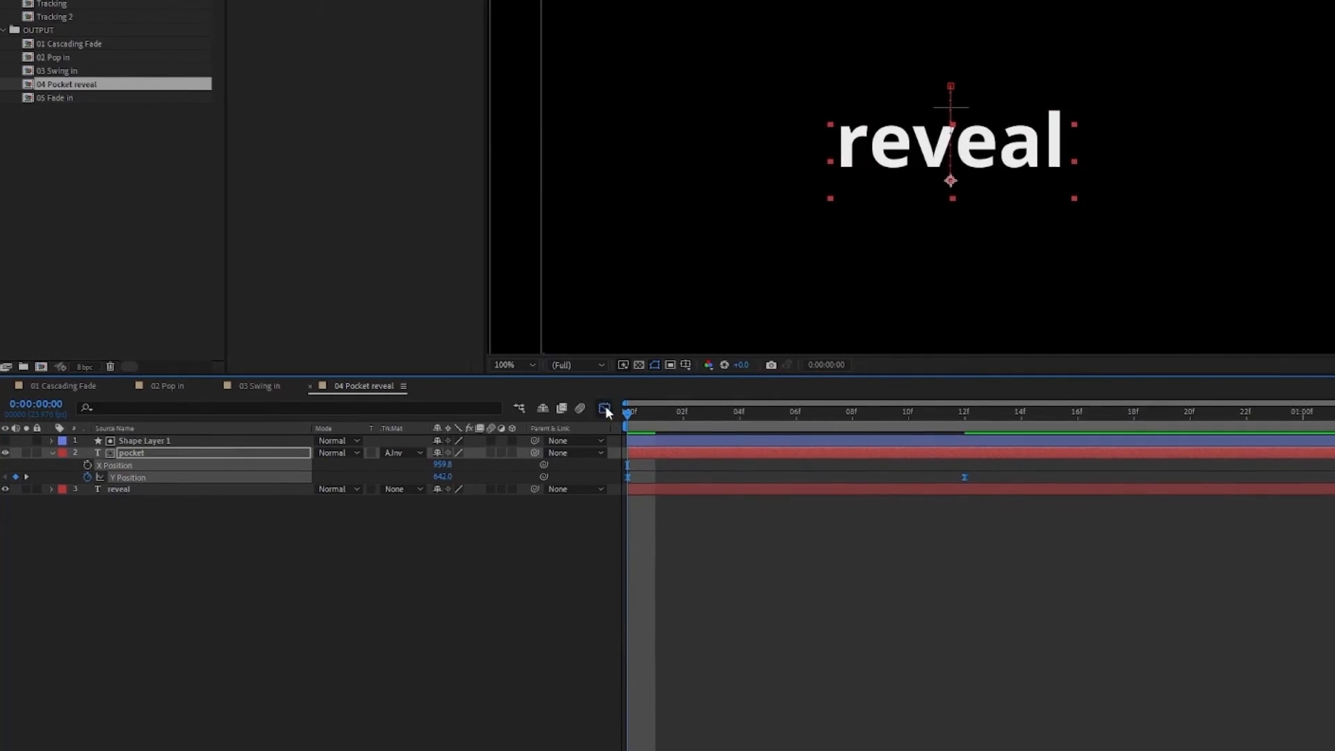
Steepen the start of the pocket layer's Y Position value curve so it moves fast at first and eases into frame 12, and preview it.
left_click(605, 409)
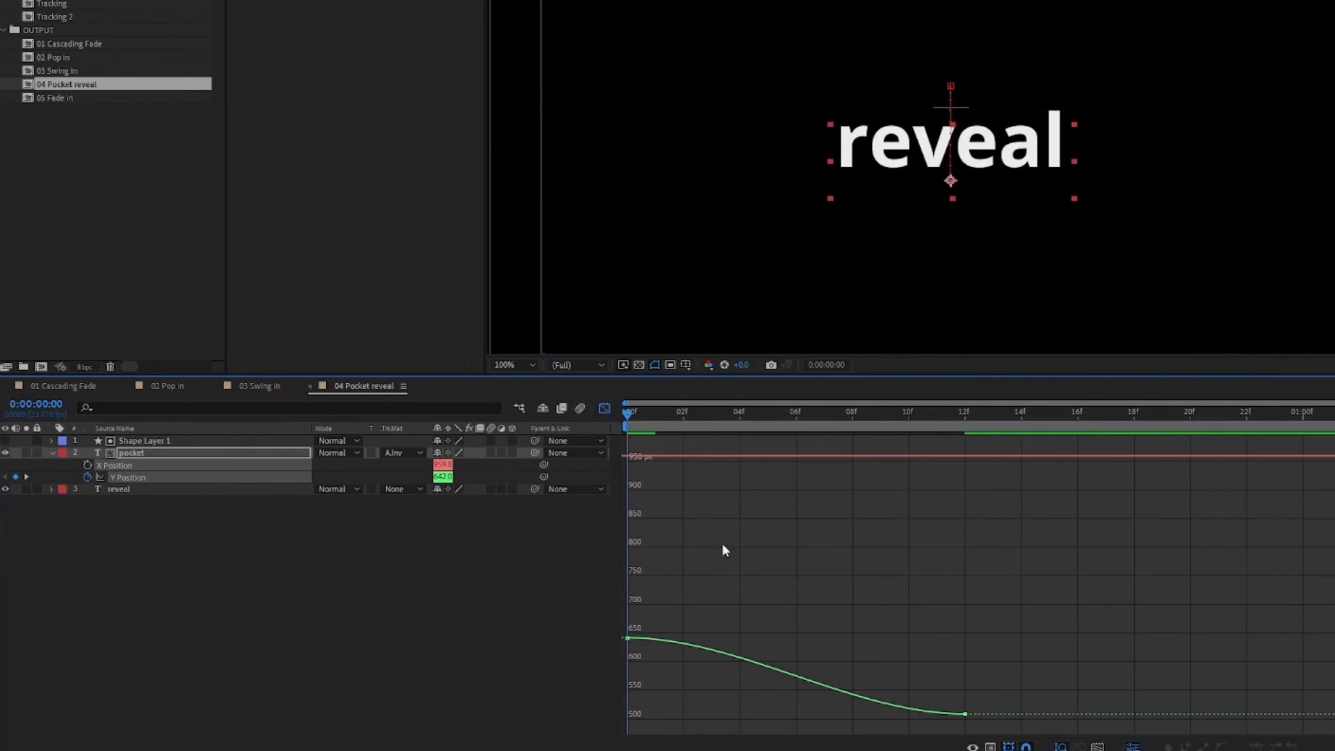
left_click(144, 483)
left_click(146, 477)
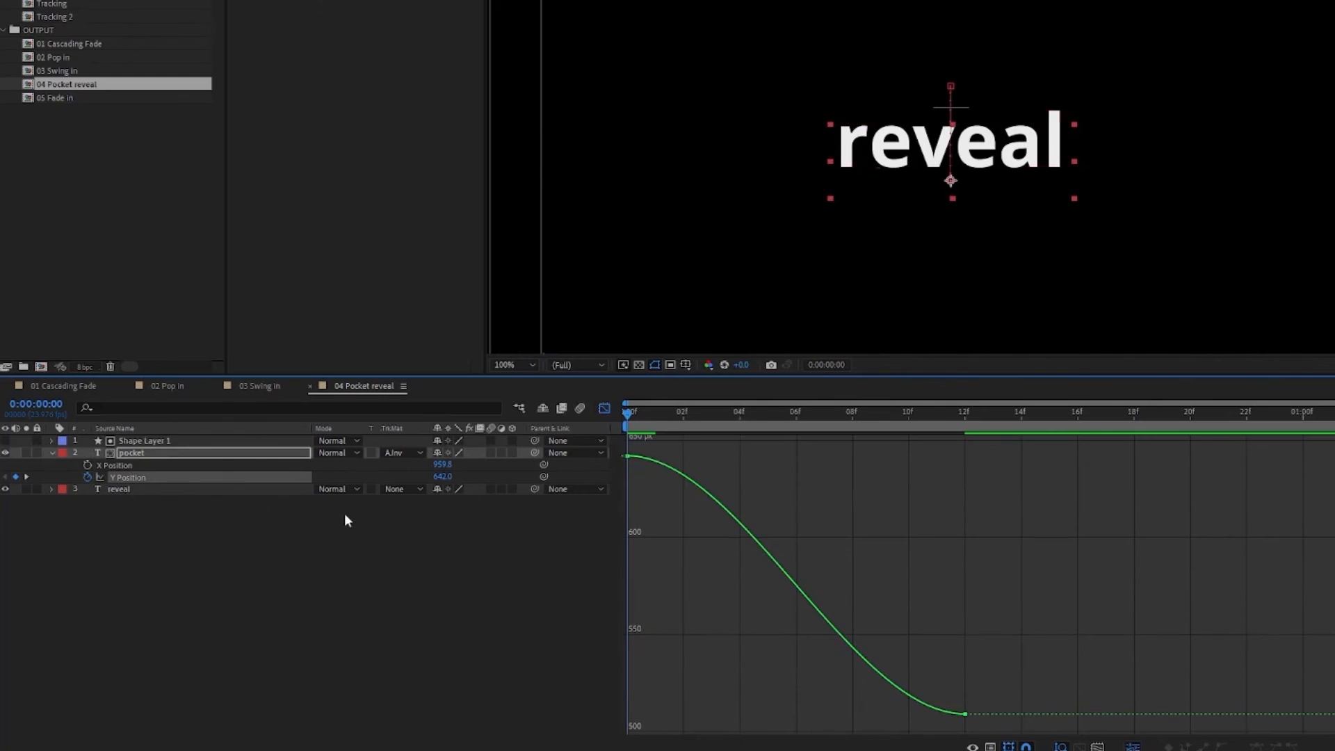
left_click_drag(607, 464, 562, 652)
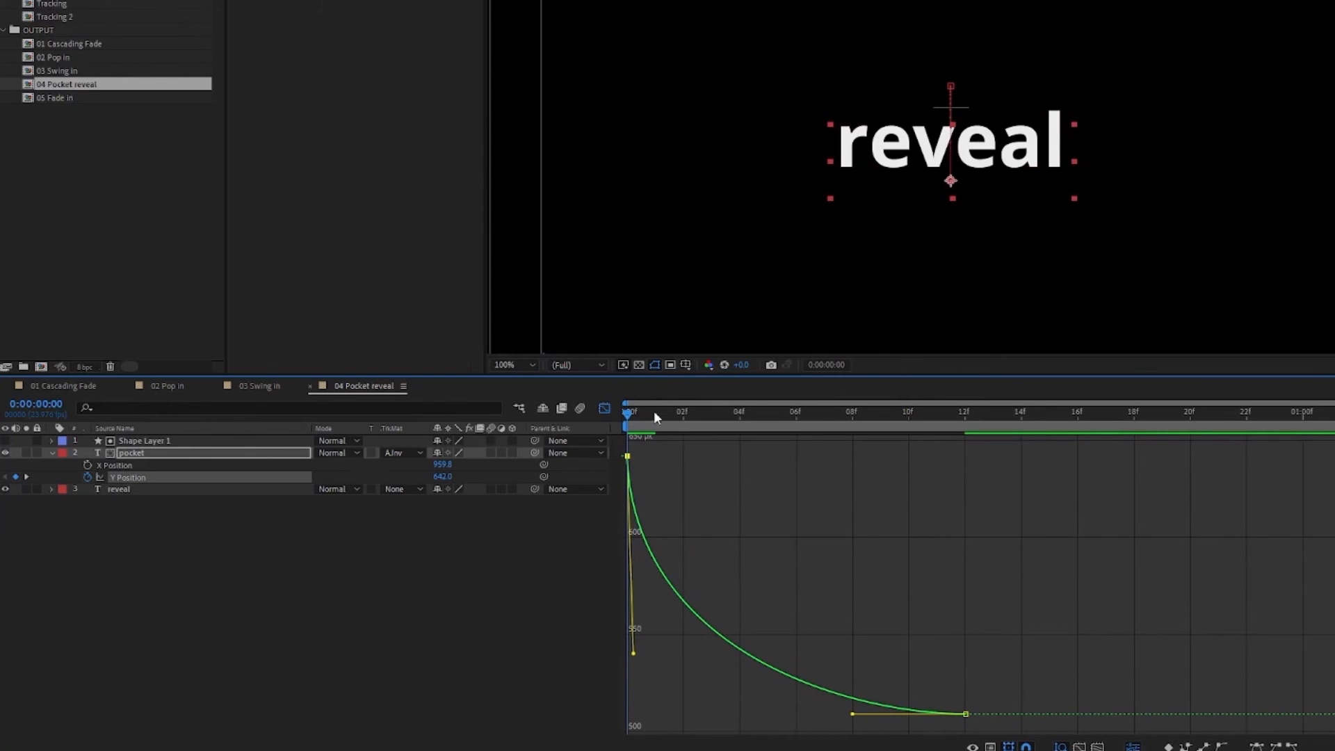
left_click(451, 600)
key("space")
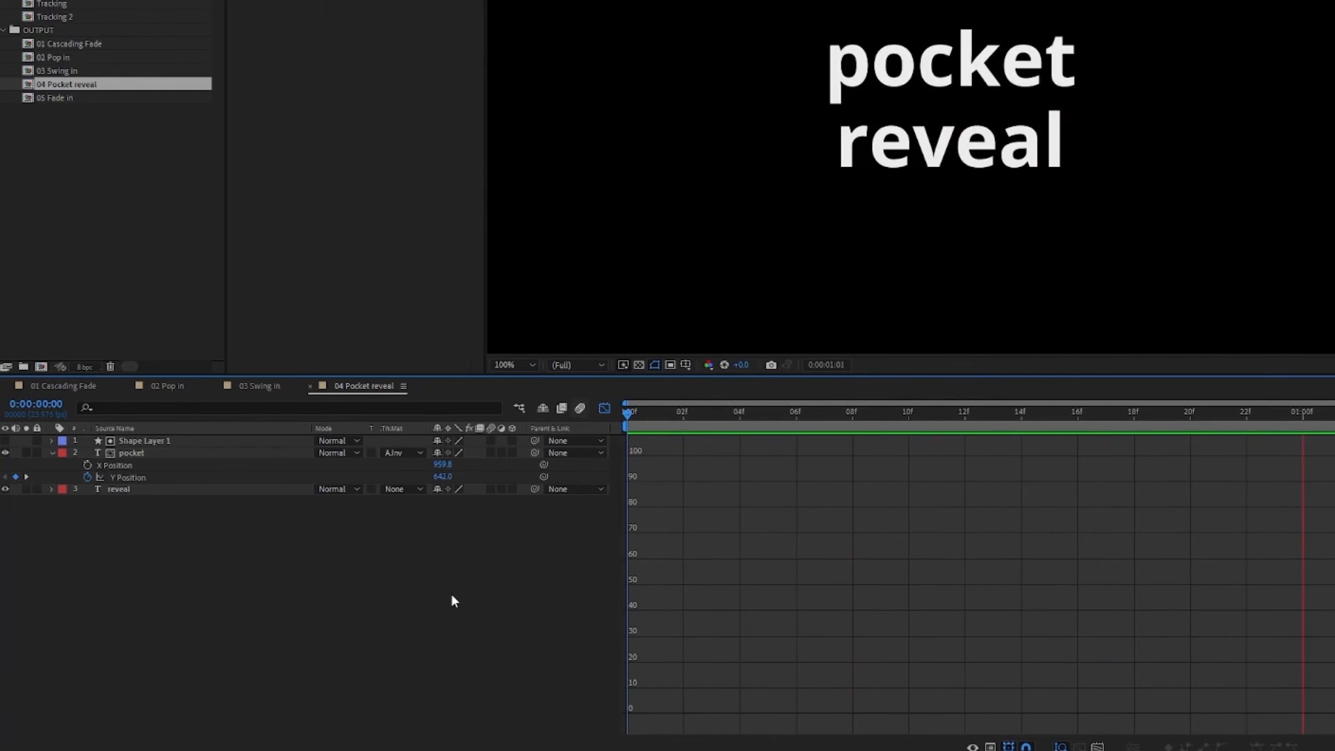
key("space")
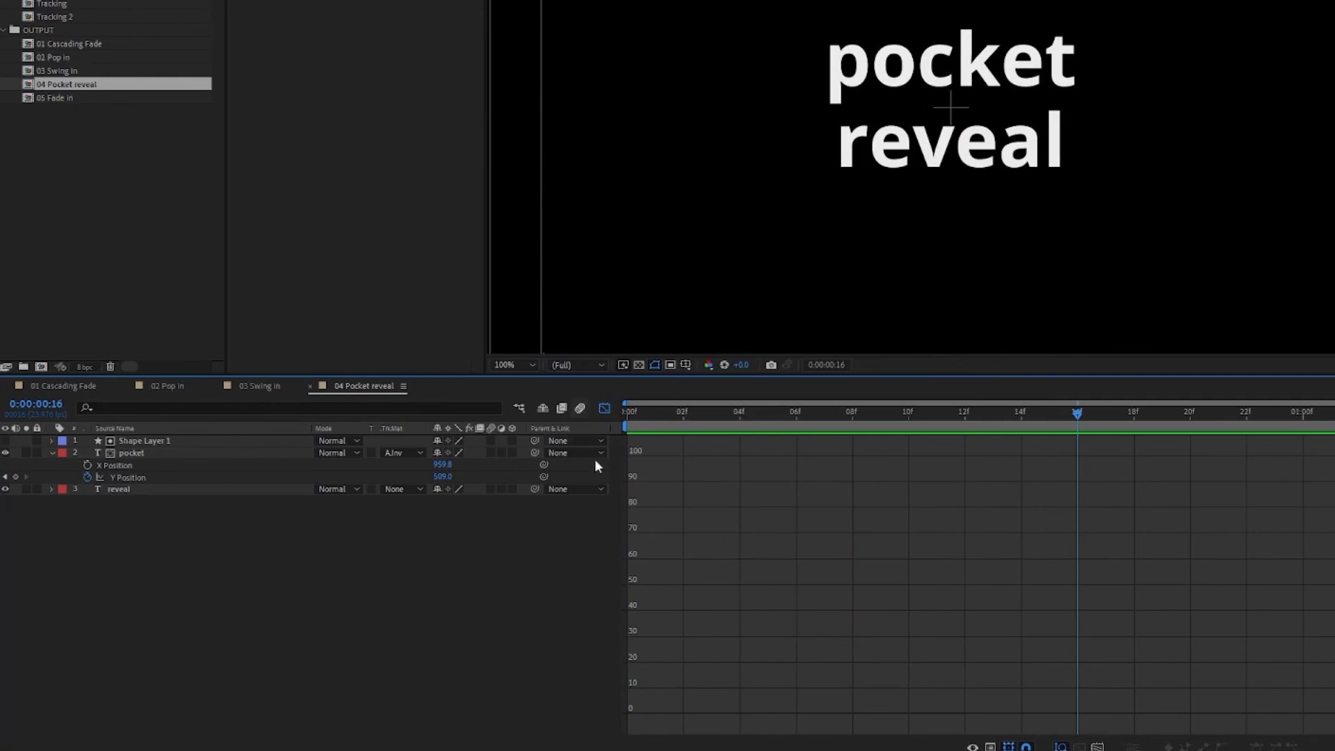
left_click(606, 407)
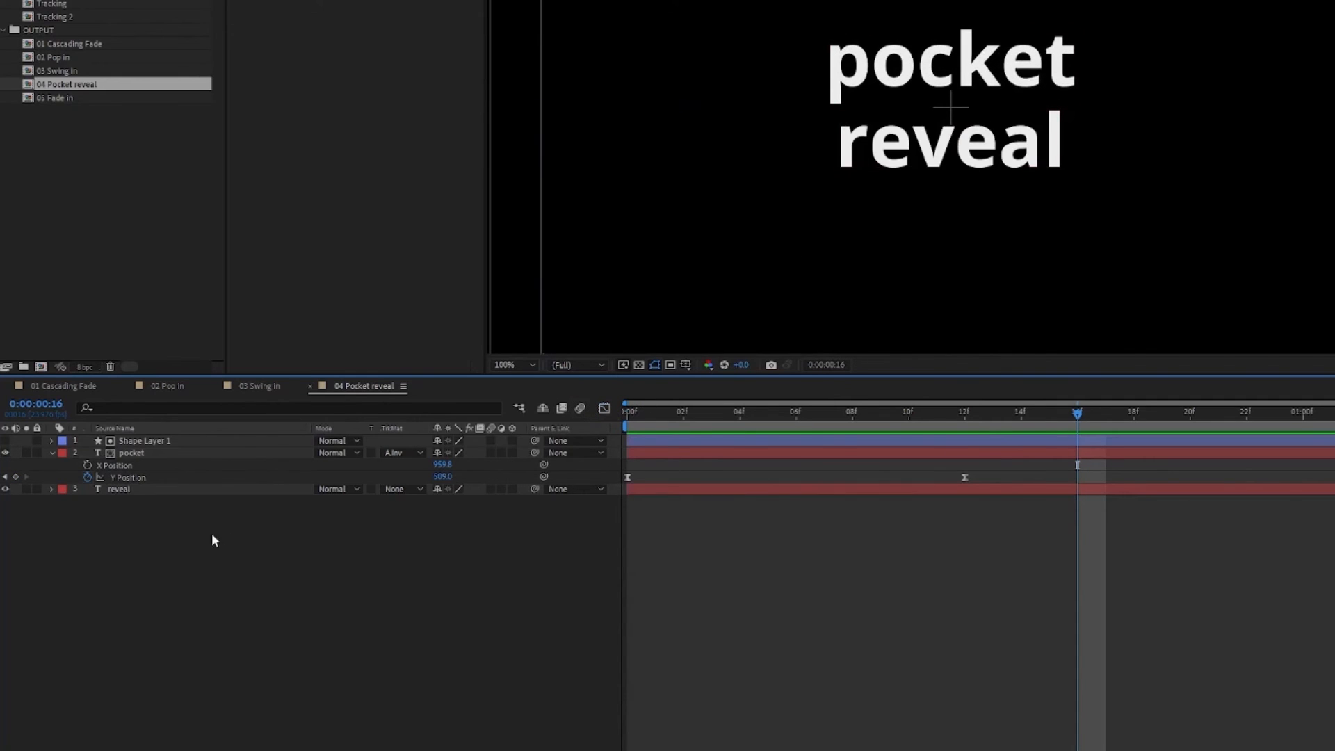
Duplicate Shape Layer 1, place the reveal layer directly below the duplicate, and set its track matte to Alpha Matte "Shape Layer 2".
left_click(136, 443)
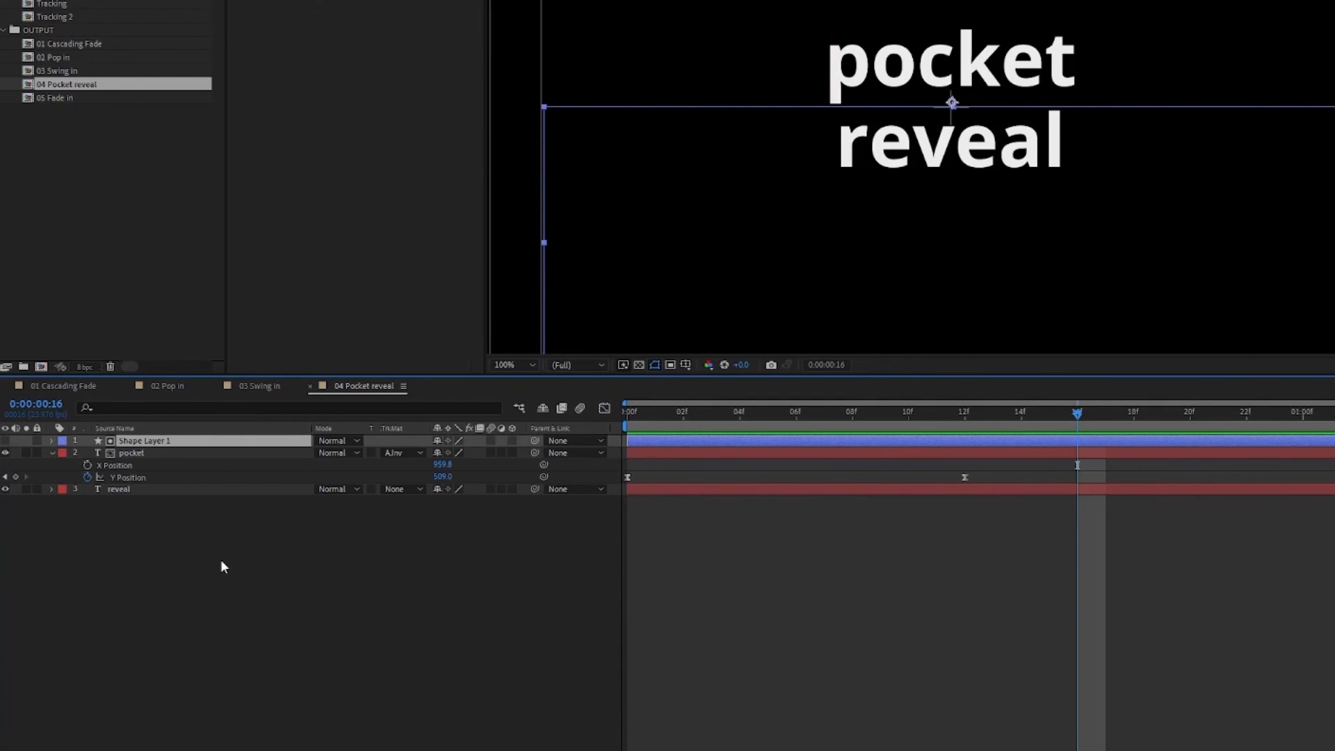
key("ctrl+d")
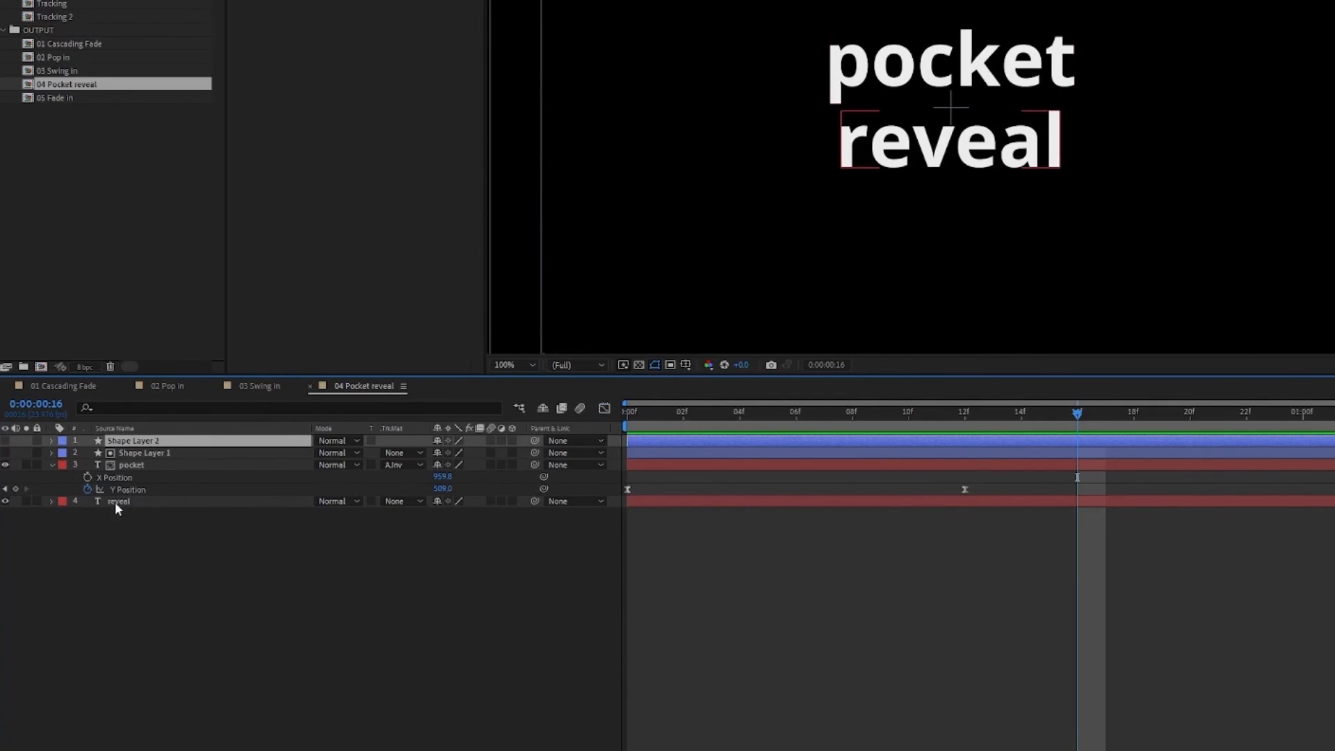
left_click_drag(115, 502, 134, 448)
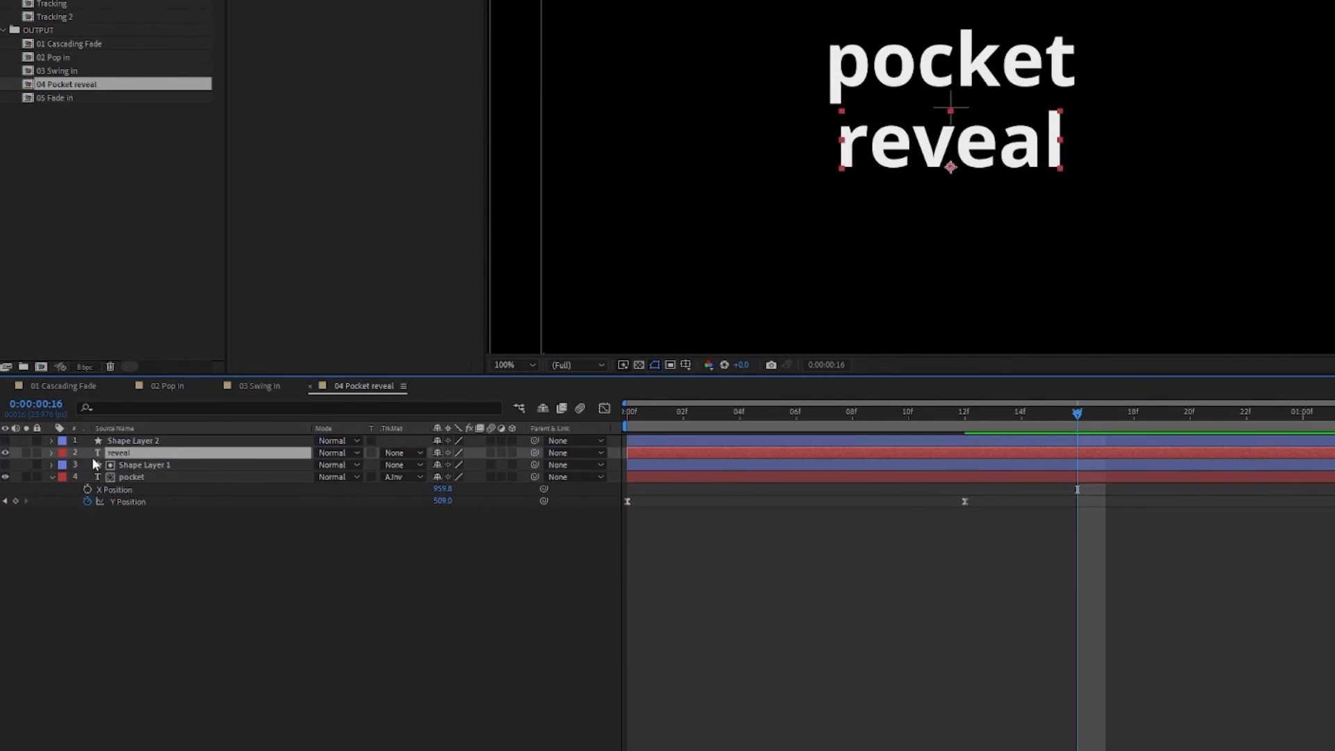
left_click(400, 453)
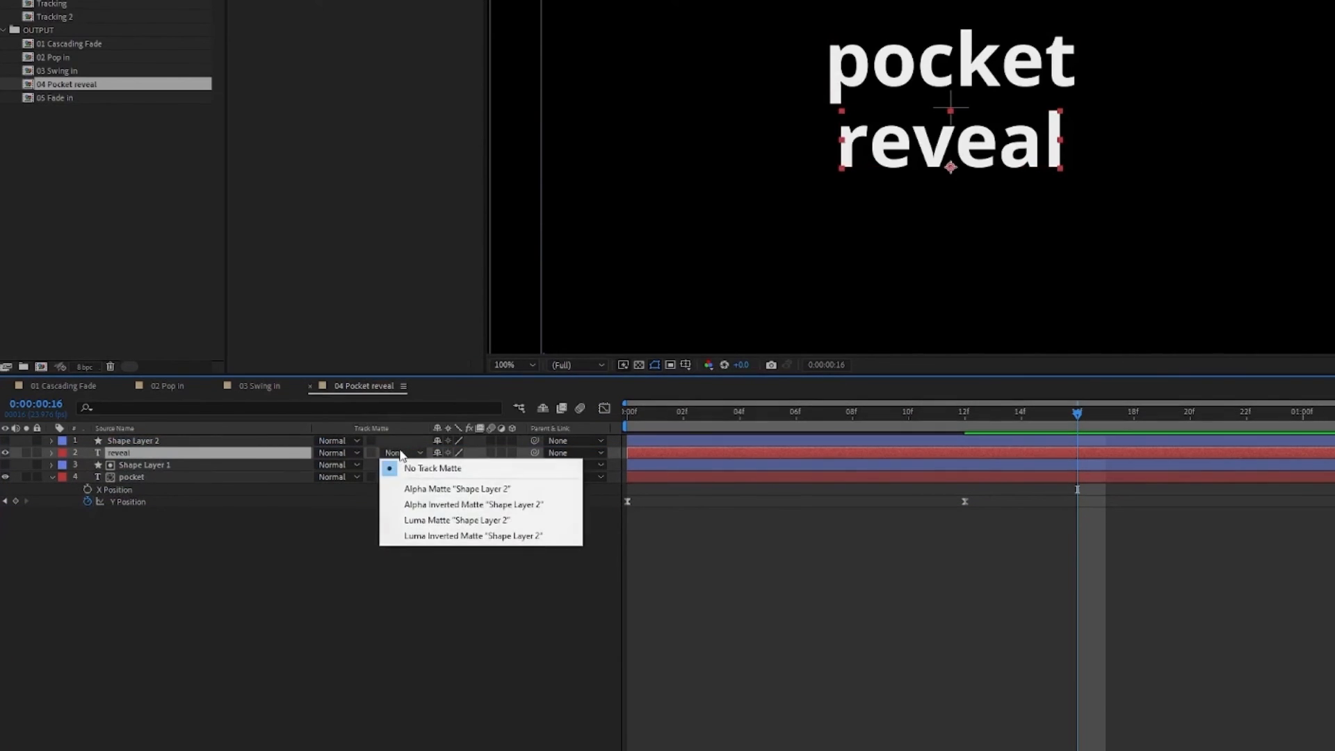
left_click(429, 489)
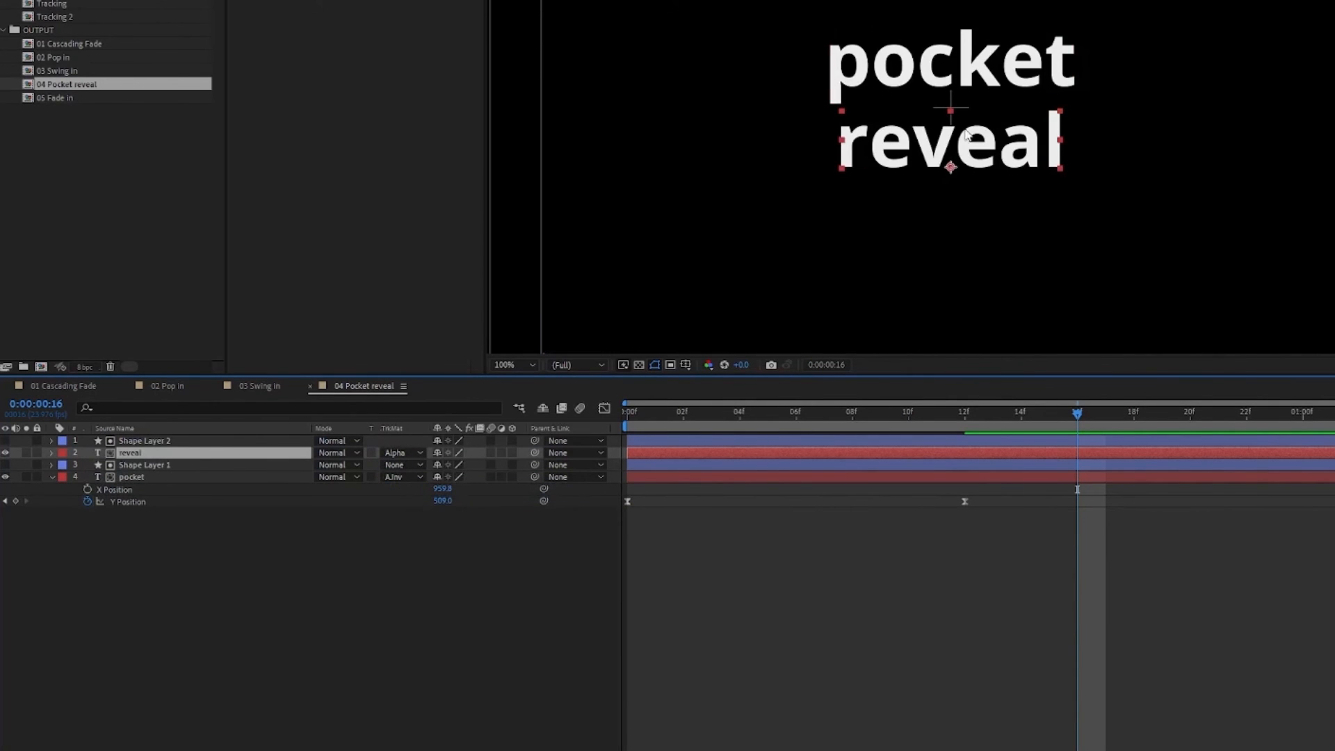
Show and hide Shape Layer 2 to examine which area of the reveal text its rectangle mattes.
left_click(7, 441)
left_click(6, 440)
left_click(6, 440)
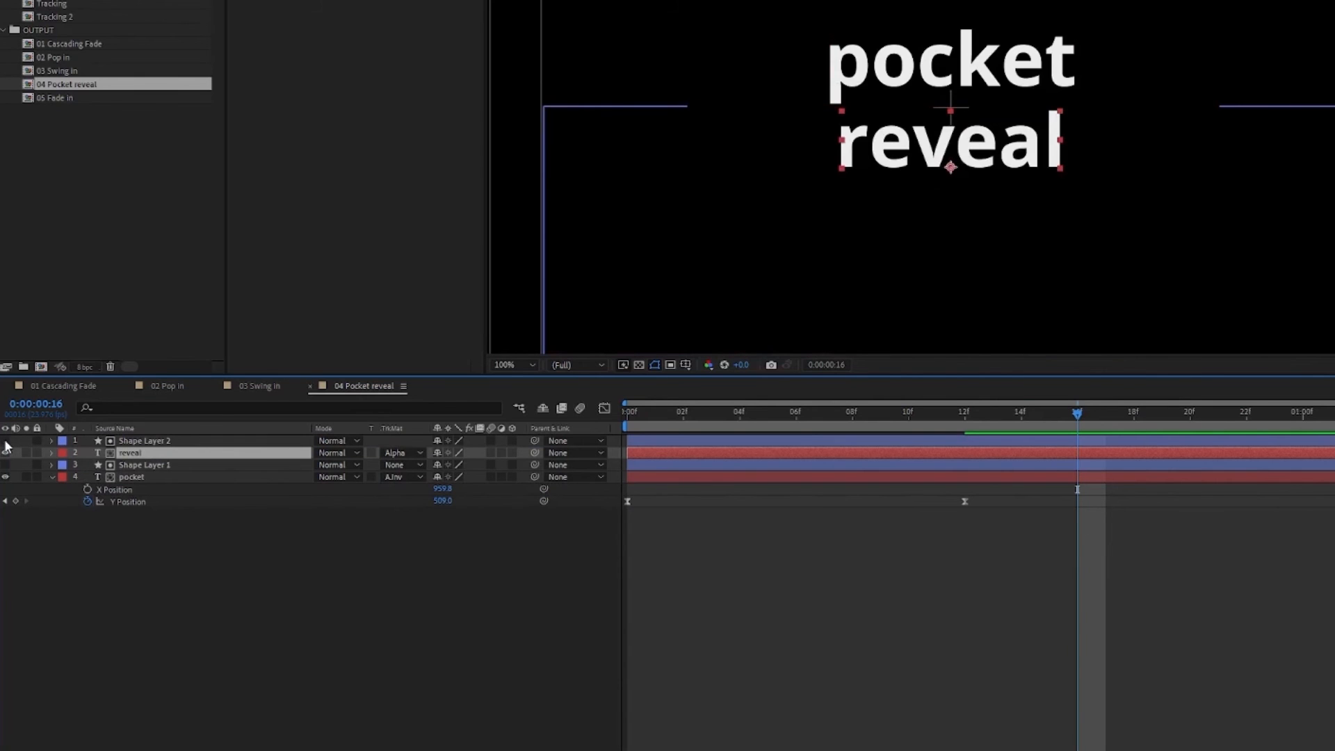
left_click(6, 441)
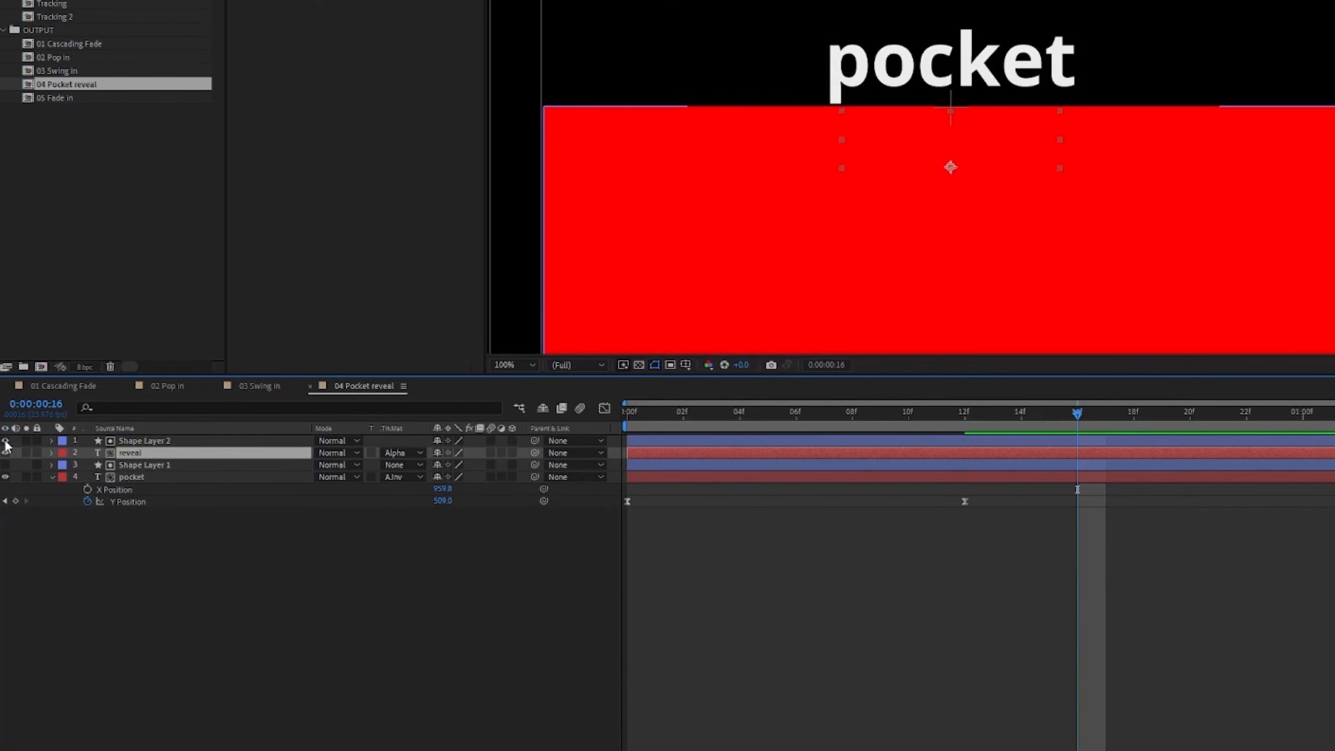
left_click(6, 441)
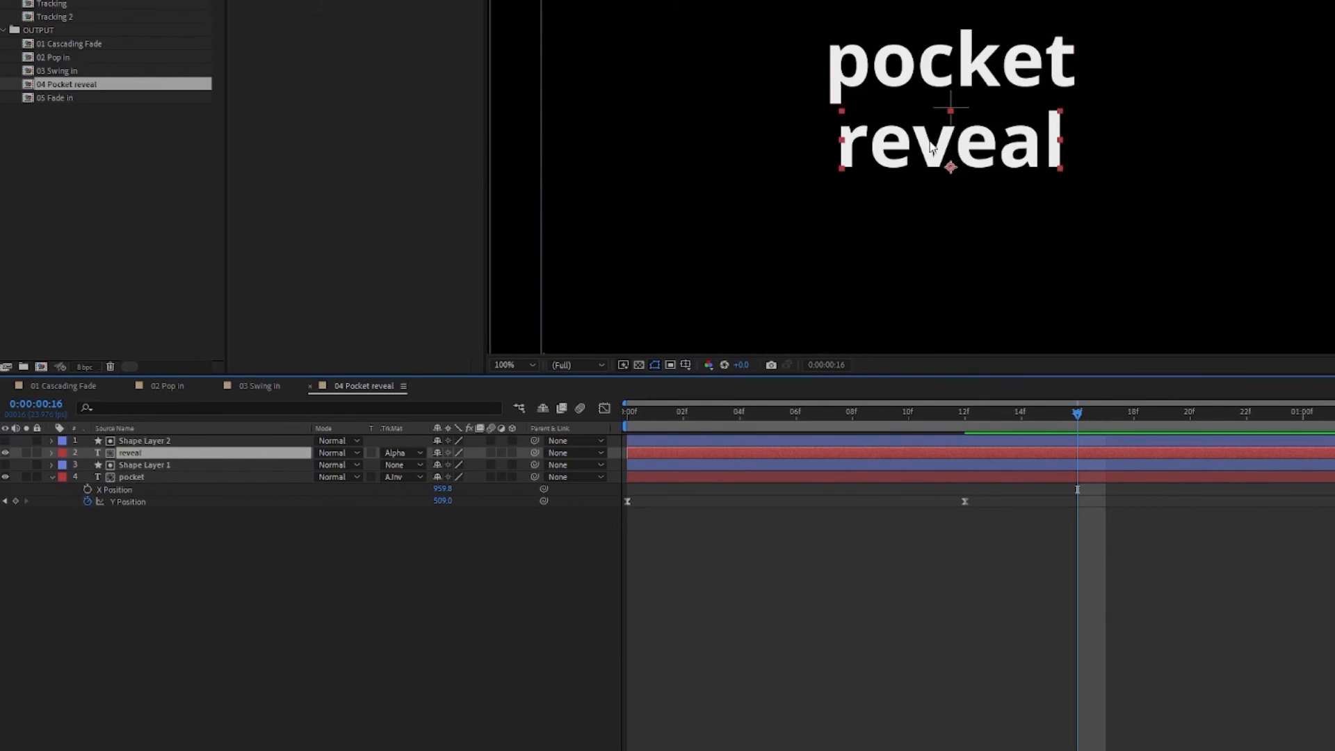
left_click(145, 441)
left_click(6, 441)
left_click(7, 441)
Separate the reveal layer's Position dimensions and add a Y Position keyframe at frame 12.
left_click(970, 413)
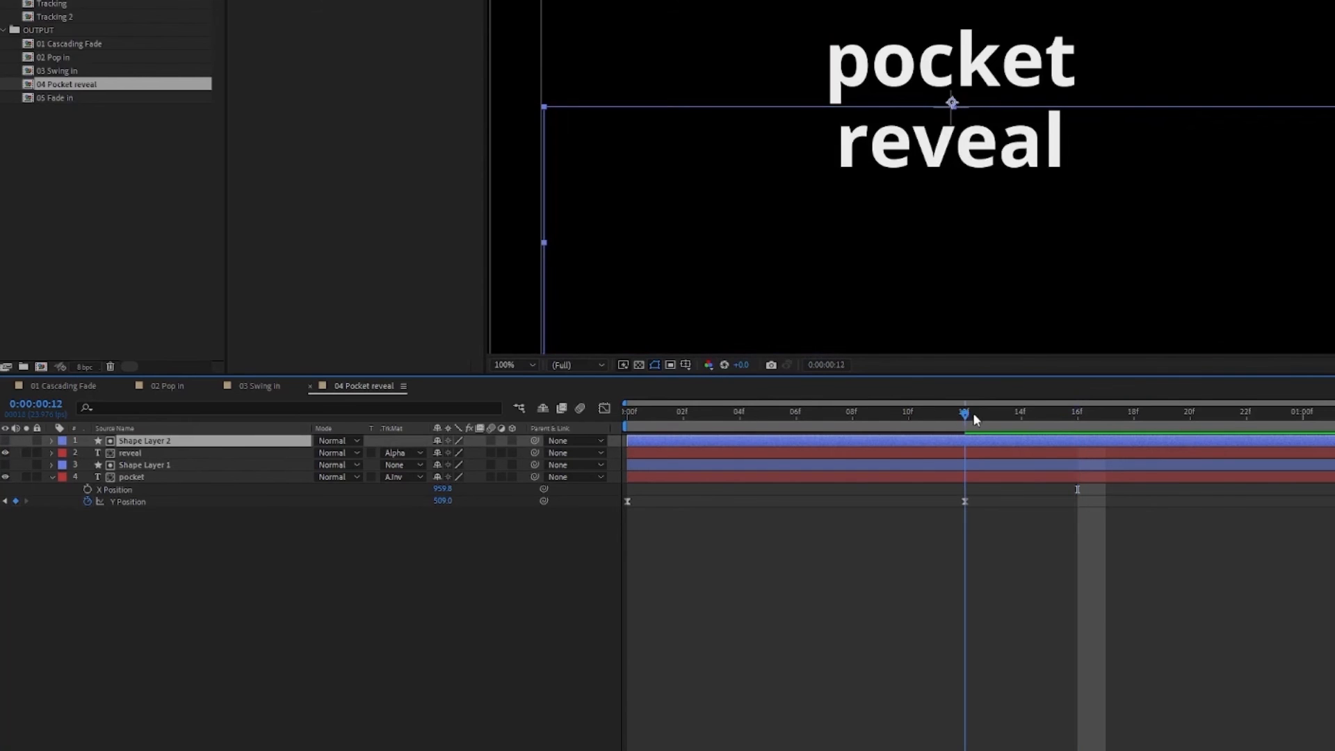
left_click(129, 452)
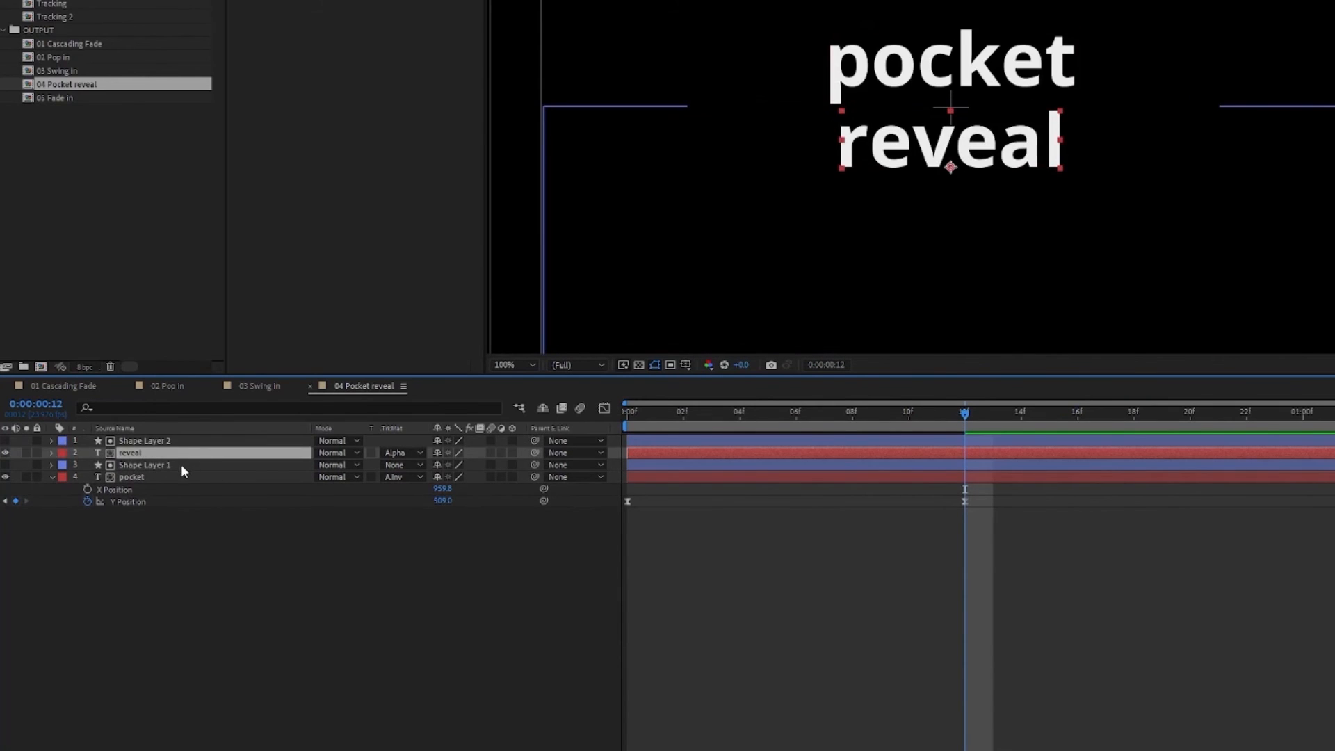
key("p")
right_click(124, 464)
left_click(167, 507)
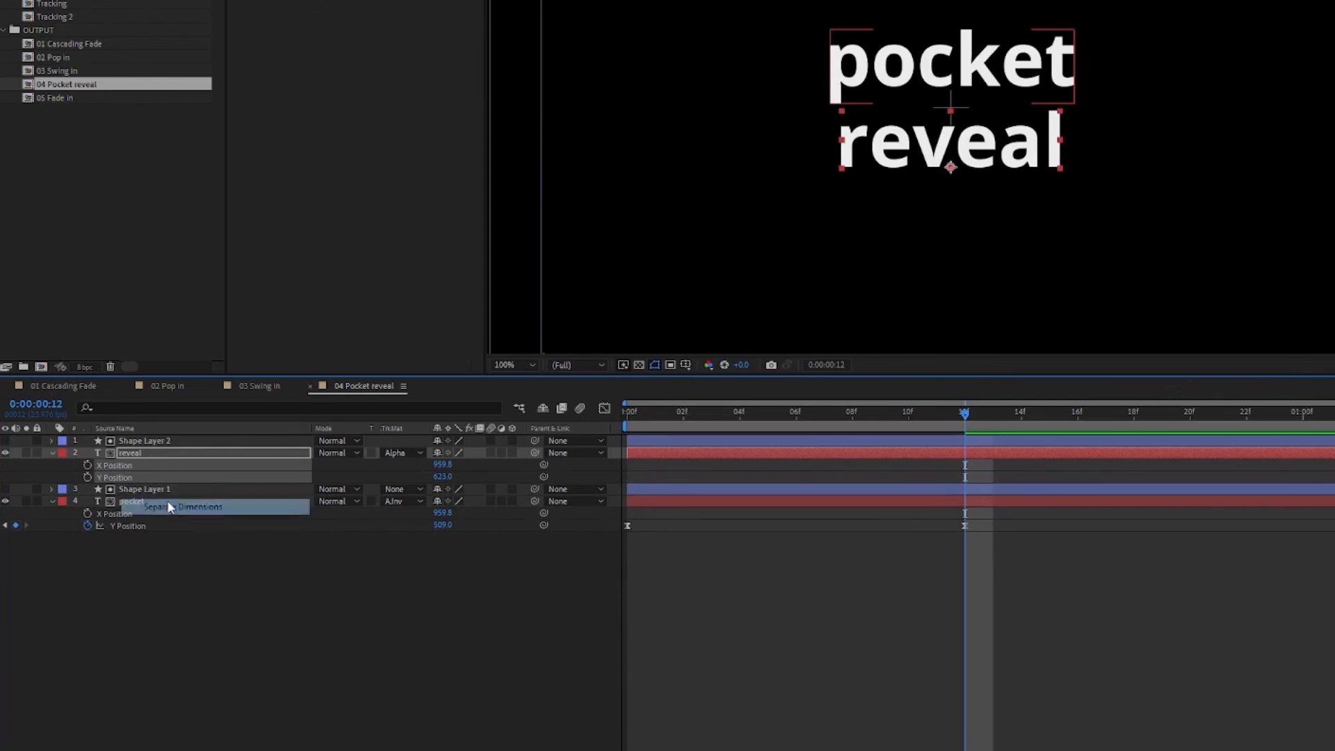
left_click(61, 470)
left_click(86, 477)
Set the reveal layer's Y Position to 505 at frame 0 and apply Easy Ease to both Y Position keyframes.
left_click_drag(963, 412, 627, 410)
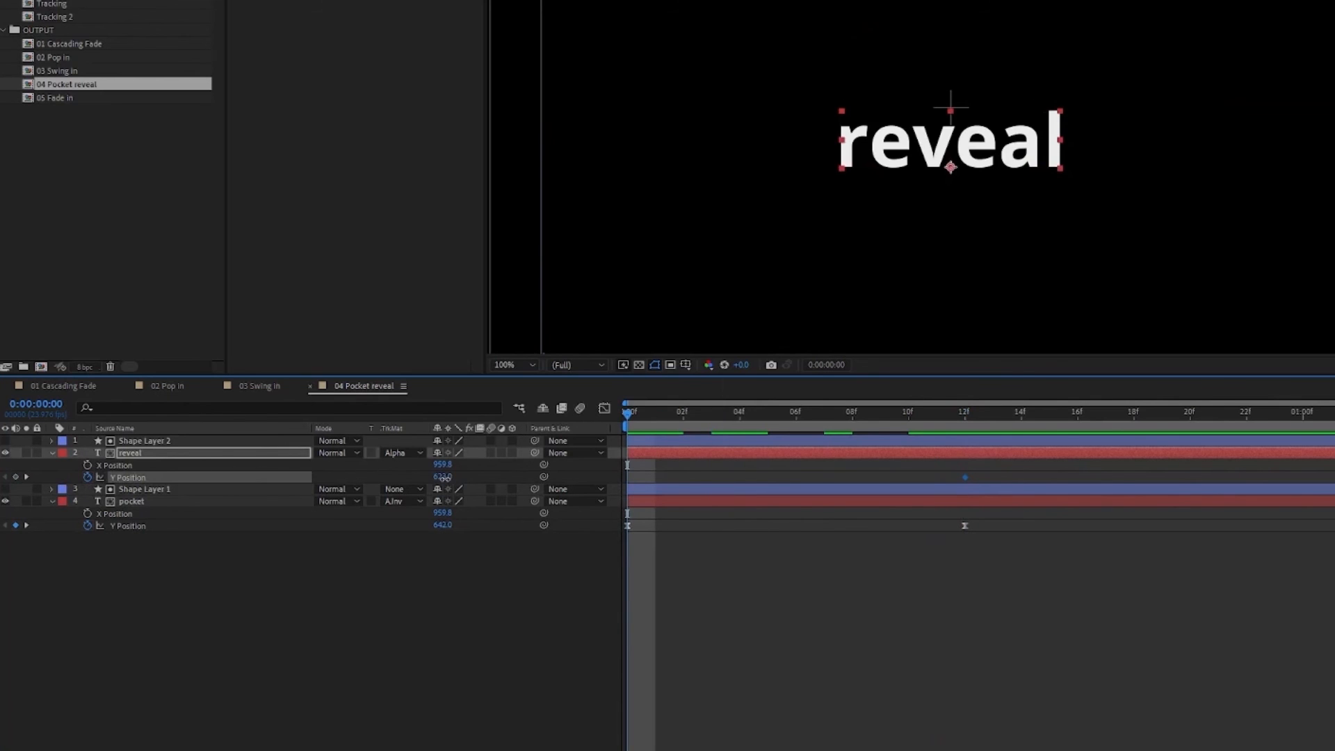
left_click_drag(440, 478, 357, 479)
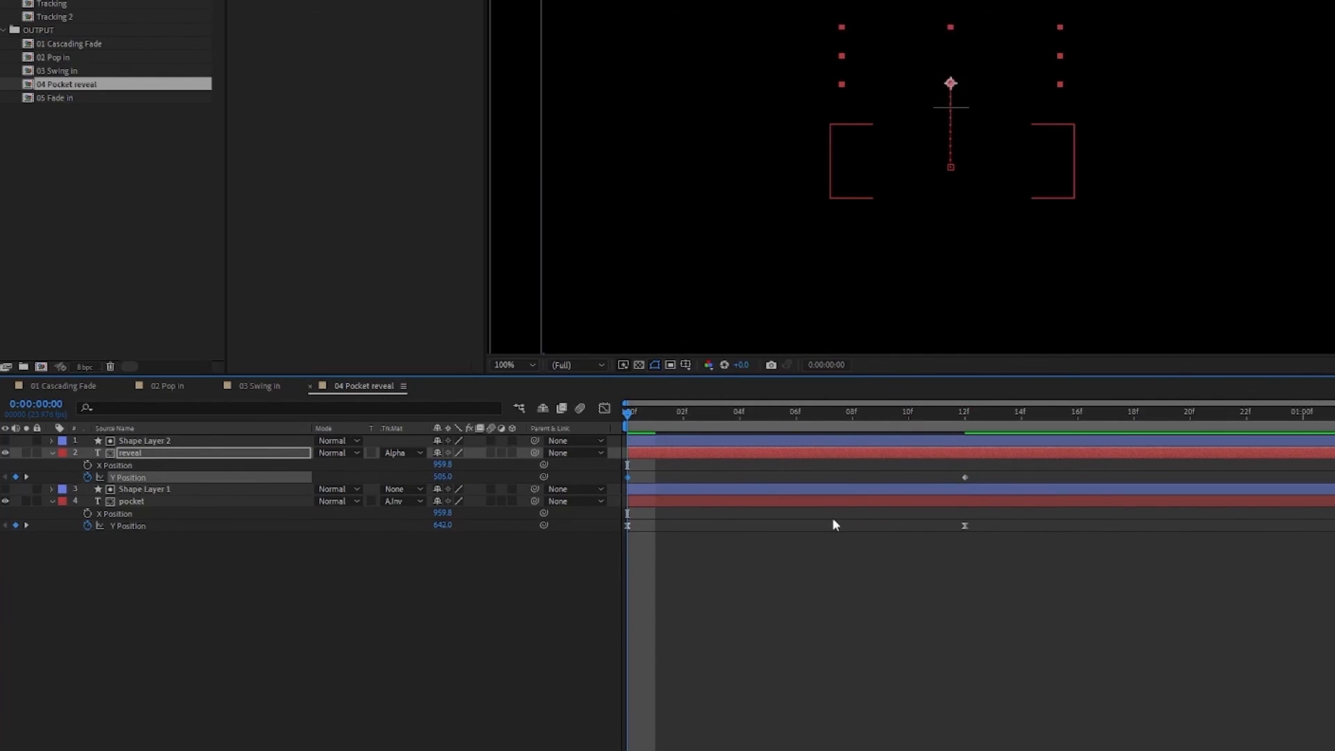
left_click_drag(994, 464, 619, 486)
Steepen the start of the reveal layer's Y Position value curve so it eases into frame 12, and preview both words animating.
left_click(604, 408)
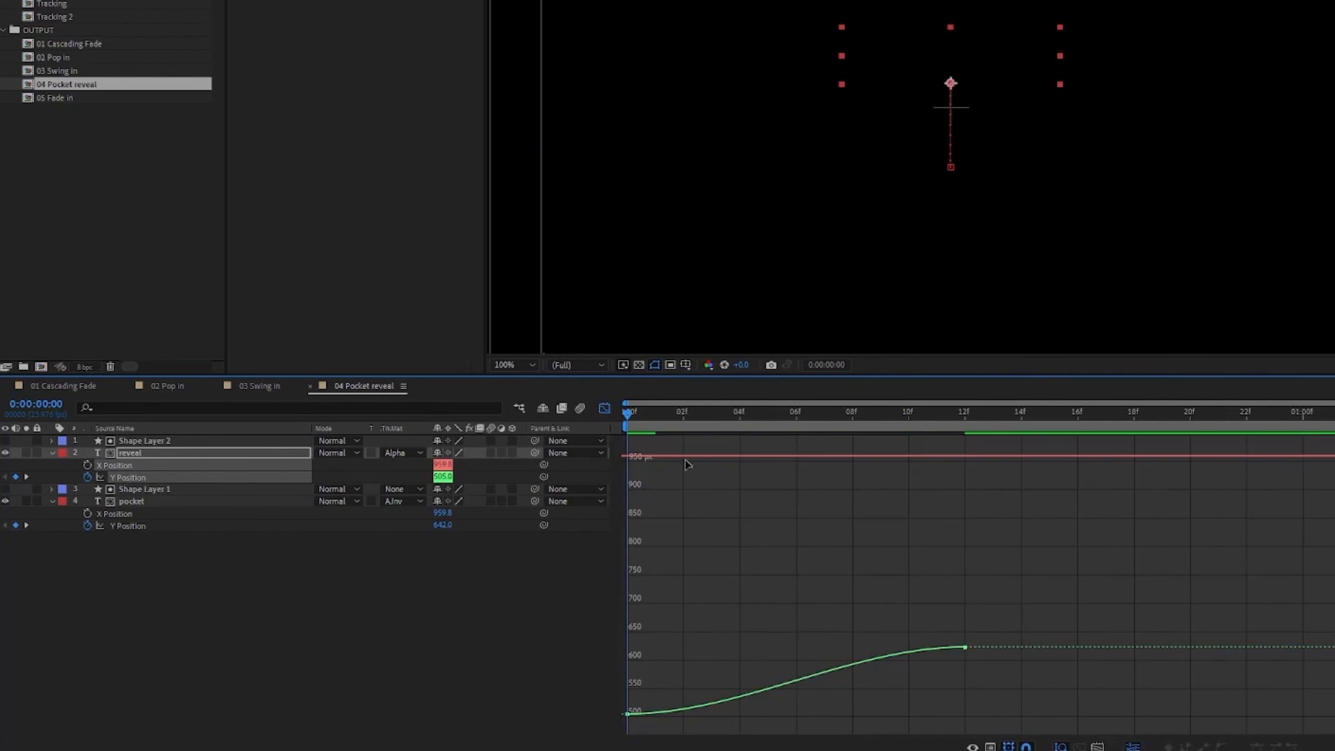
left_click(352, 533)
left_click(133, 473)
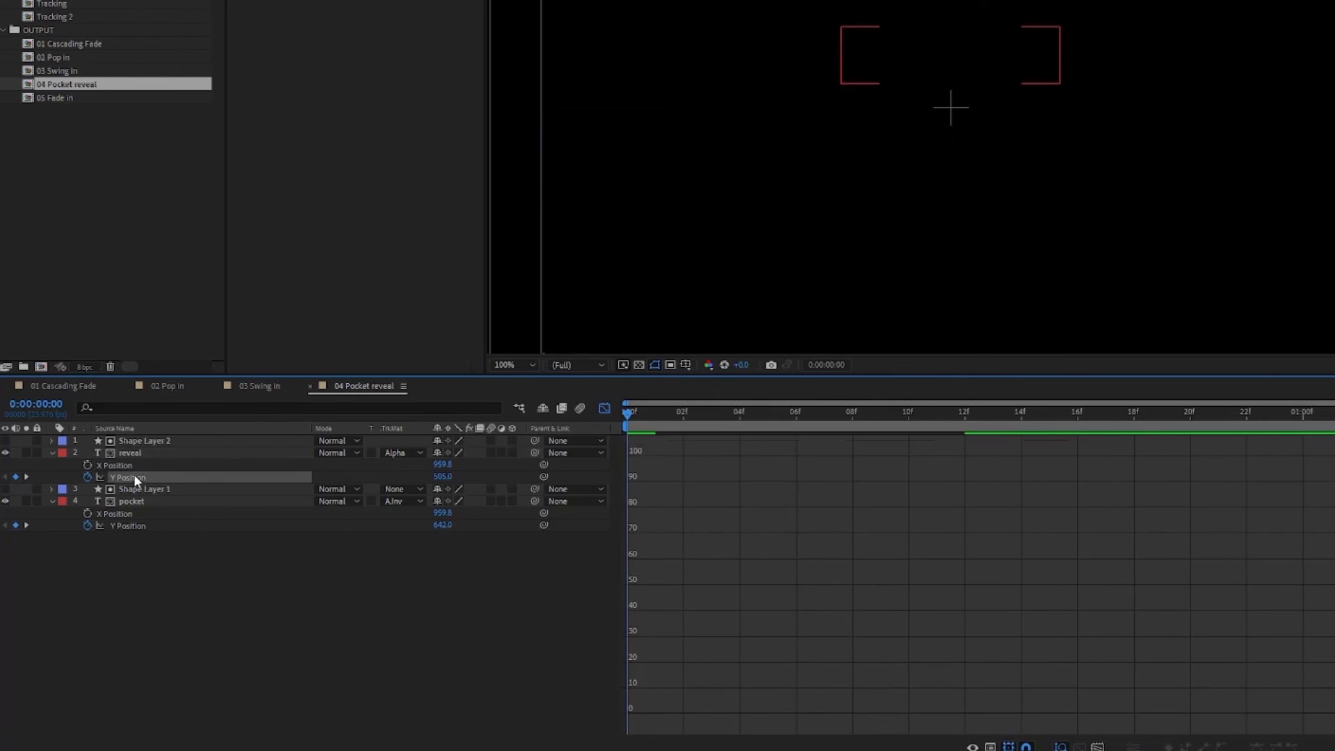
left_click_drag(659, 677, 621, 727)
left_click_drag(727, 716, 492, 603)
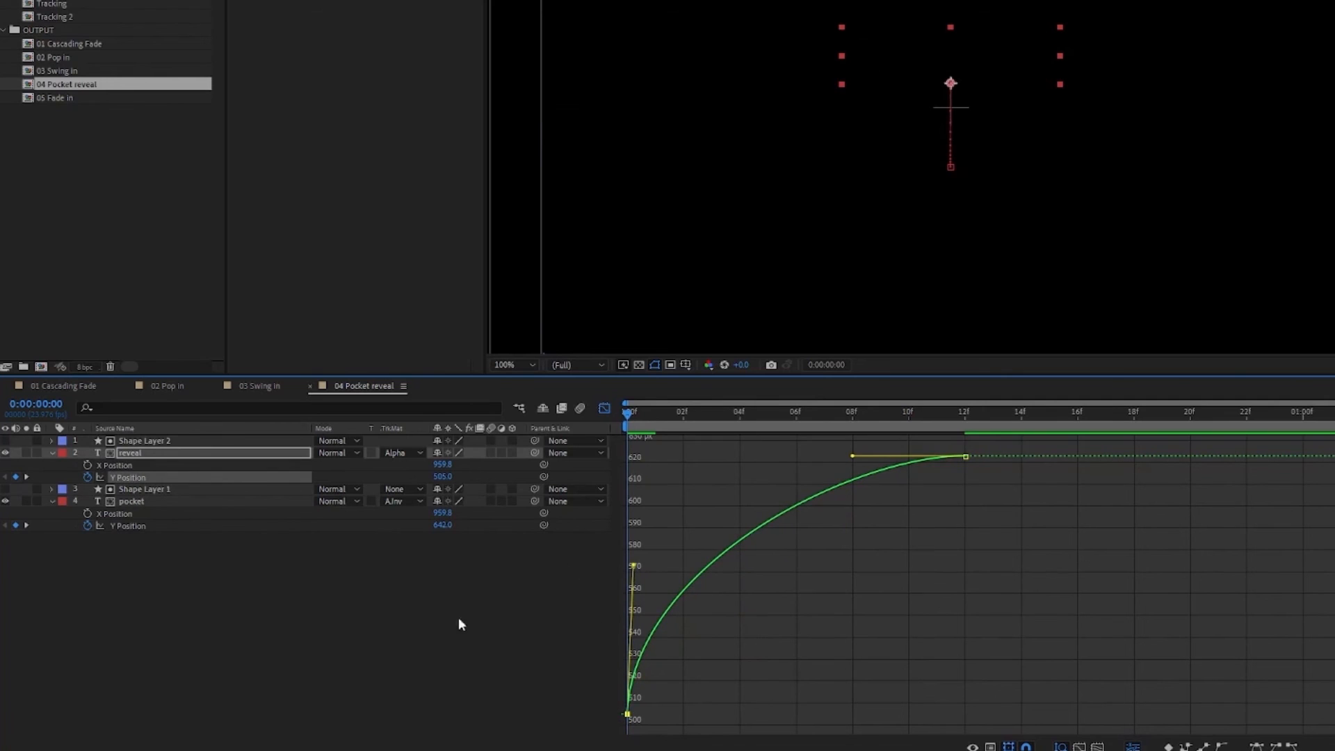
left_click(541, 592)
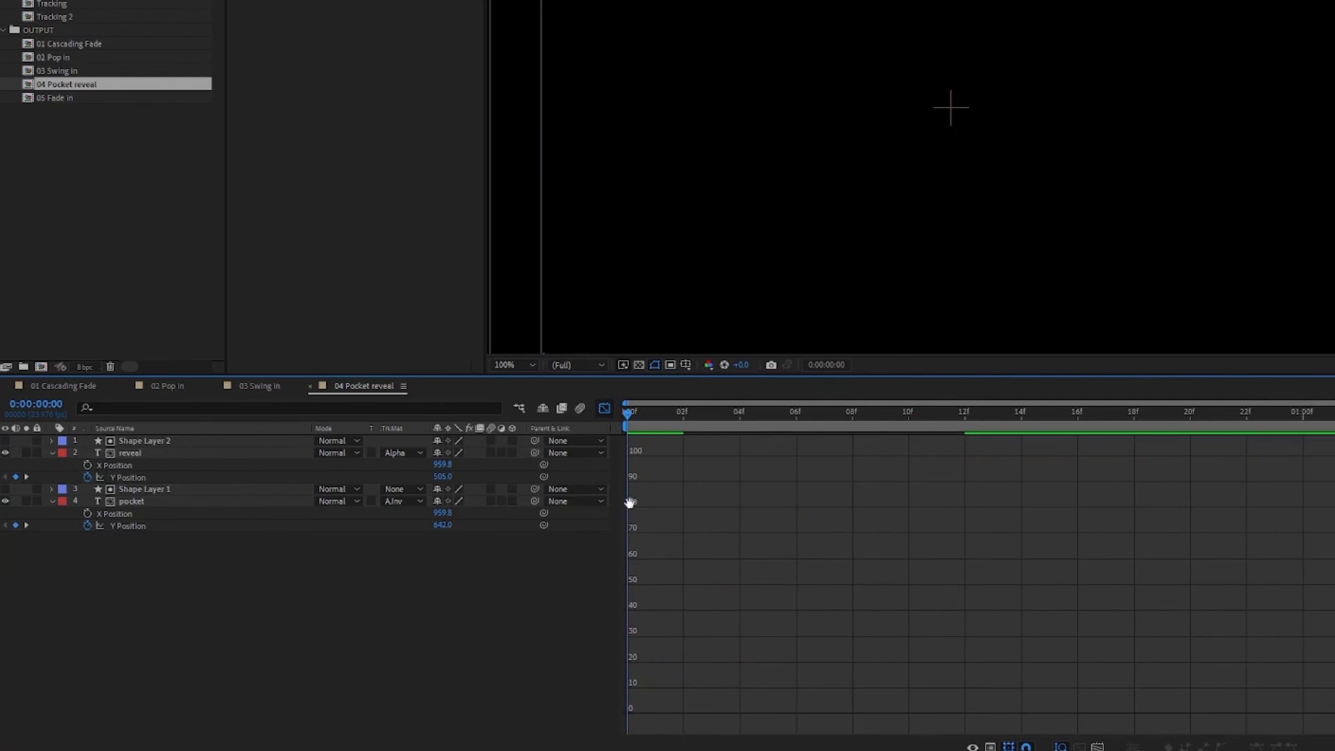
key("space")
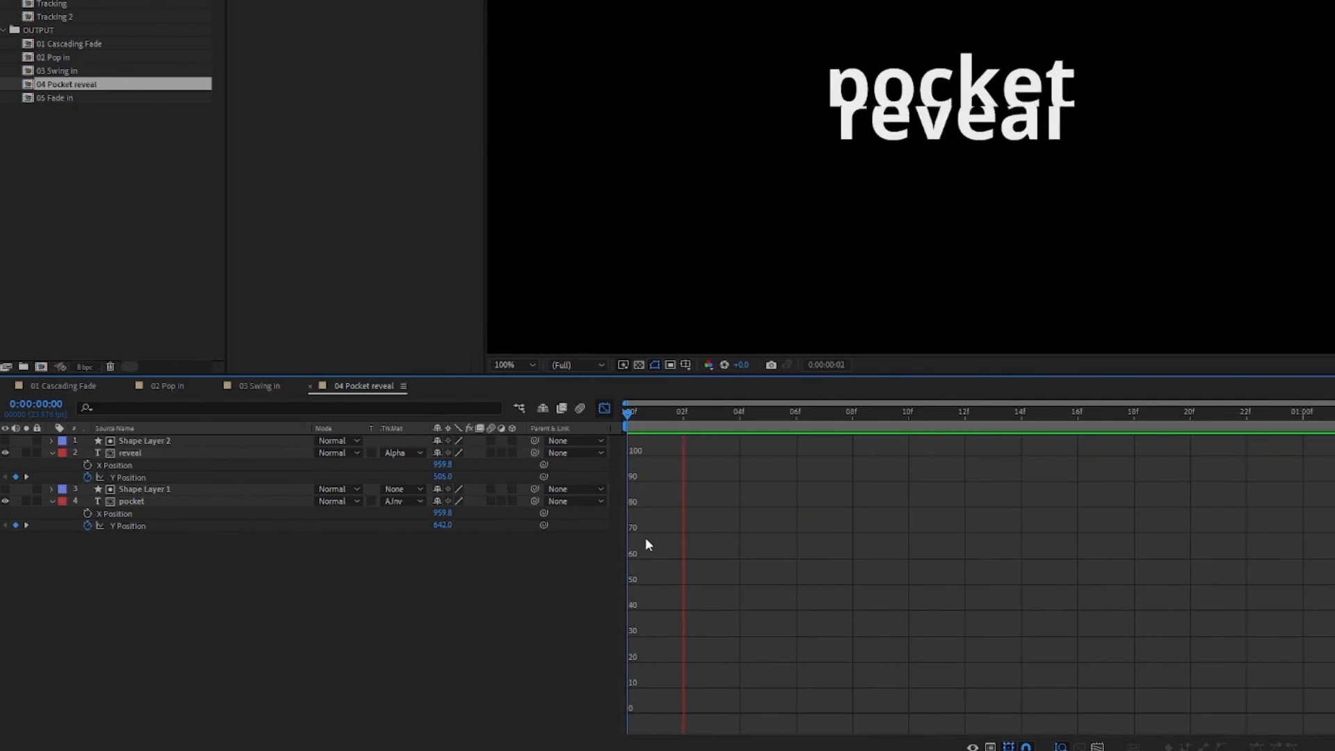
key("space")
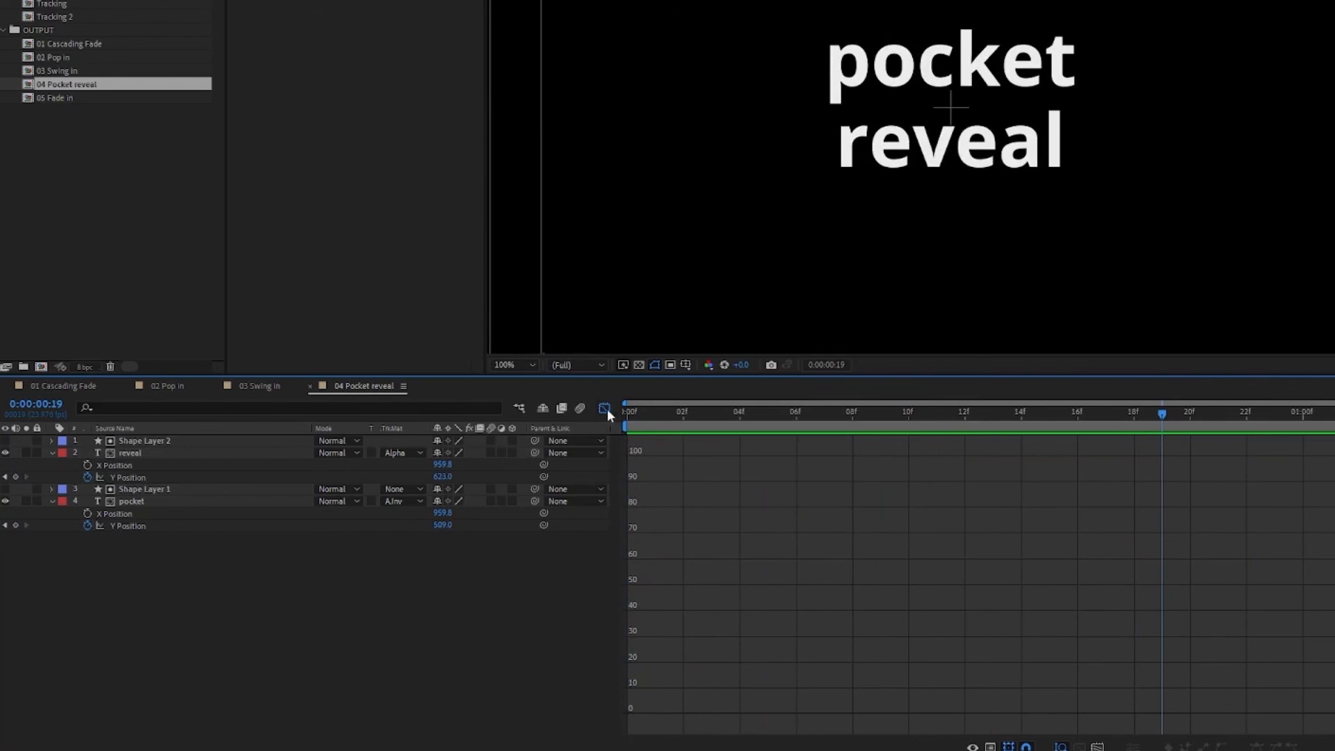
Display both layers' Y Position curves together, steepen the start of the reveal layer's curve to mirror the pocket layer's, and preview it.
left_click(150, 479)
left_click(128, 526, "shift")
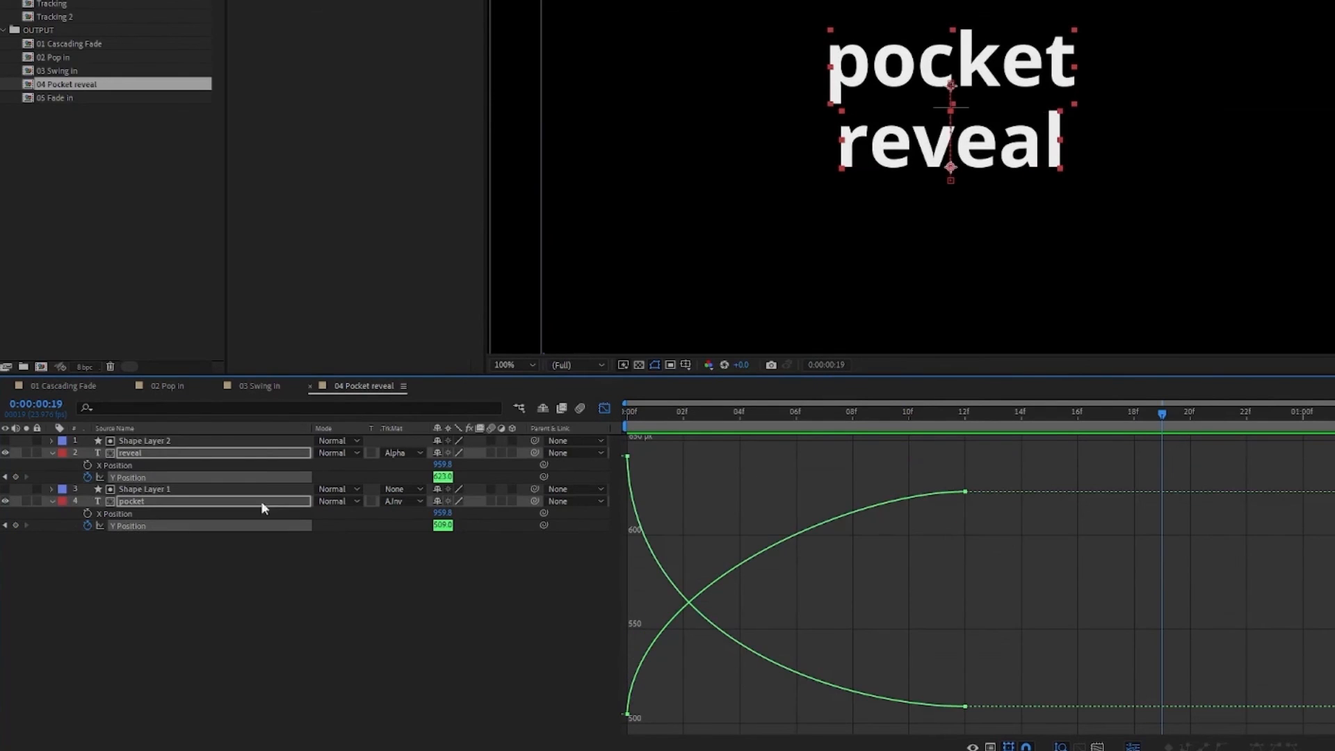
left_click(628, 714)
left_click_drag(633, 590, 597, 523)
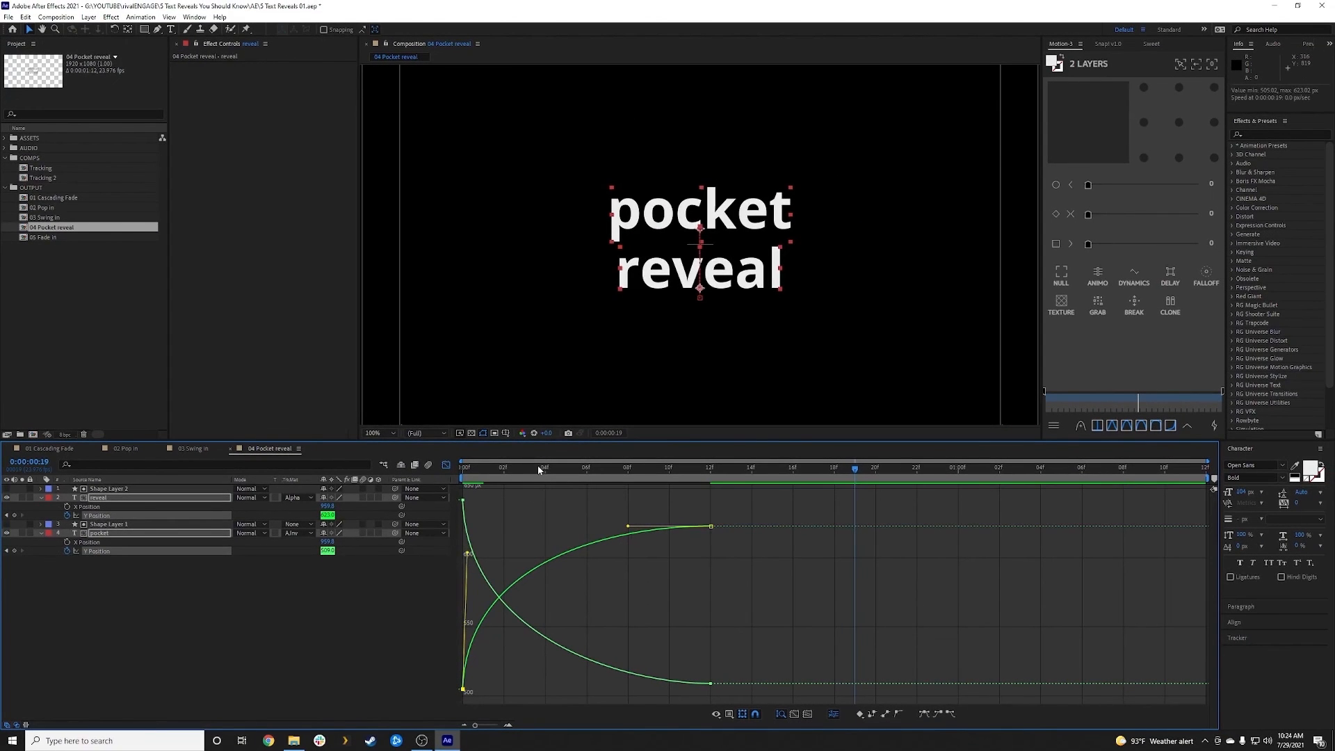
key("space")
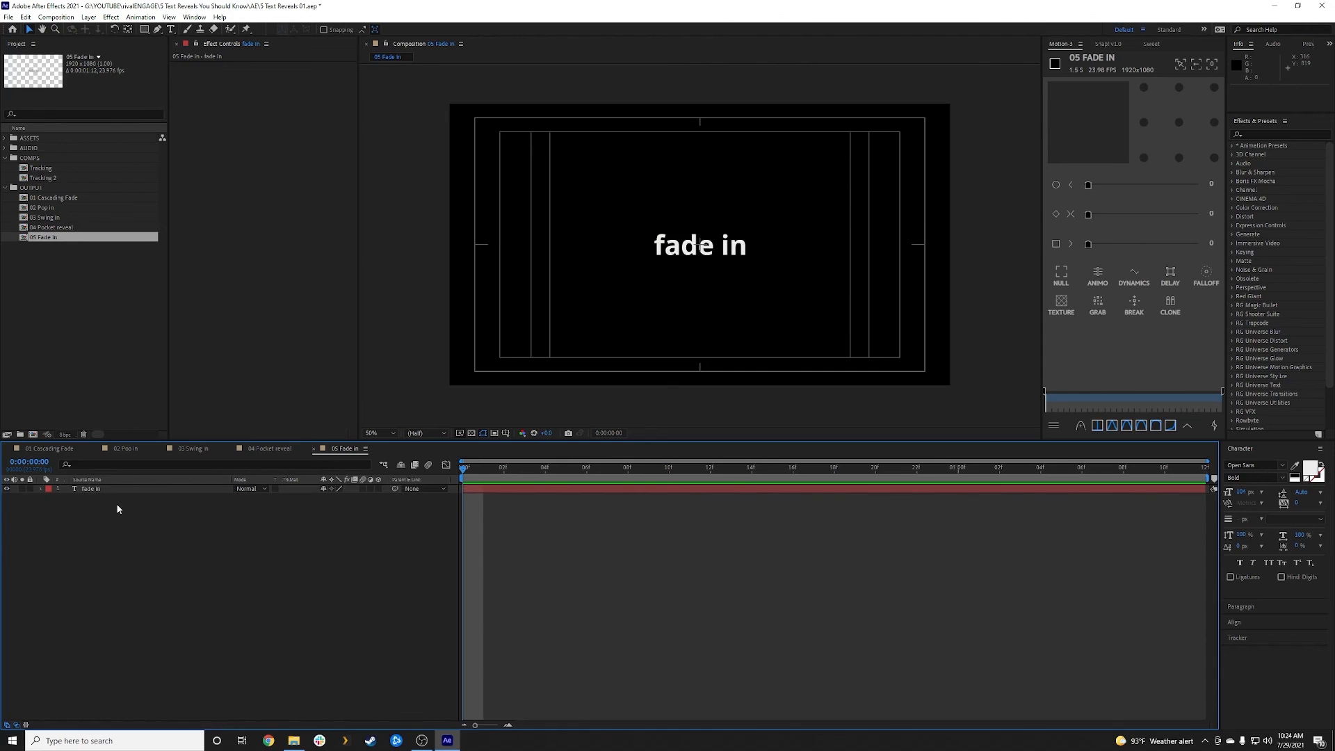
Keyframe the fade in layer's Opacity at 100% at frame 8 and 0% at frame 0, and preview the fade.
left_click(93, 489)
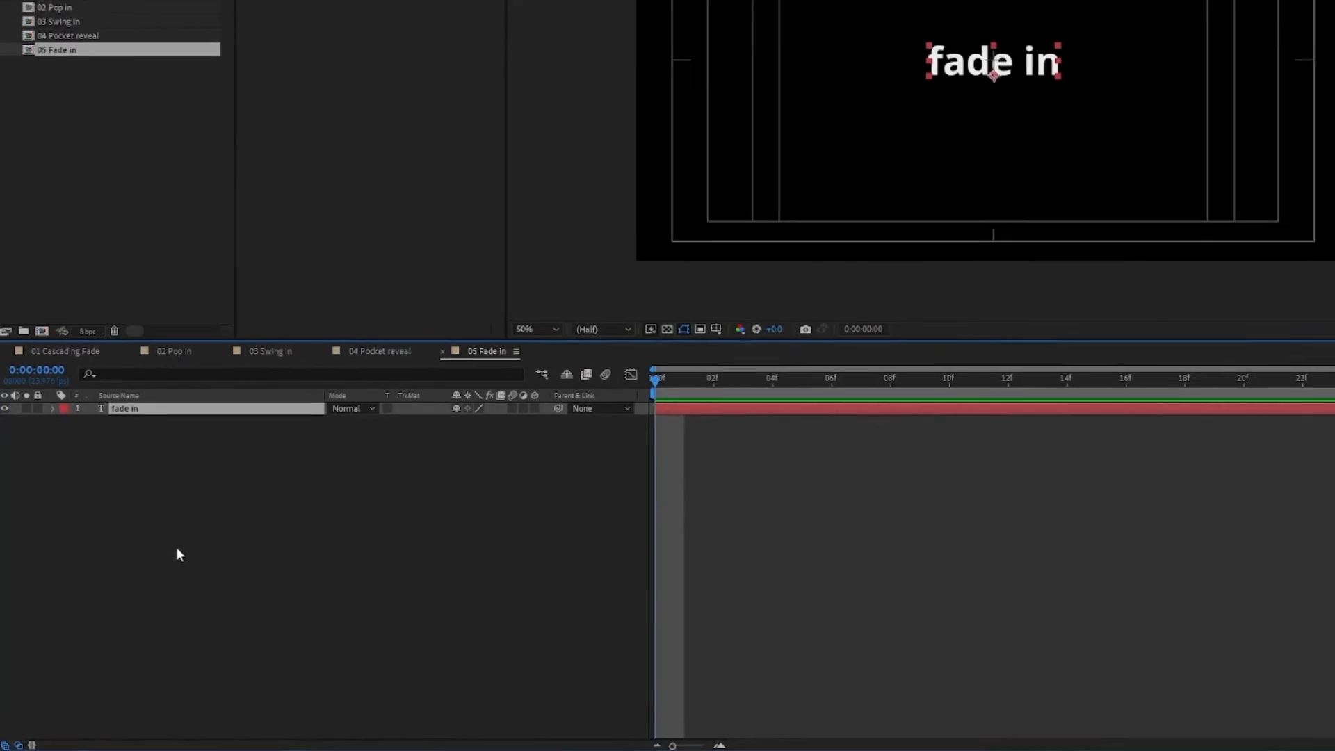
key("t")
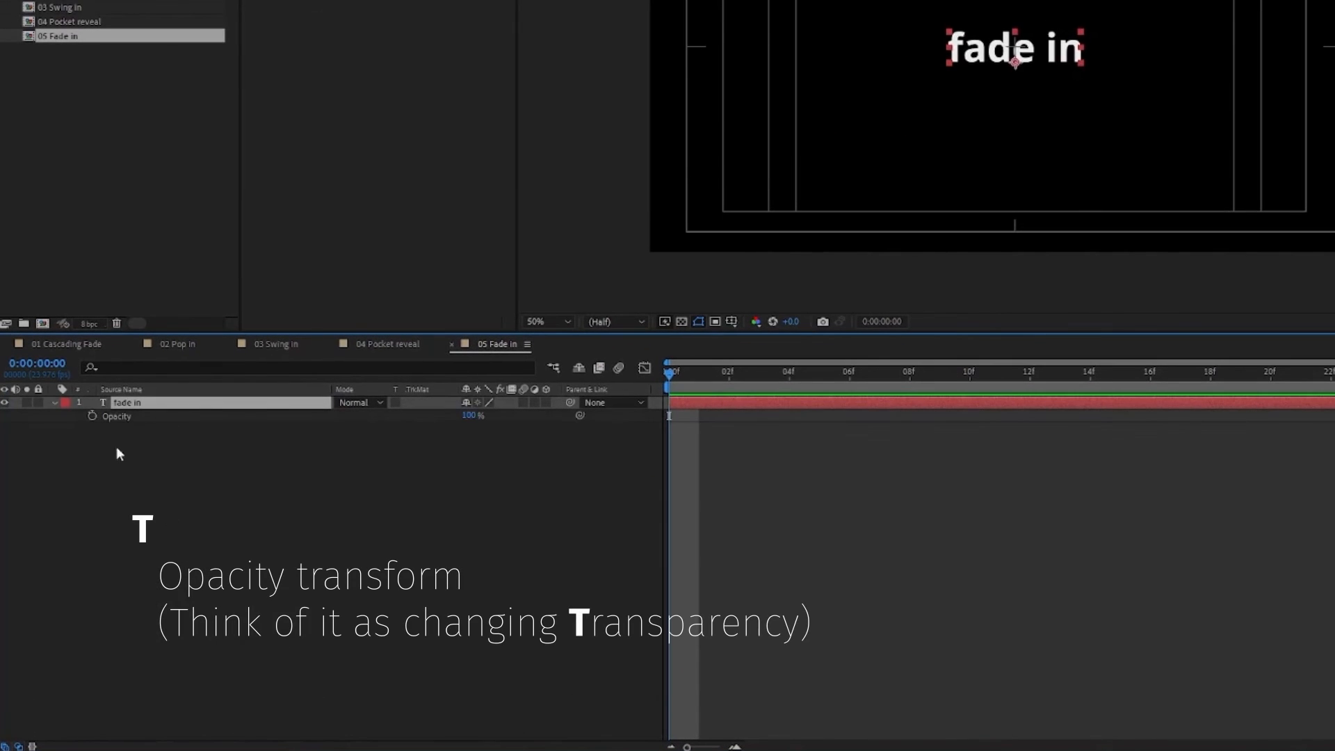
left_click(92, 415)
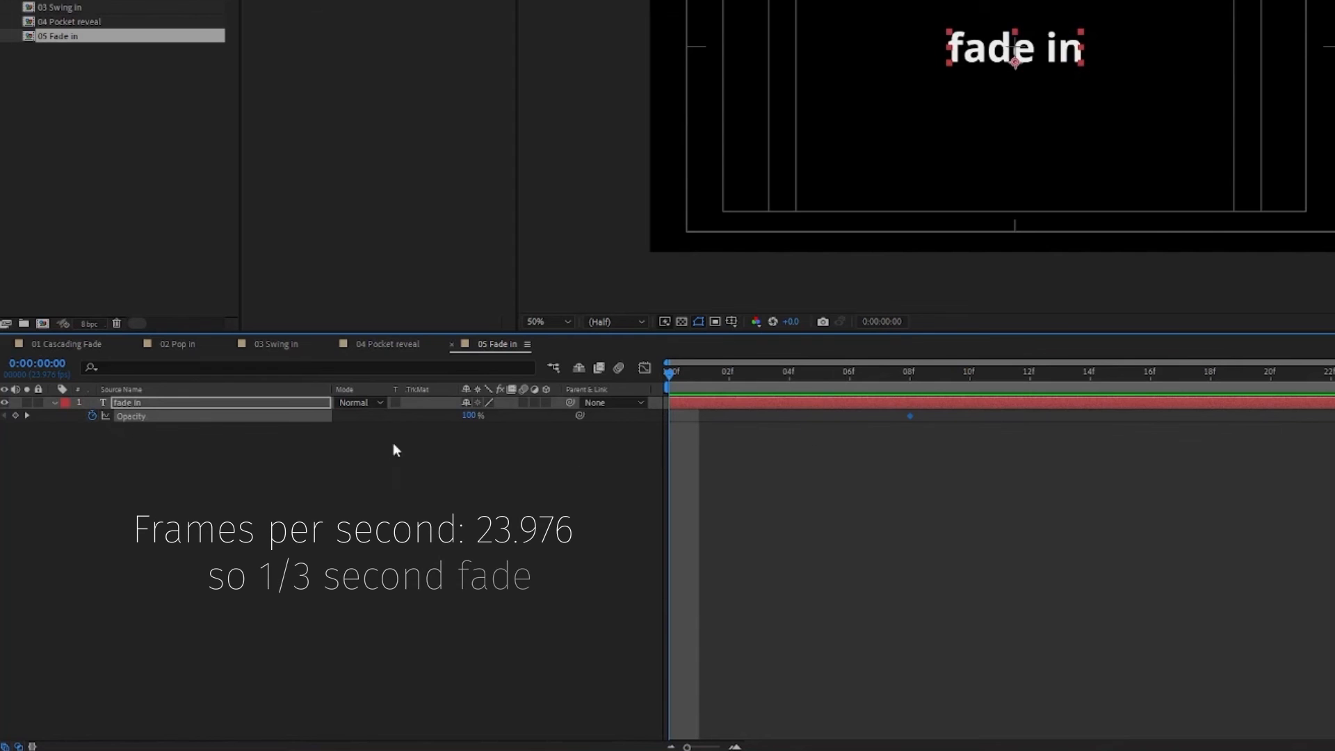
left_click_drag(470, 415, 276, 425)
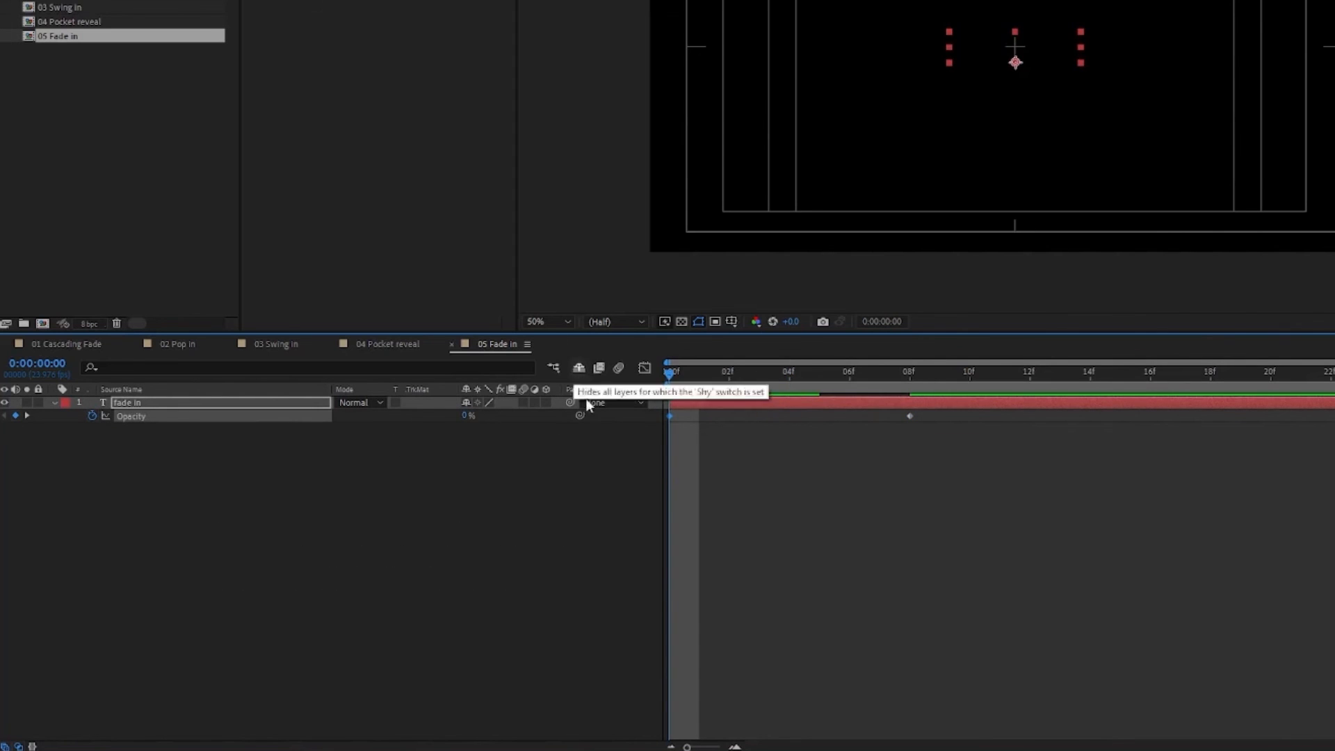
key("space")
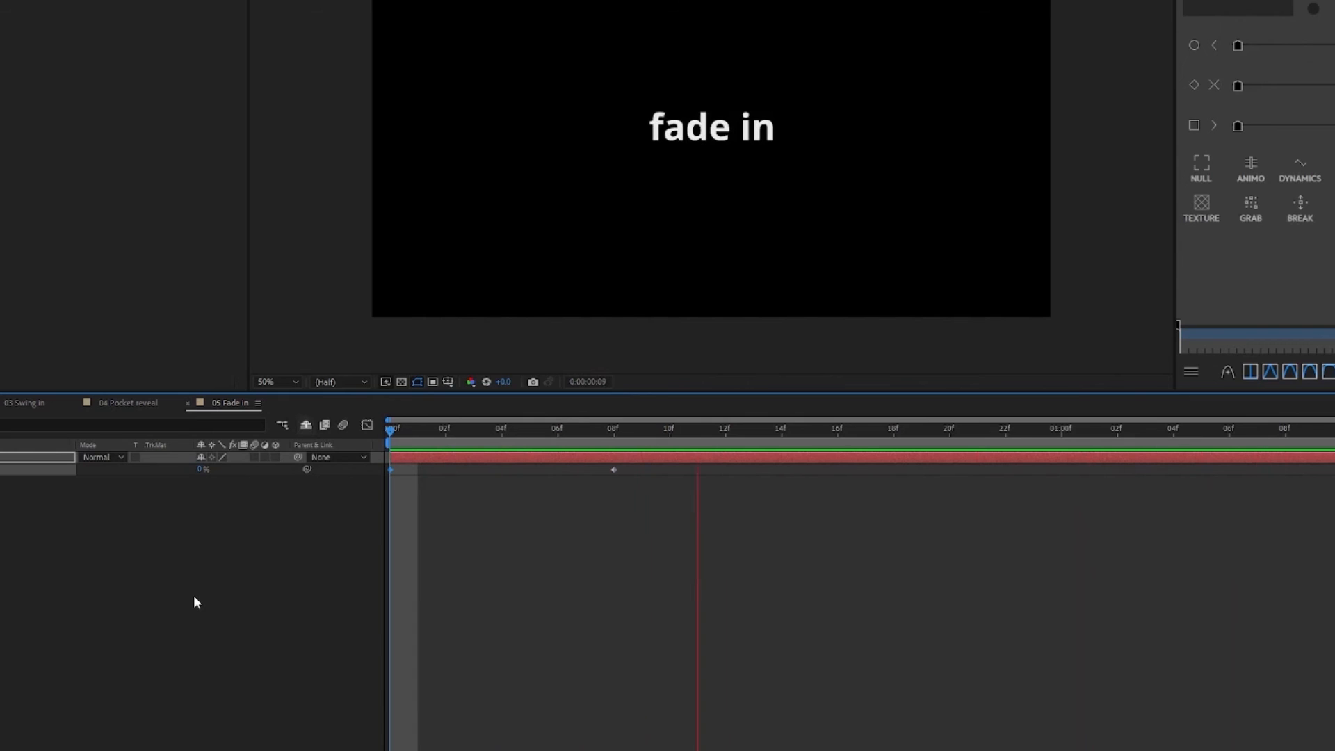
key("space")
Copy both Opacity keyframes of the fade in layer and paste them starting at 0:00:01:00.
left_click_drag(627, 472, 376, 479)
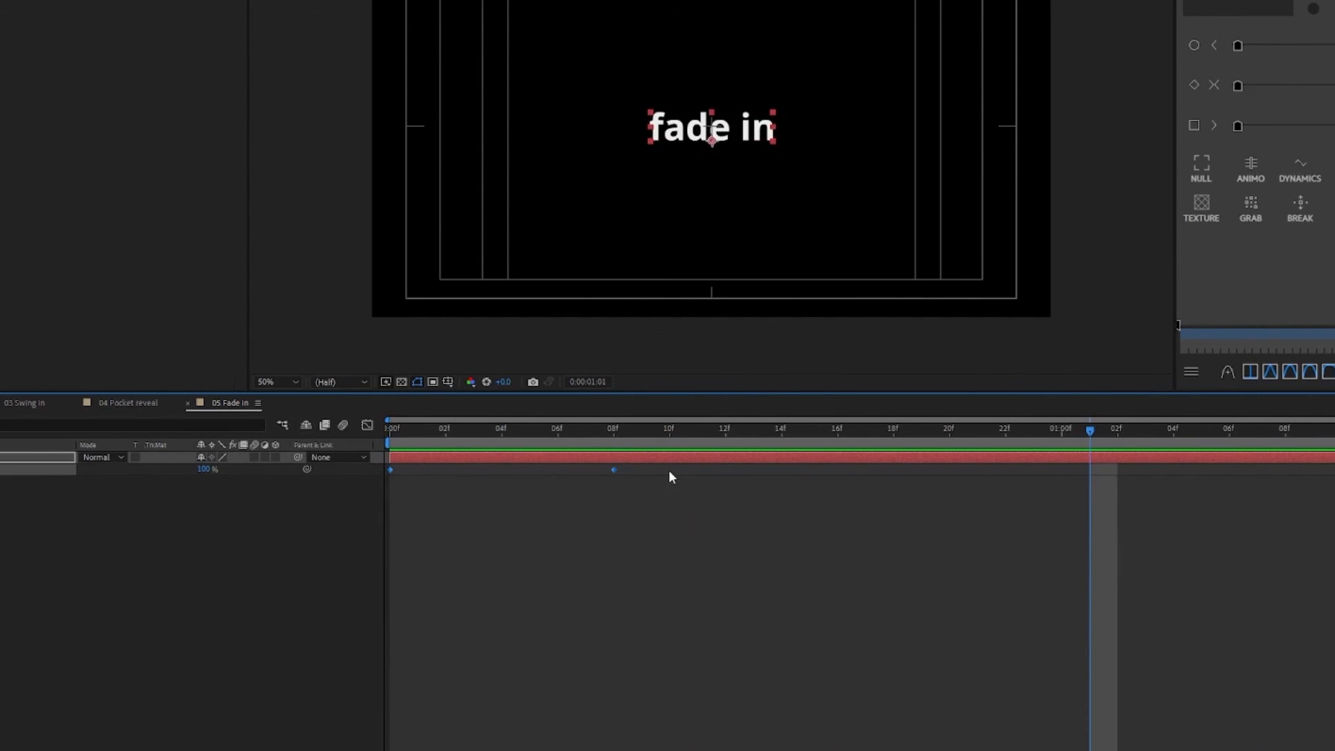
left_click_drag(974, 429, 1060, 429)
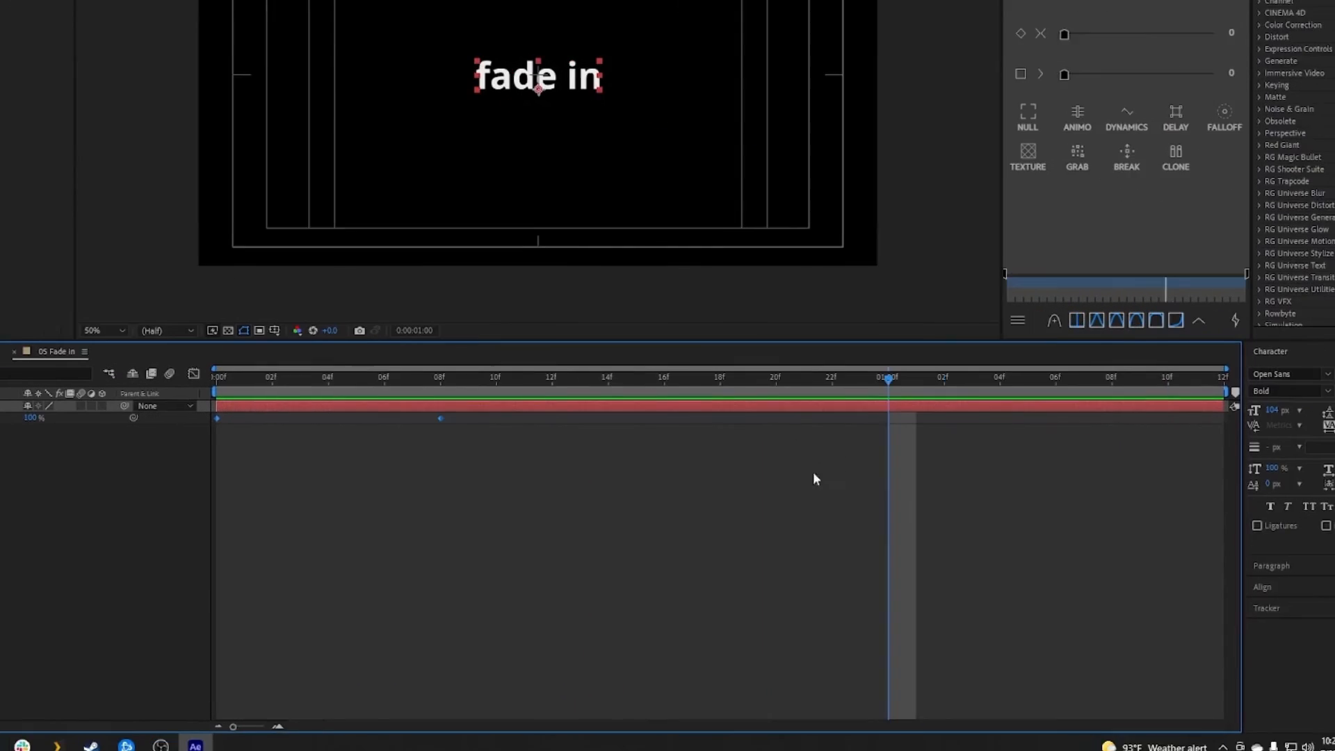
left_click_drag(463, 417, 215, 433)
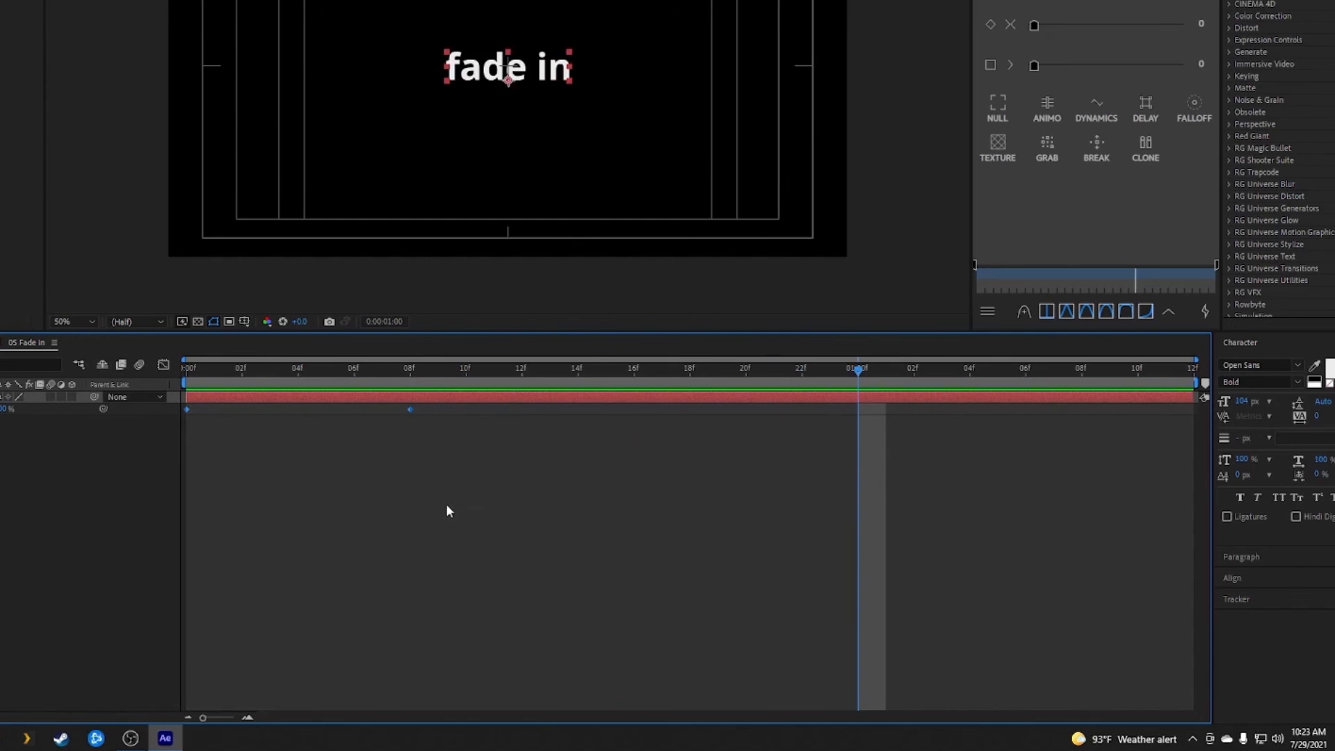
key("ctrl+c")
key("ctrl+v")
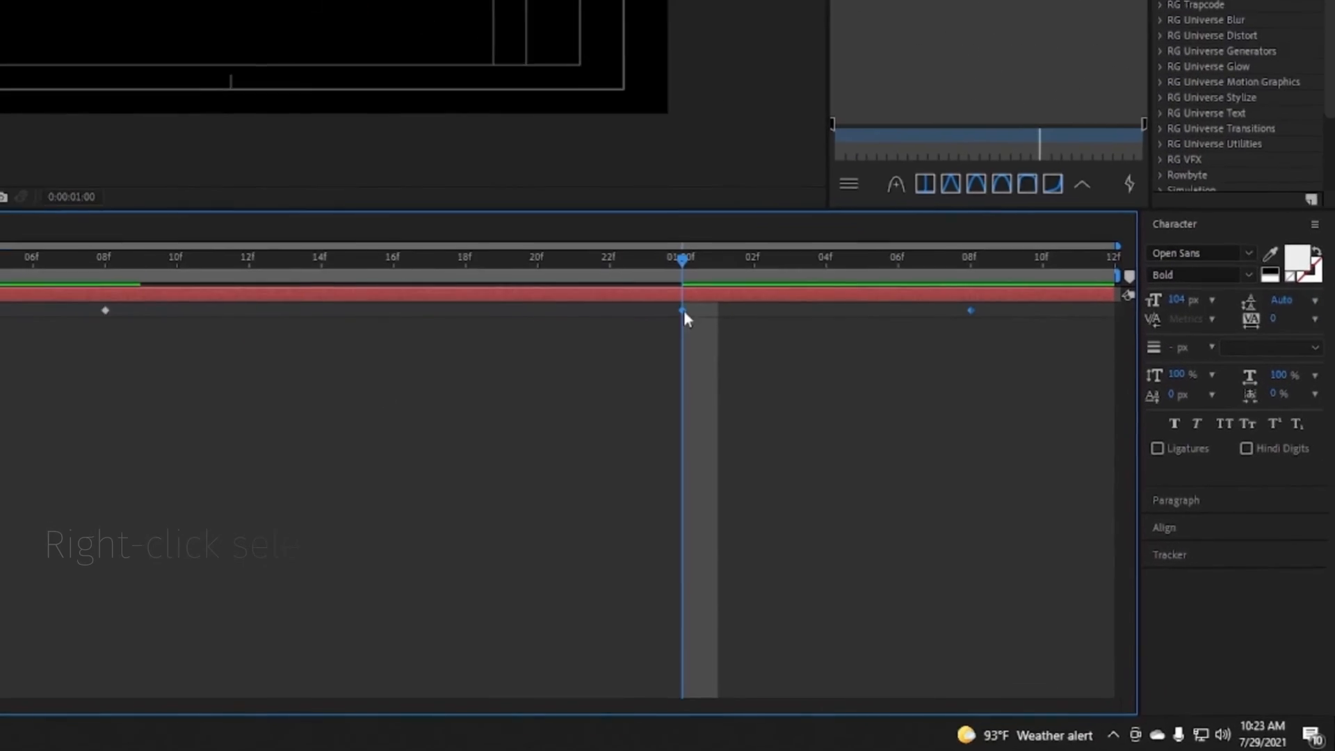
Time-reverse the pasted Opacity keyframes so the text fades out, and preview the animation.
right_click(858, 409)
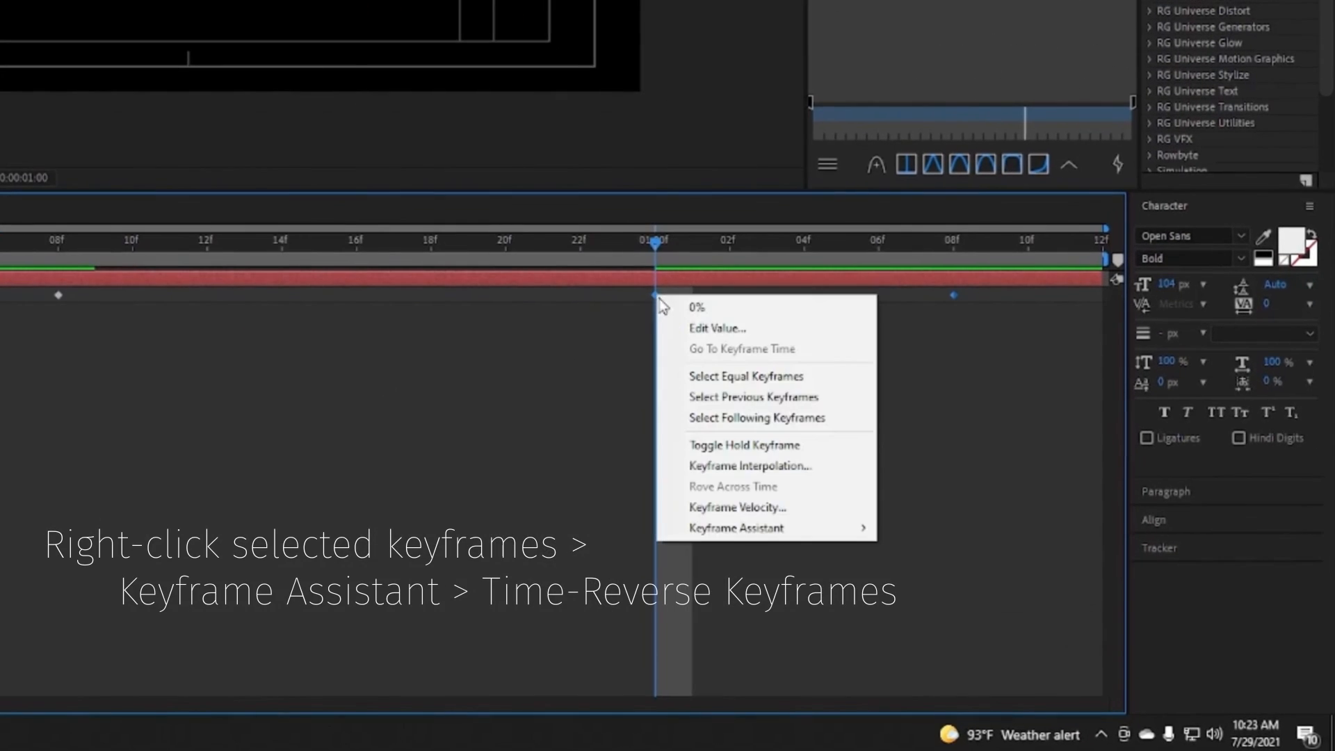
mouse_move(737, 528)
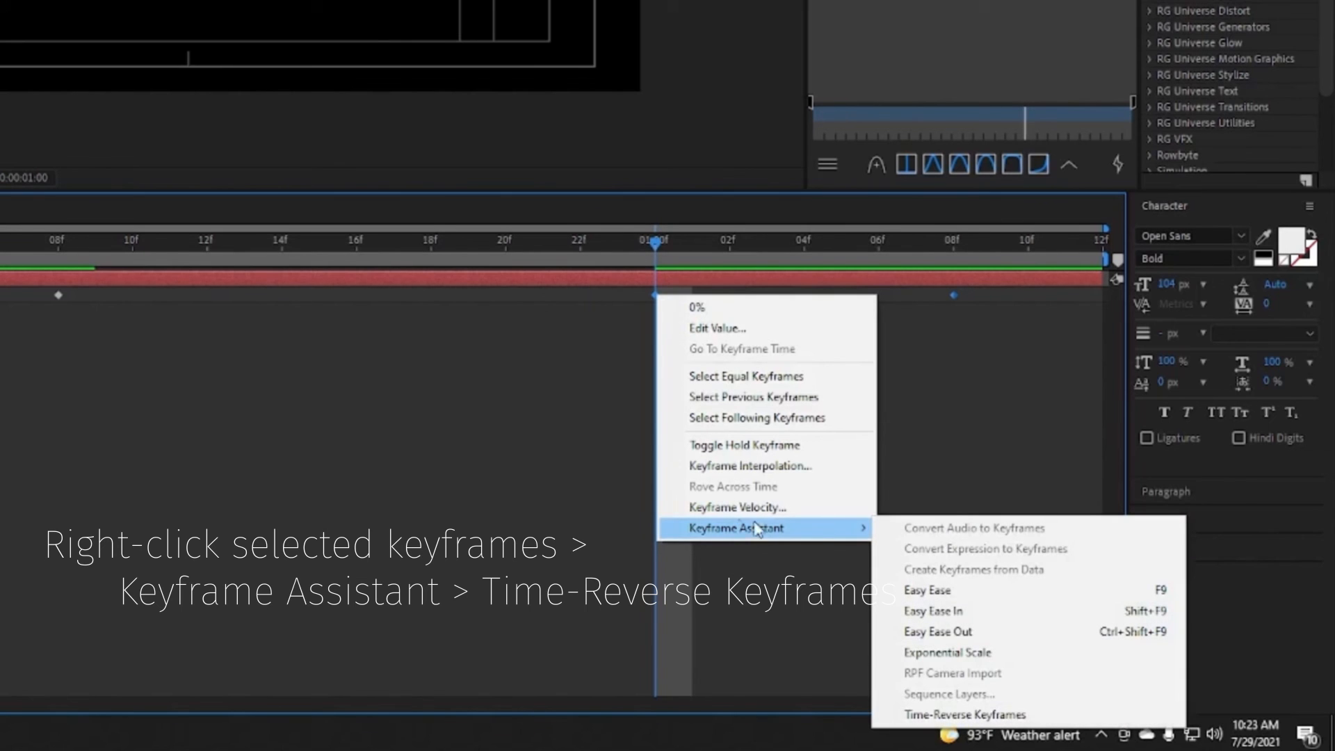
left_click(919, 714)
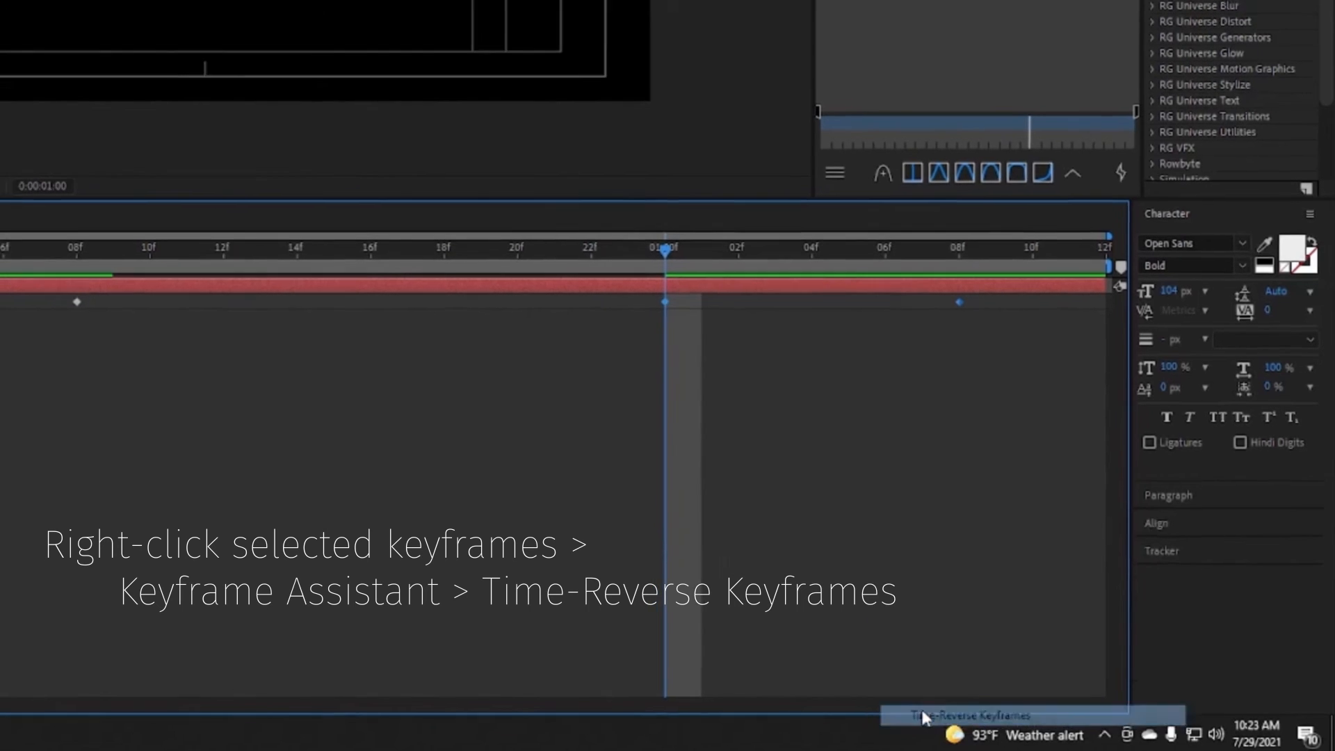
key("space")
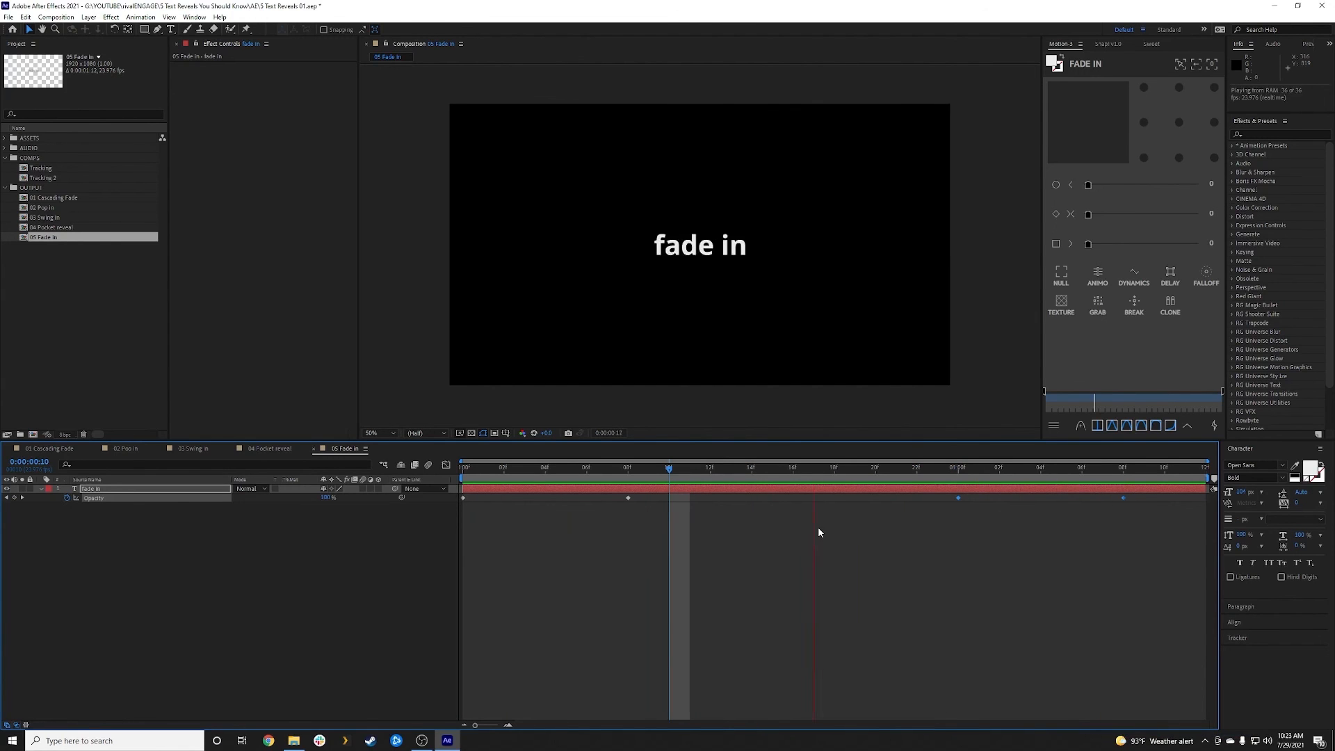
key("space")
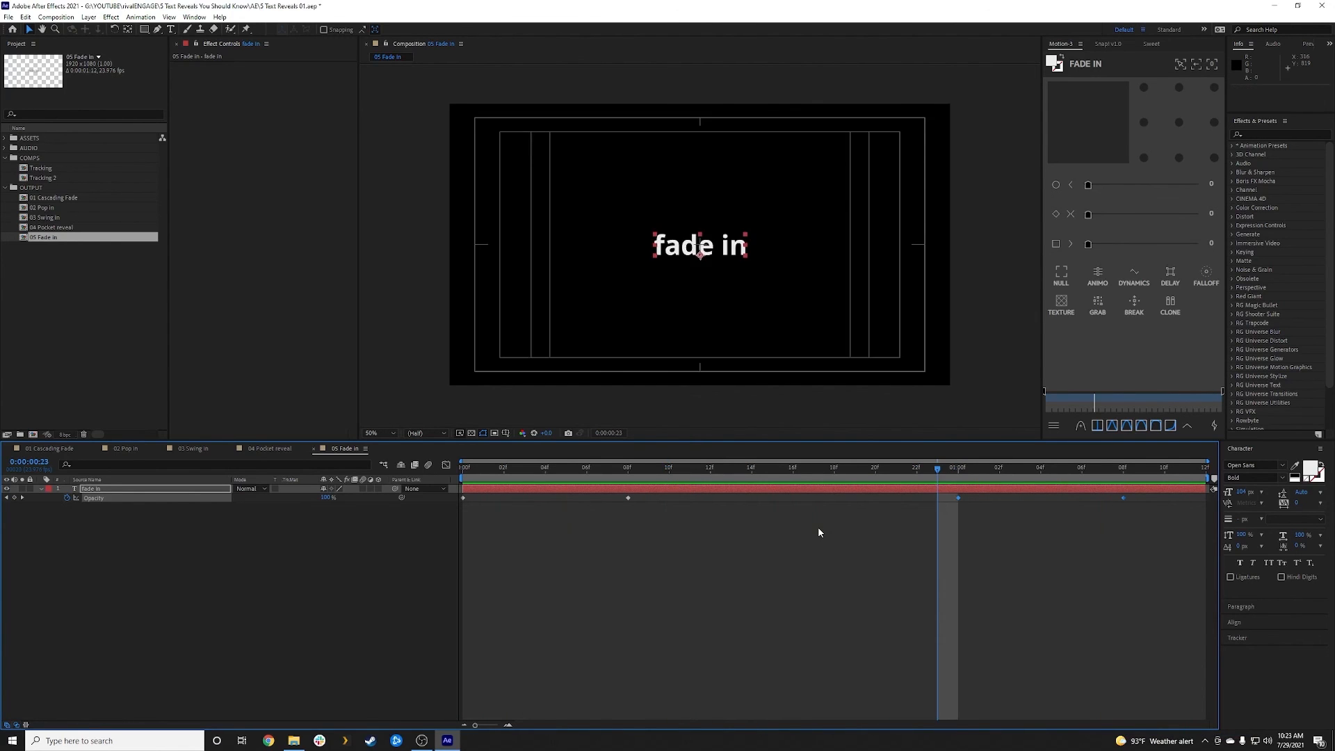